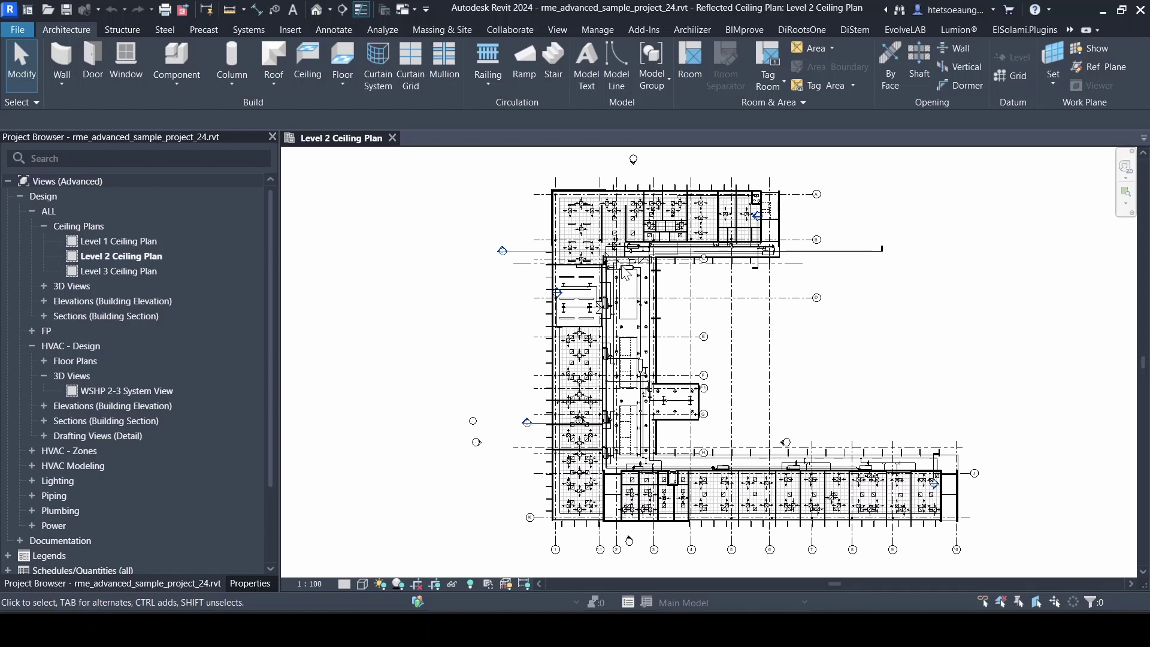
Zoom in on the upper-left supply diffuser and select it.
{"action": "scroll", "coordinate": [617, 263], "scroll_direction": "up", "scroll_amount": 1}
{"action": "scroll", "coordinate": [602, 246], "scroll_direction": "up", "scroll_amount": 1}
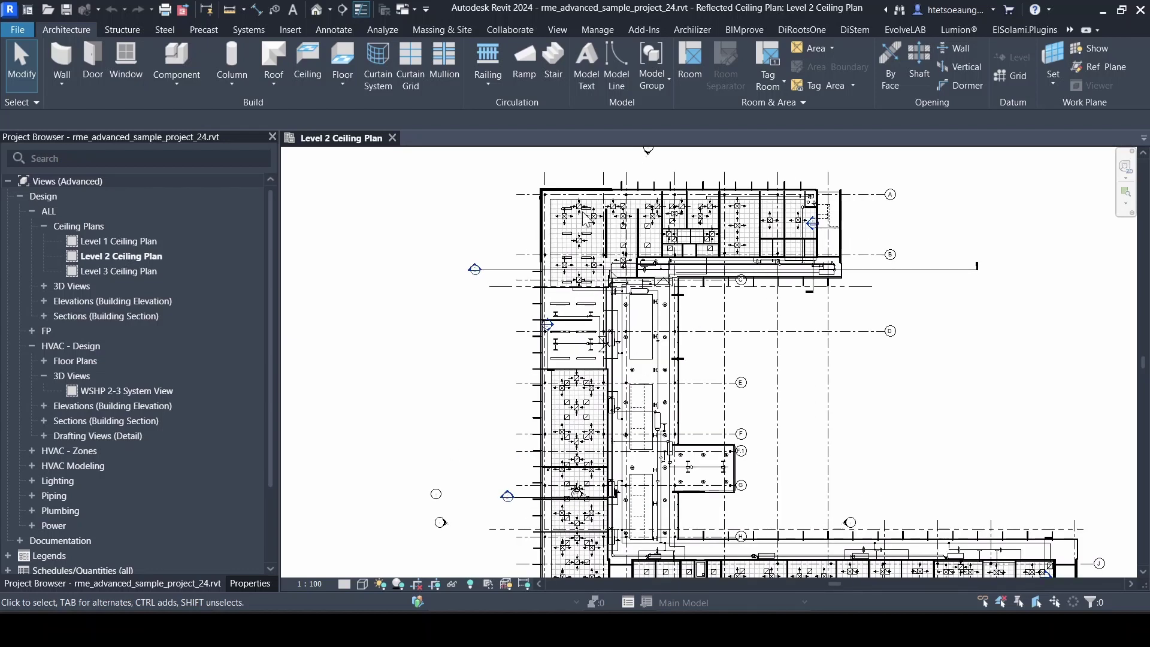
{"action": "scroll", "coordinate": [586, 218], "scroll_direction": "up", "scroll_amount": 1}
{"action": "scroll", "coordinate": [590, 214], "scroll_direction": "up", "scroll_amount": 1}
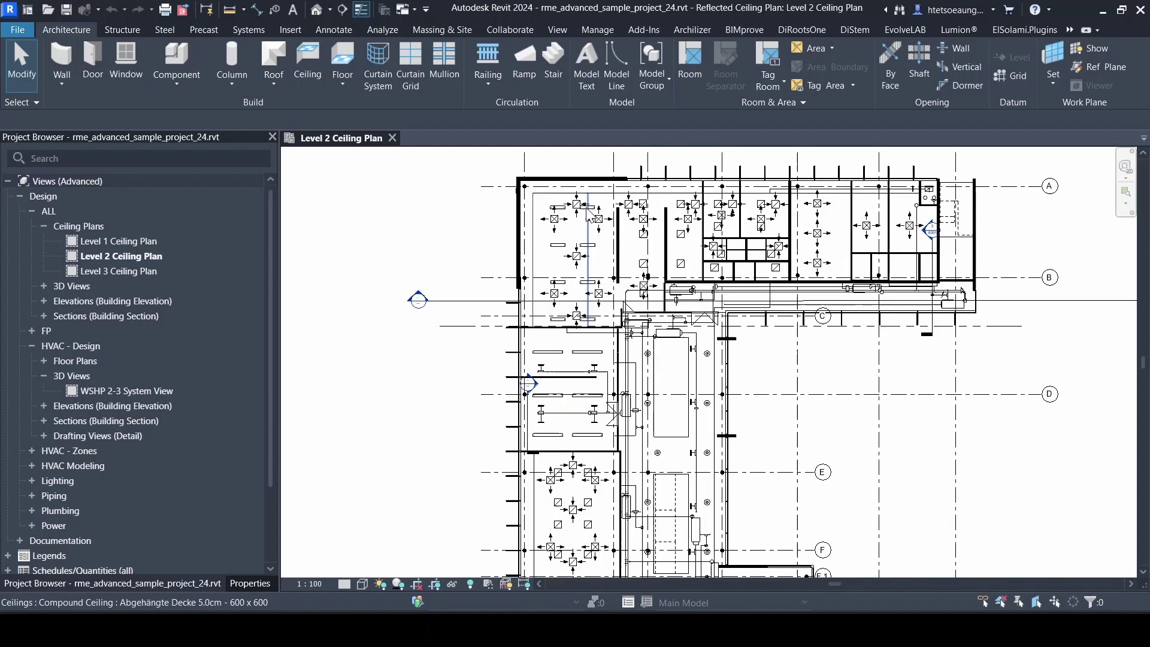
{"action": "scroll", "coordinate": [589, 218], "scroll_direction": "up", "scroll_amount": 2}
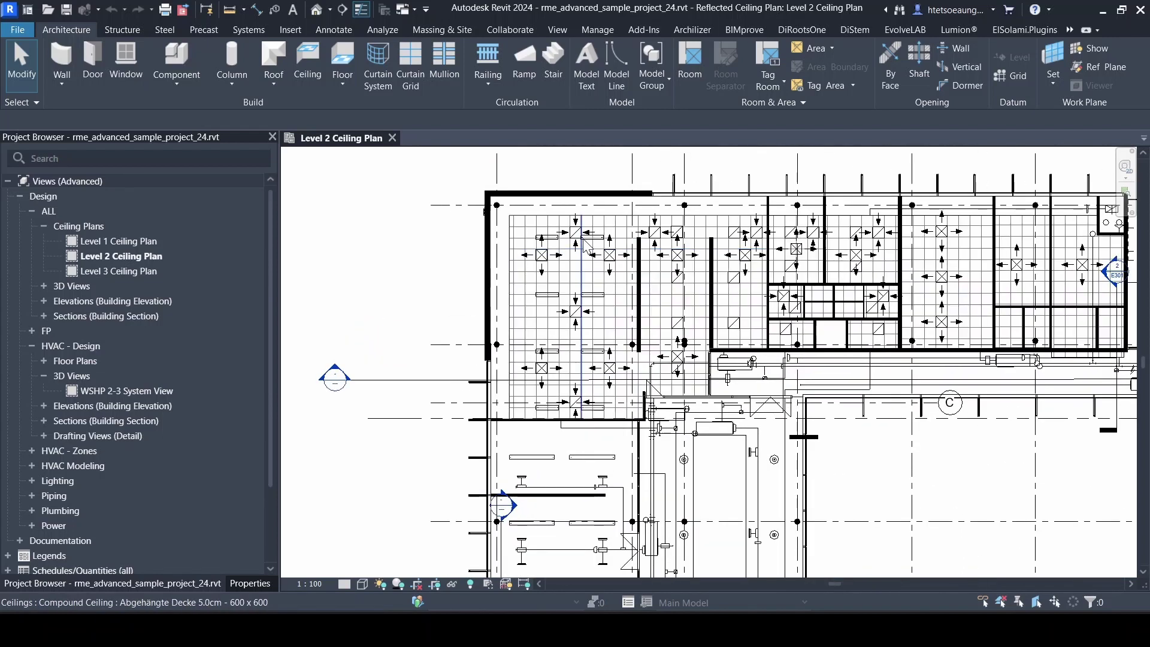
{"action": "scroll", "coordinate": [583, 246], "scroll_direction": "up", "scroll_amount": 1}
{"action": "scroll", "coordinate": [576, 255], "scroll_direction": "up", "scroll_amount": 1}
{"action": "scroll", "coordinate": [569, 263], "scroll_direction": "up", "scroll_amount": 1}
{"action": "scroll", "coordinate": [562, 272], "scroll_direction": "up", "scroll_amount": 1}
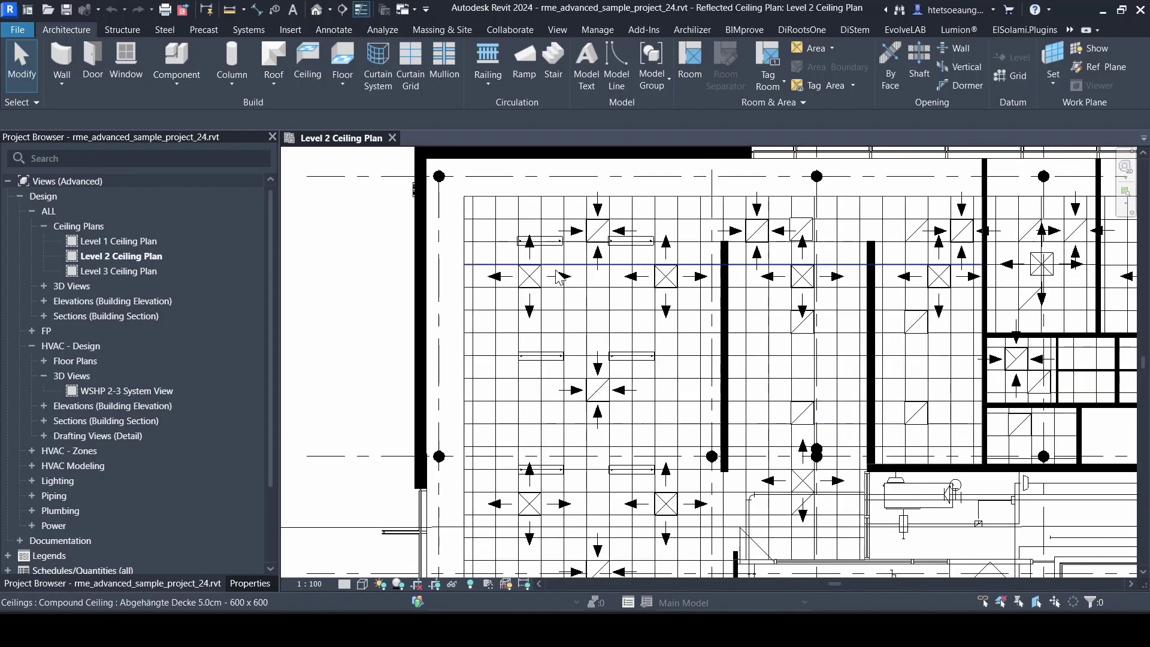
{"action": "scroll", "coordinate": [557, 288], "scroll_direction": "up", "scroll_amount": 1}
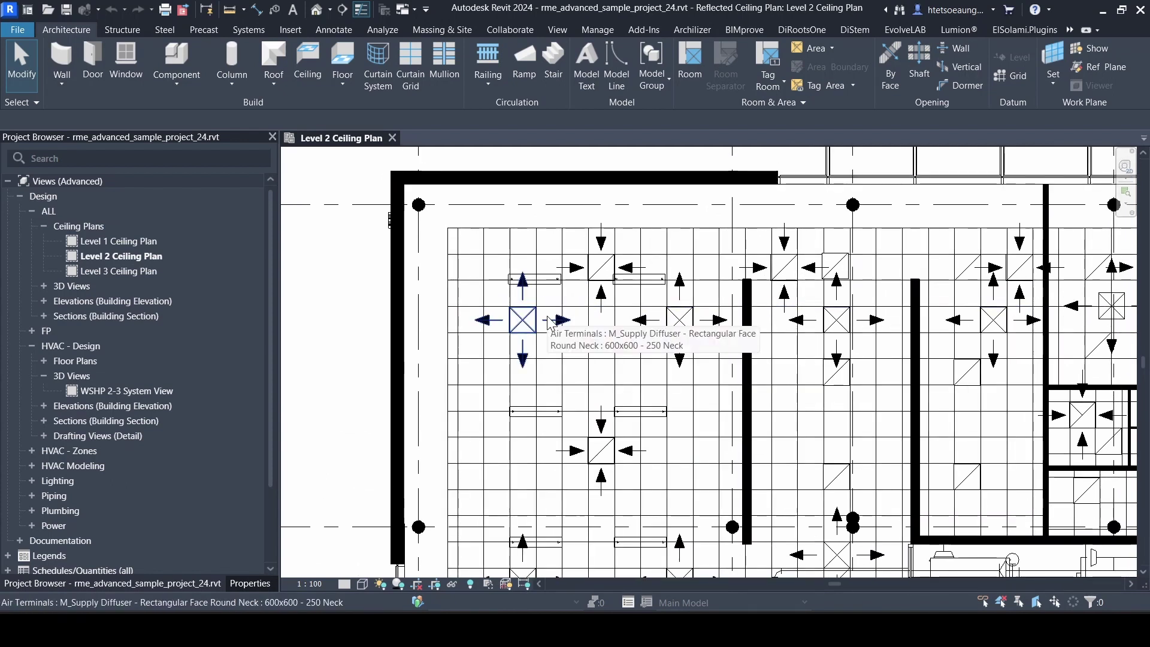
{"action": "scroll", "coordinate": [551, 324], "scroll_direction": "up", "scroll_amount": 2}
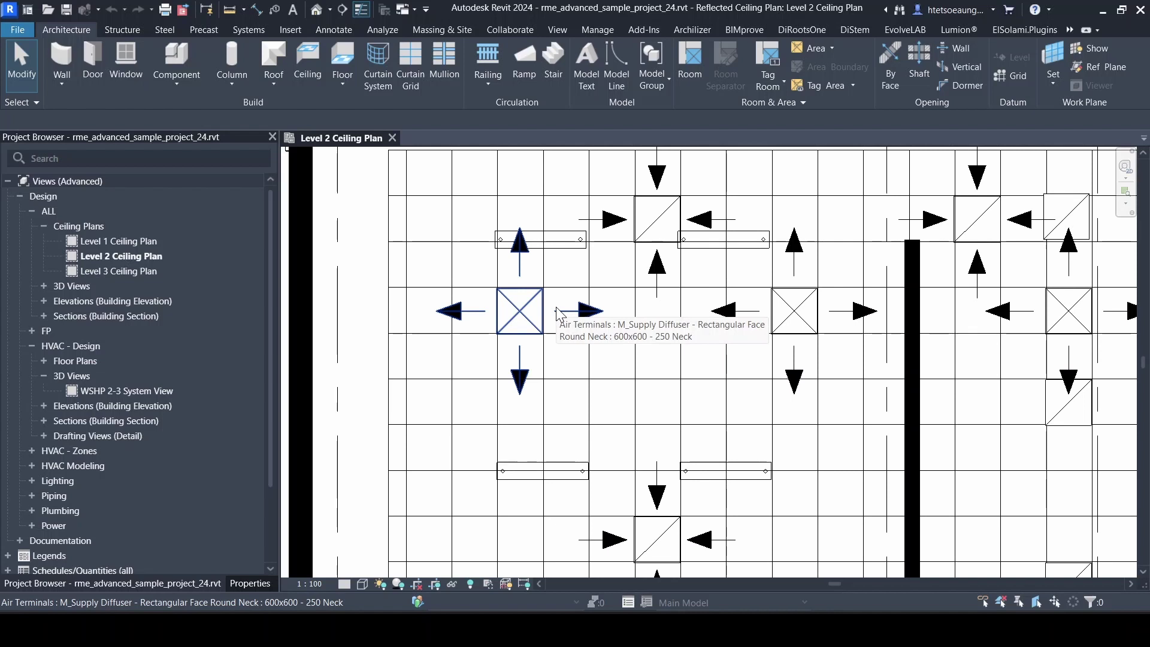
{"action": "scroll", "coordinate": [554, 312], "scroll_direction": "down", "scroll_amount": 1}
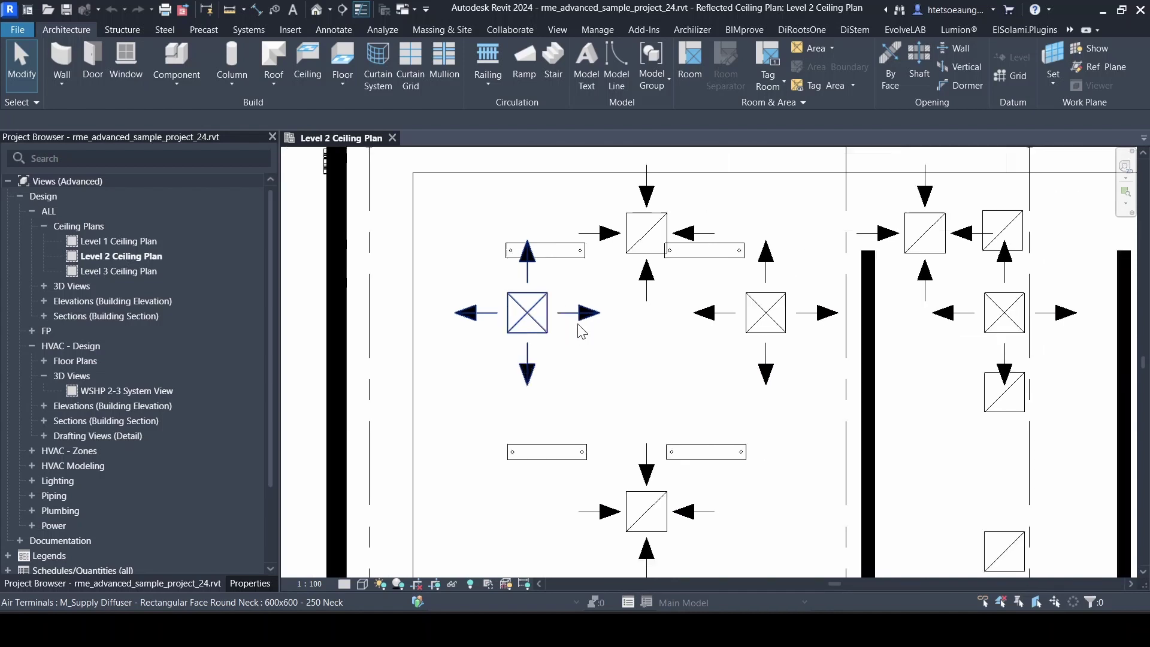
{"action": "scroll", "coordinate": [551, 311], "scroll_direction": "down", "scroll_amount": 3}
{"action": "scroll", "coordinate": [545, 312], "scroll_direction": "up", "scroll_amount": 3}
{"action": "scroll", "coordinate": [539, 311], "scroll_direction": "up", "scroll_amount": 1}
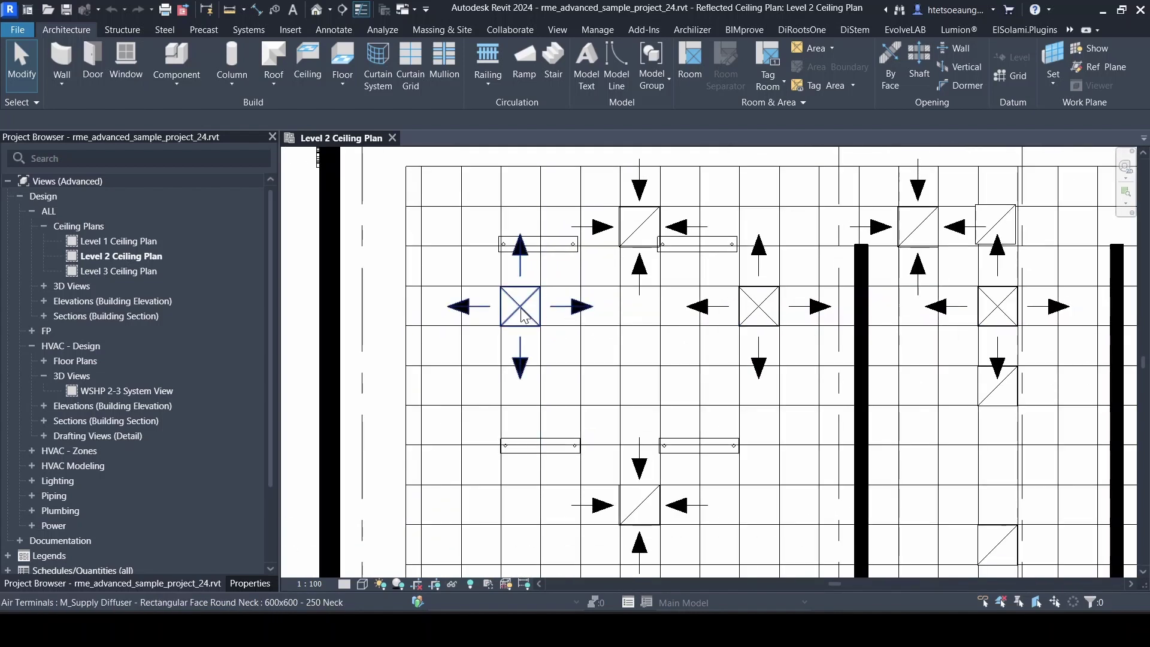
{"action": "left_click", "coordinate": [522, 309]}
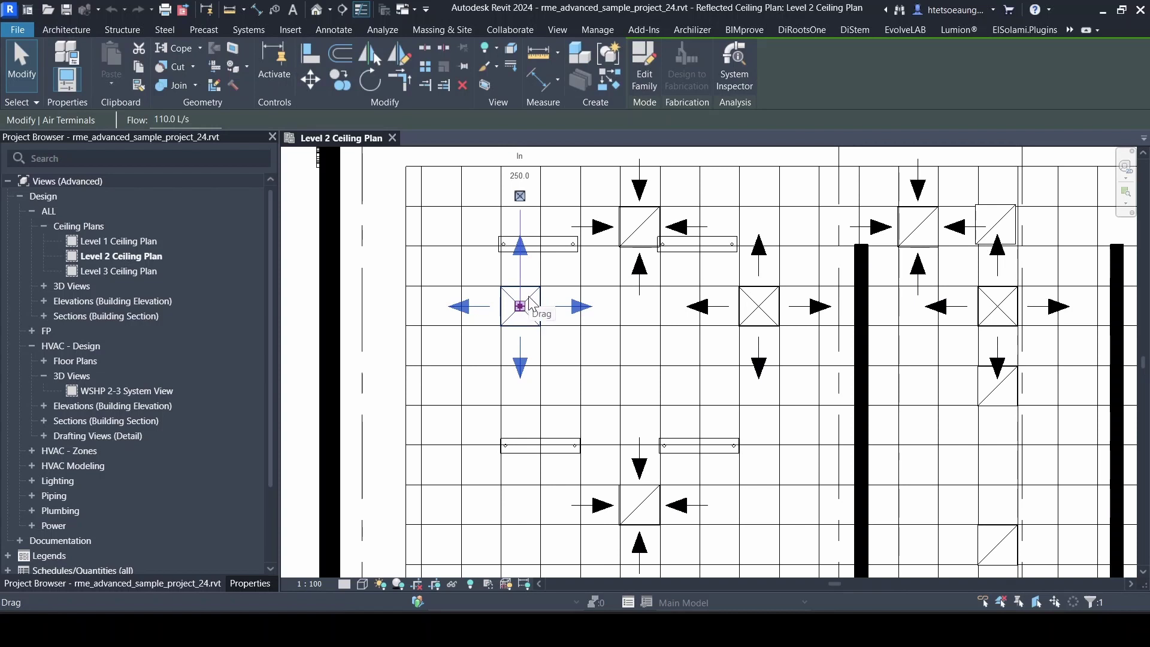
{"action": "key", "text": "Escape"}
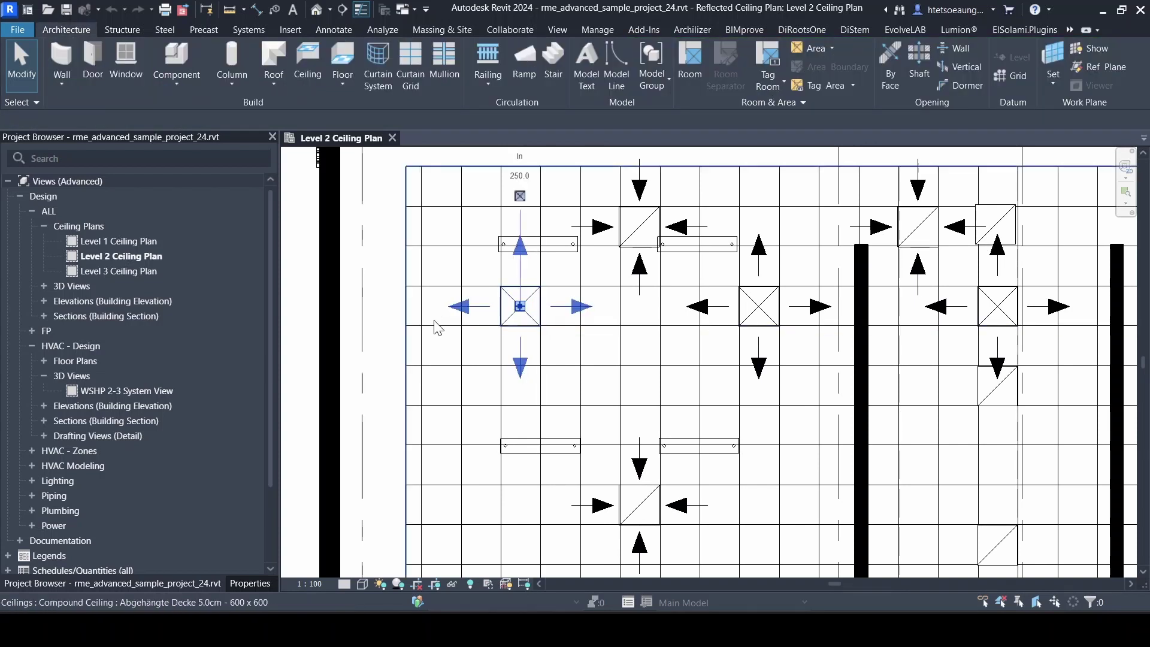
Reselect the diffuser, confirm its Flow reads 110.0 L/s in Properties, then deselect.
{"action": "left_click", "coordinate": [520, 281]}
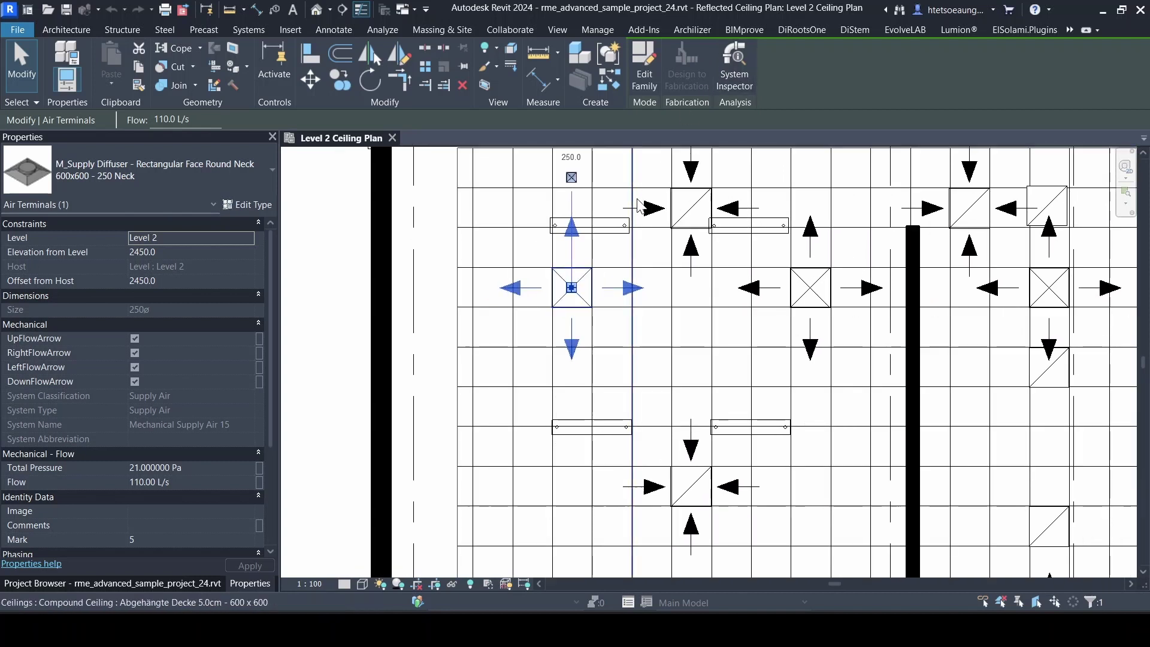
{"action": "scroll", "coordinate": [587, 277], "scroll_direction": "up", "scroll_amount": 2}
{"action": "scroll", "coordinate": [587, 277], "scroll_direction": "down", "scroll_amount": 2}
{"action": "key", "text": "Escape"}
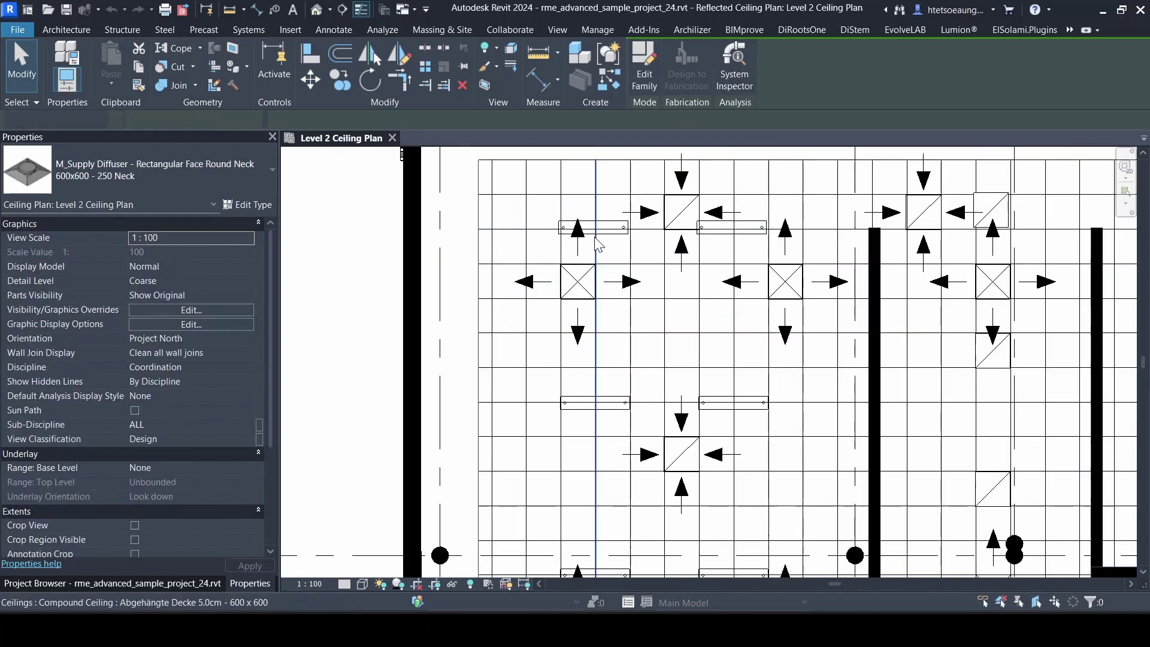
{"action": "scroll", "coordinate": [587, 277], "scroll_direction": "down", "scroll_amount": 4}
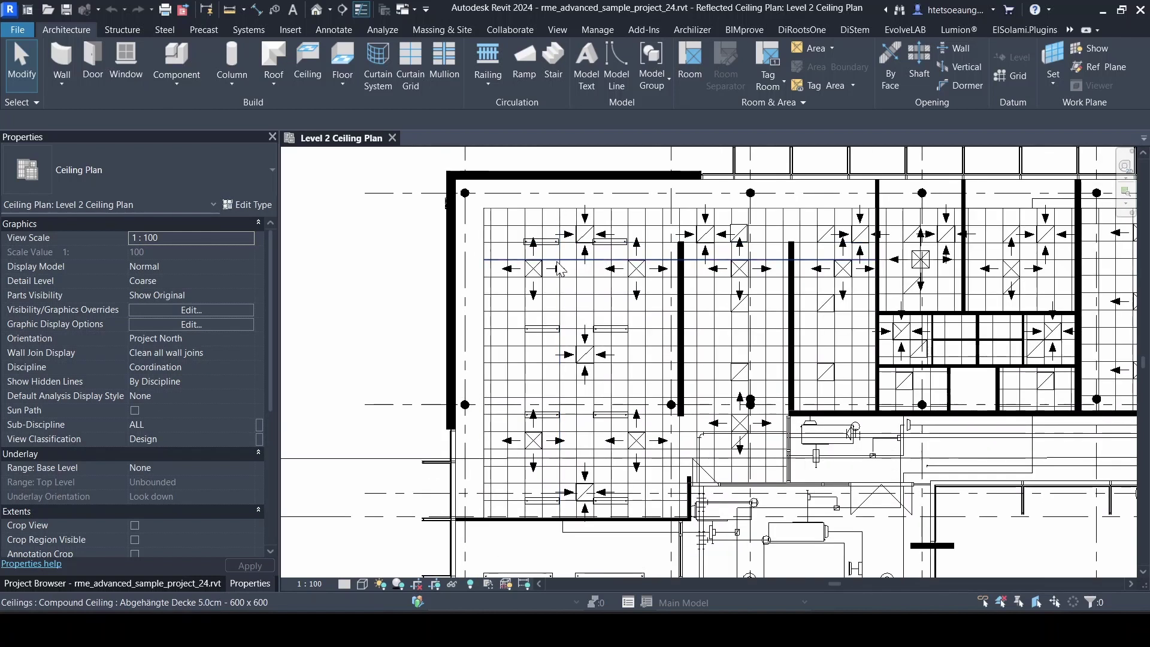
{"action": "scroll", "coordinate": [572, 282], "scroll_direction": "up", "scroll_amount": 2}
{"action": "scroll", "coordinate": [572, 281], "scroll_direction": "up", "scroll_amount": 1}
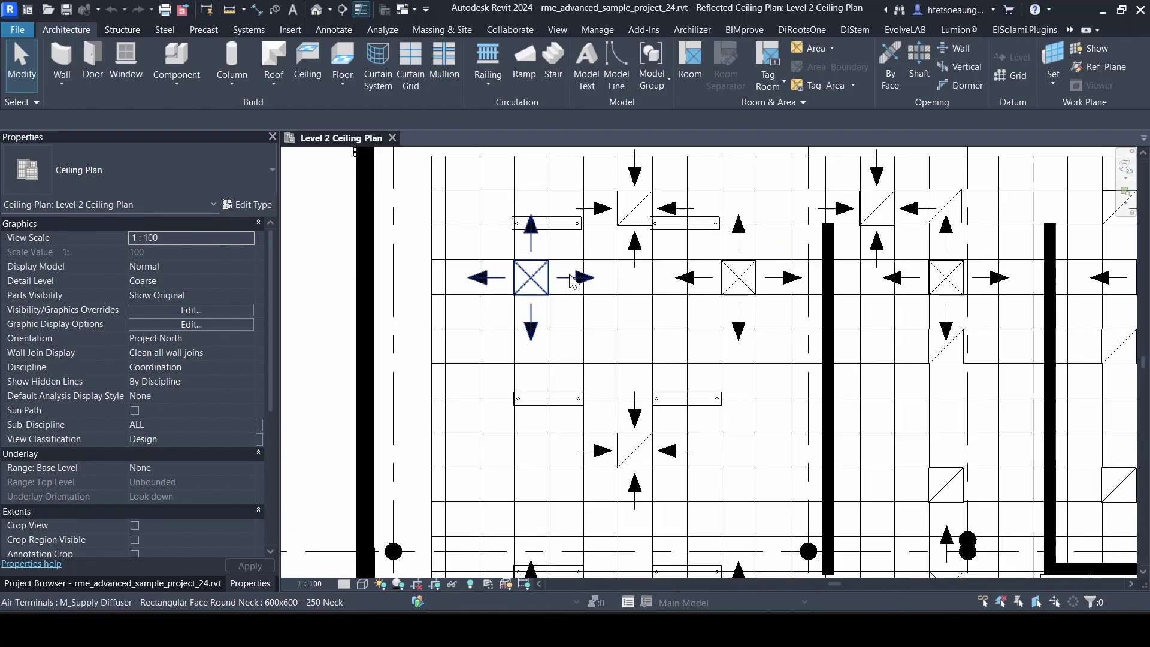
Tag four diffusers with M_Diffuser Tags via TG, showing 110.0 and 235.0 L/s flows.
{"action": "key", "text": "t"}
{"action": "key", "text": "g"}
{"action": "left_click", "coordinate": [527, 280]}
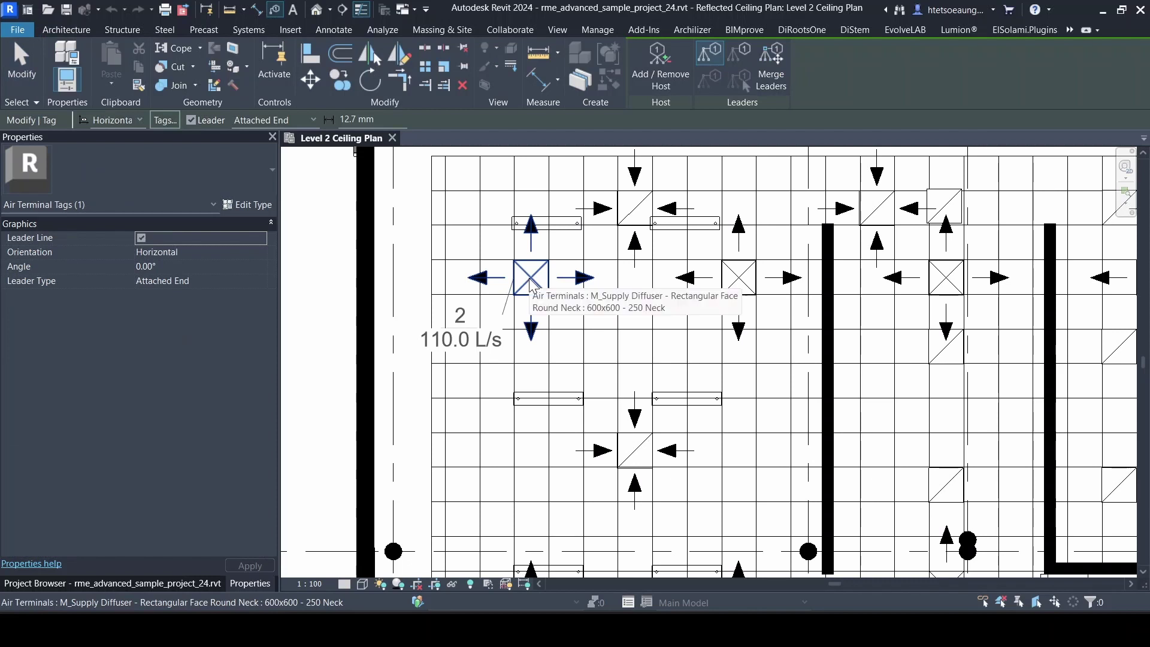
{"action": "left_click", "coordinate": [634, 210]}
{"action": "scroll", "coordinate": [659, 228], "scroll_direction": "down", "scroll_amount": 1}
{"action": "scroll", "coordinate": [665, 230], "scroll_direction": "down", "scroll_amount": 1}
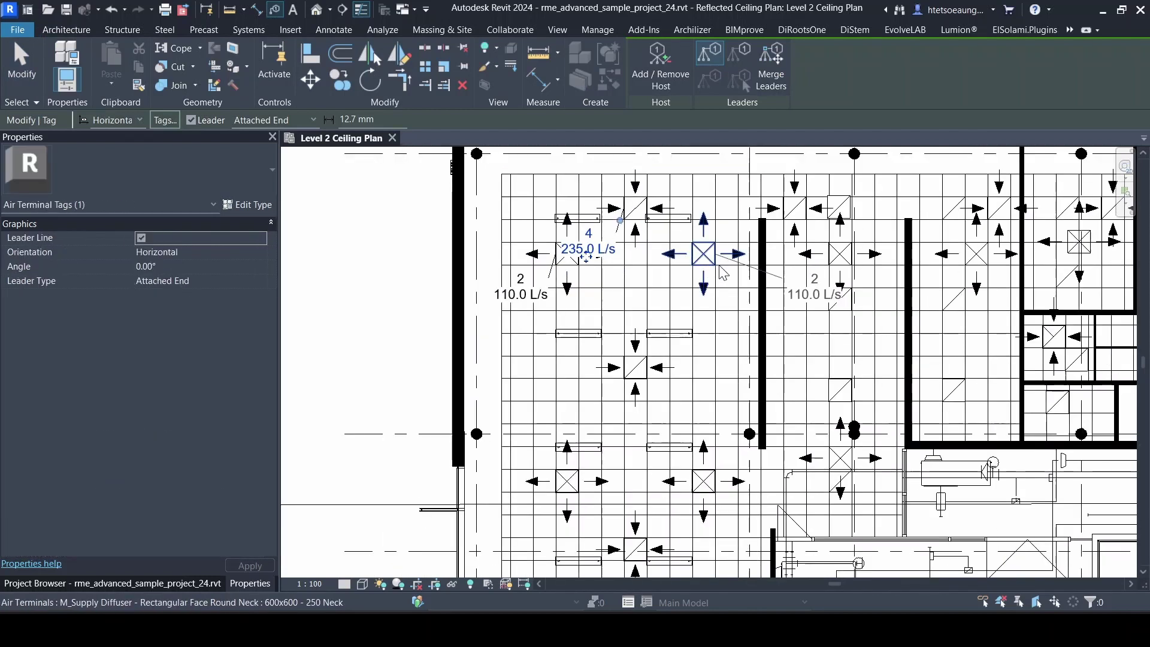
{"action": "left_click", "coordinate": [706, 263]}
{"action": "left_click", "coordinate": [623, 383]}
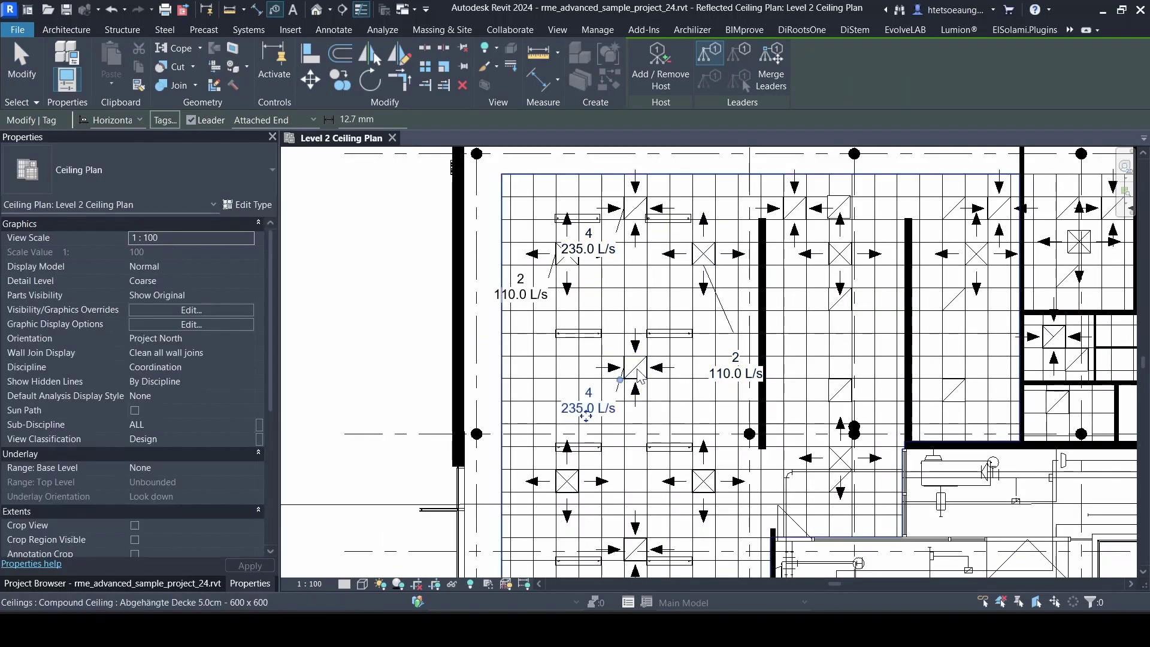
{"action": "scroll", "coordinate": [616, 400], "scroll_direction": "up", "scroll_amount": 2}
{"action": "key", "text": "Escape"}
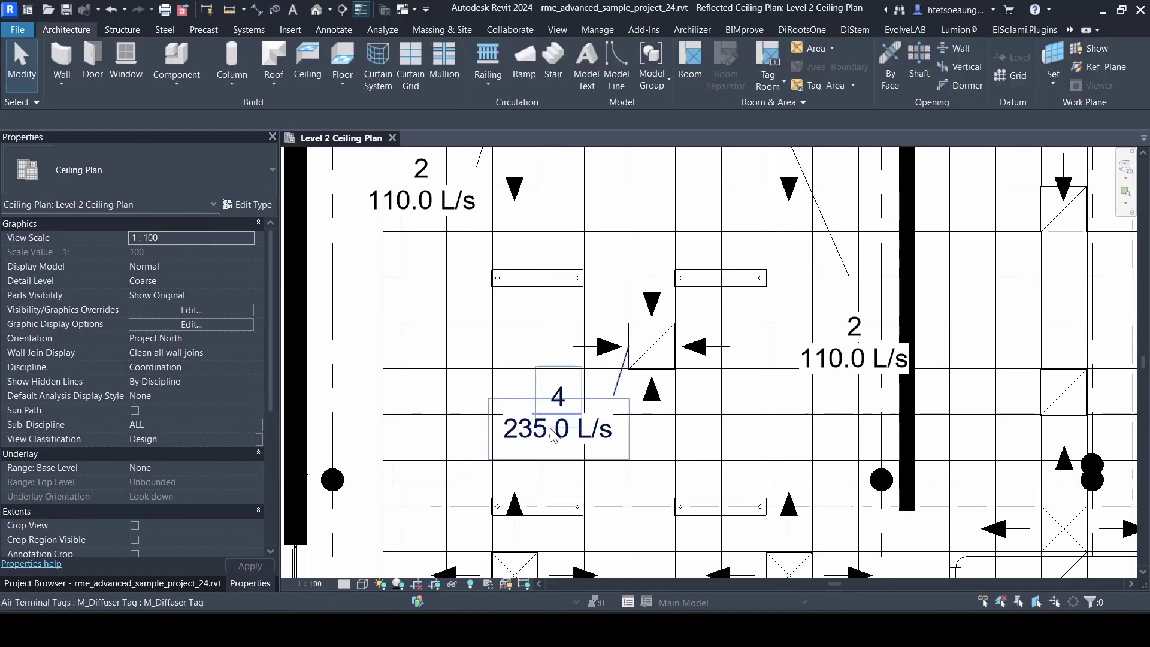
Select the 235.0 L/s tag on the lower diffuser and pan around the tagged area.
{"action": "left_click", "coordinate": [559, 423]}
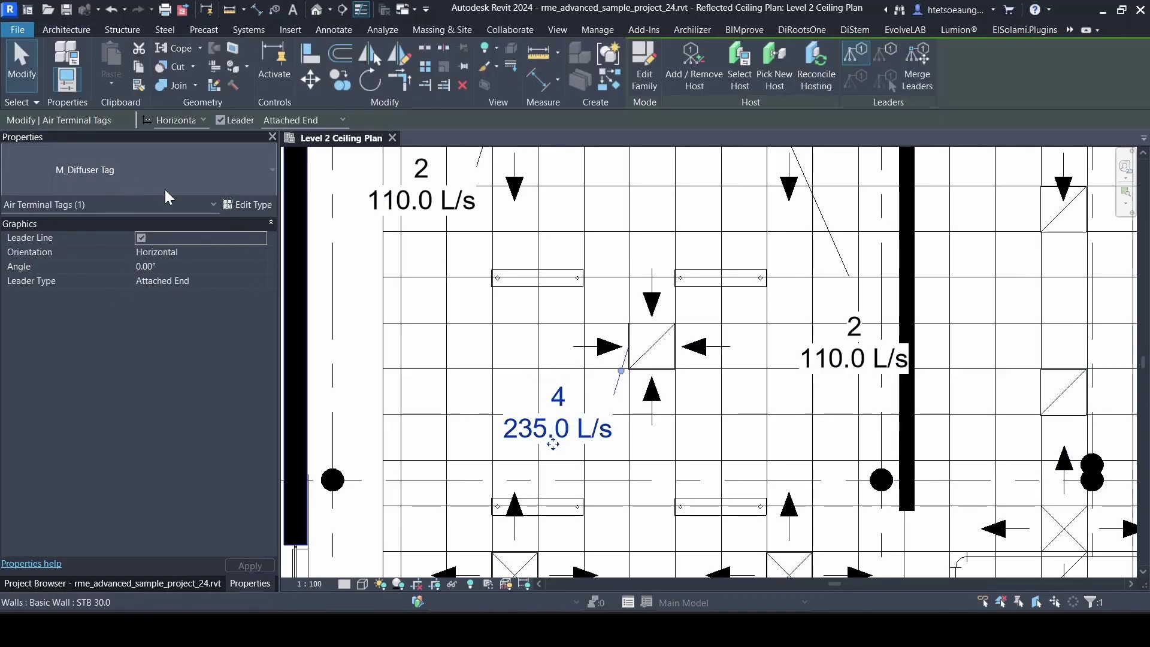
{"action": "scroll", "coordinate": [576, 336], "scroll_direction": "down", "scroll_amount": 2}
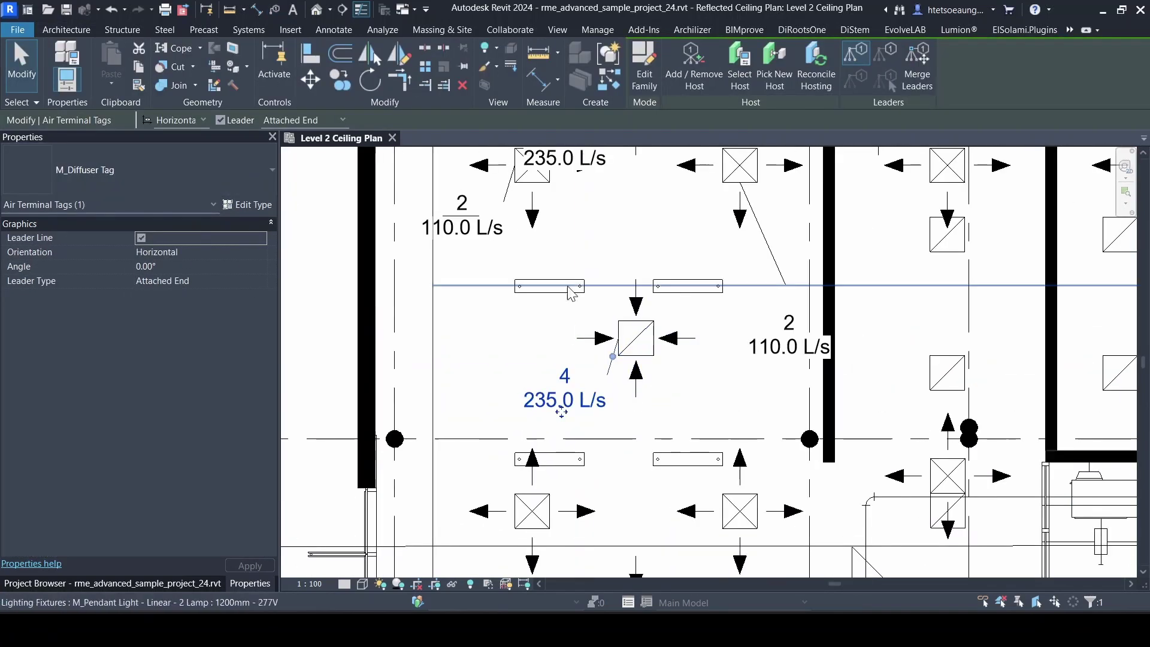
{"action": "middle_click_drag", "start_coordinate": [560, 268], "coordinate": [575, 328]}
{"action": "scroll", "coordinate": [575, 328], "scroll_direction": "down", "scroll_amount": 2}
{"action": "scroll", "coordinate": [575, 329], "scroll_direction": "down", "scroll_amount": 1}
{"action": "key", "text": "Escape"}
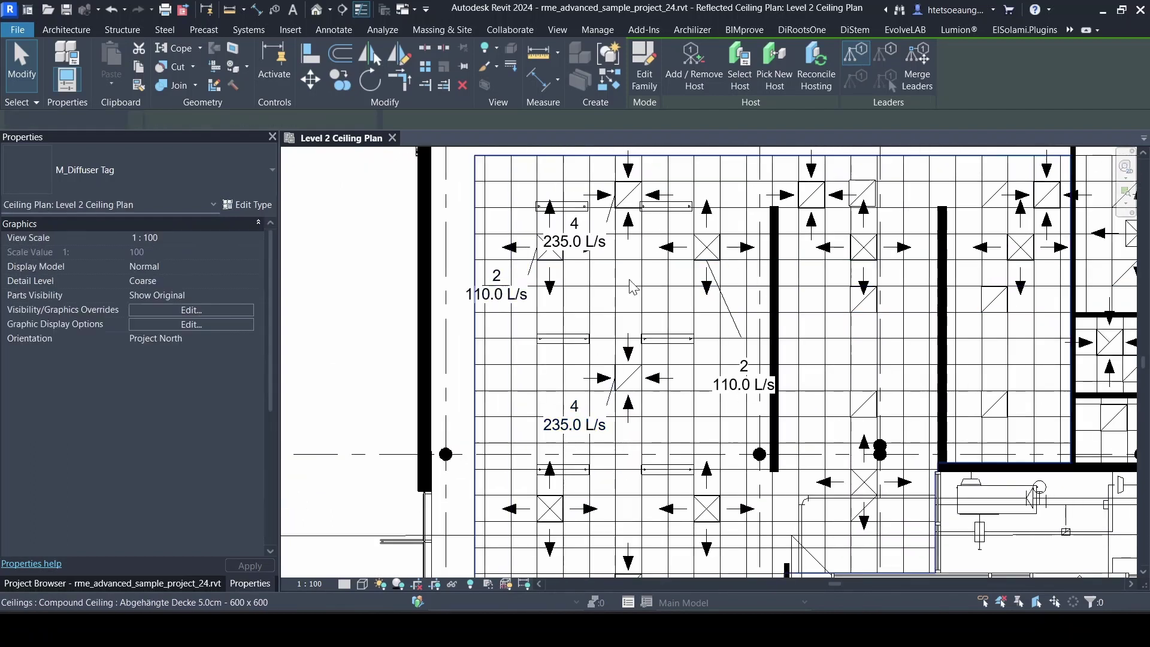
{"action": "scroll", "coordinate": [719, 339], "scroll_direction": "up", "scroll_amount": 2}
{"action": "scroll", "coordinate": [619, 311], "scroll_direction": "down", "scroll_amount": 2}
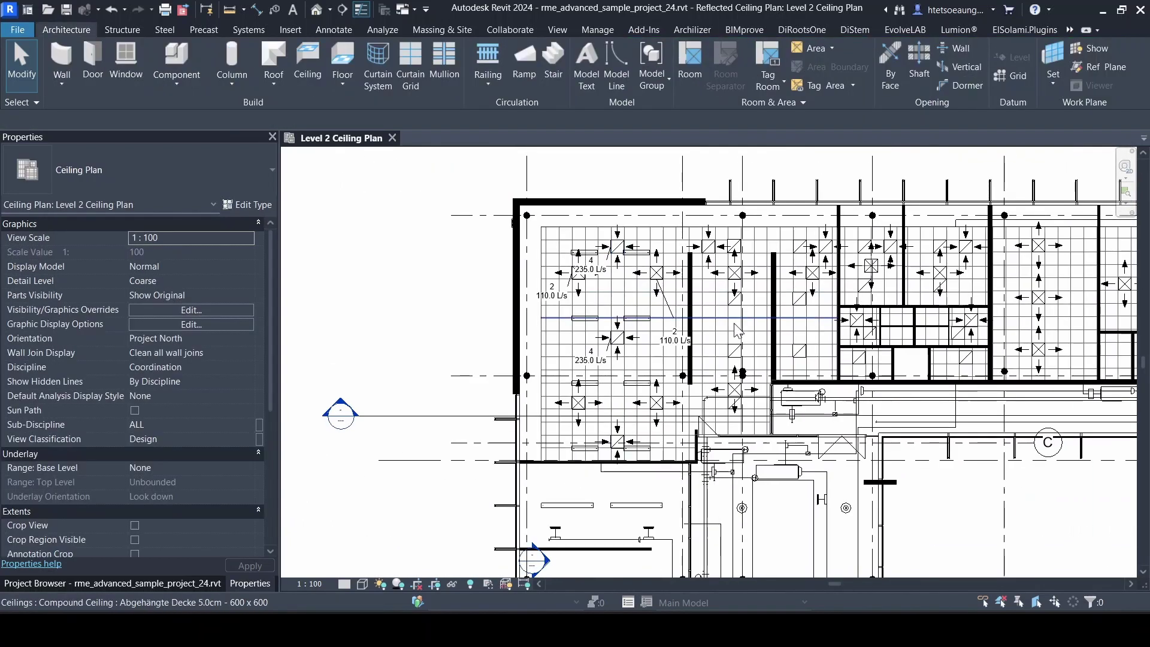
{"action": "scroll", "coordinate": [693, 299], "scroll_direction": "down", "scroll_amount": 1}
{"action": "scroll", "coordinate": [693, 300], "scroll_direction": "up", "scroll_amount": 1}
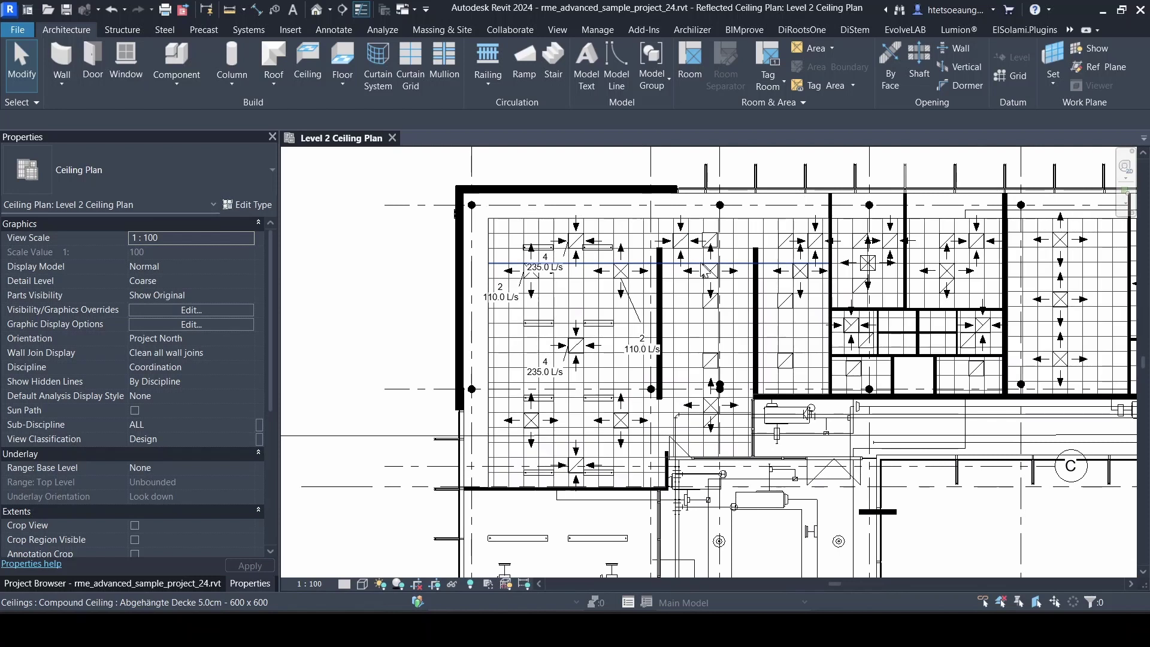
{"action": "scroll", "coordinate": [684, 259], "scroll_direction": "up", "scroll_amount": 1}
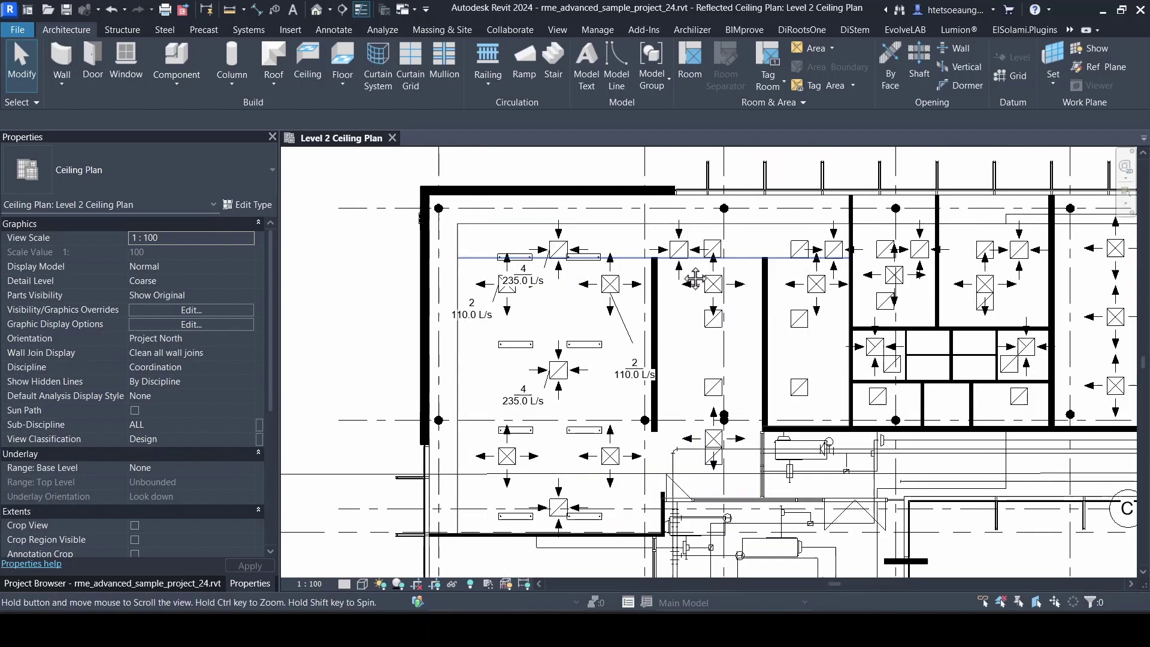
{"action": "scroll", "coordinate": [535, 277], "scroll_direction": "up", "scroll_amount": 1}
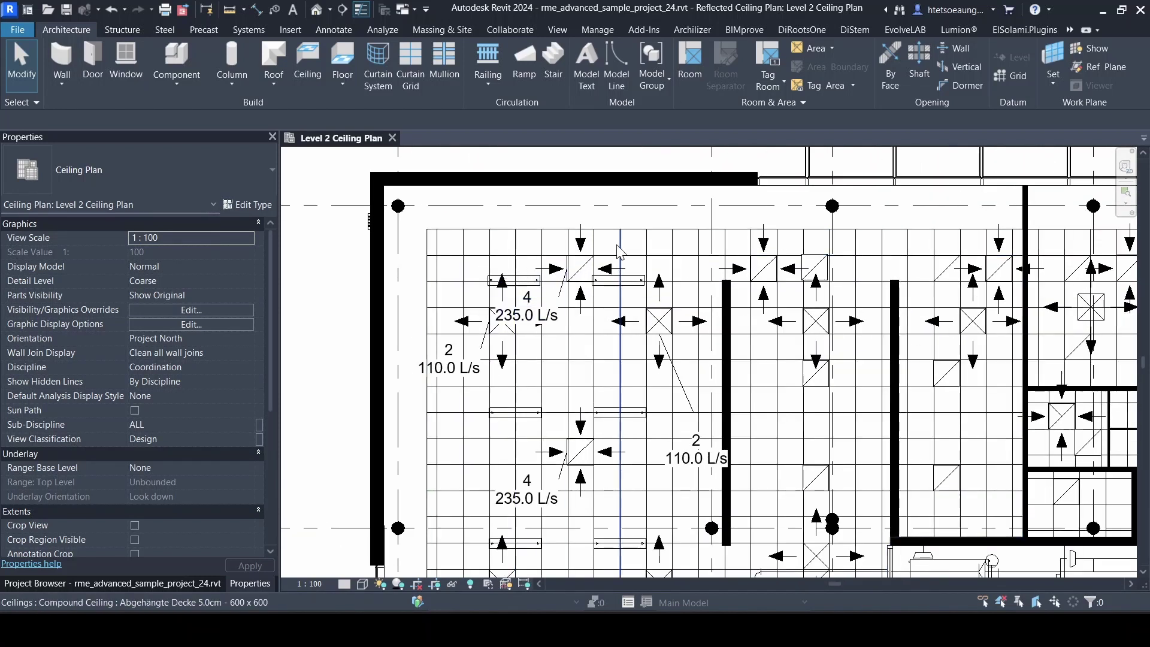
{"action": "scroll", "coordinate": [535, 276], "scroll_direction": "down", "scroll_amount": 1}
{"action": "scroll", "coordinate": [503, 251], "scroll_direction": "up", "scroll_amount": 1}
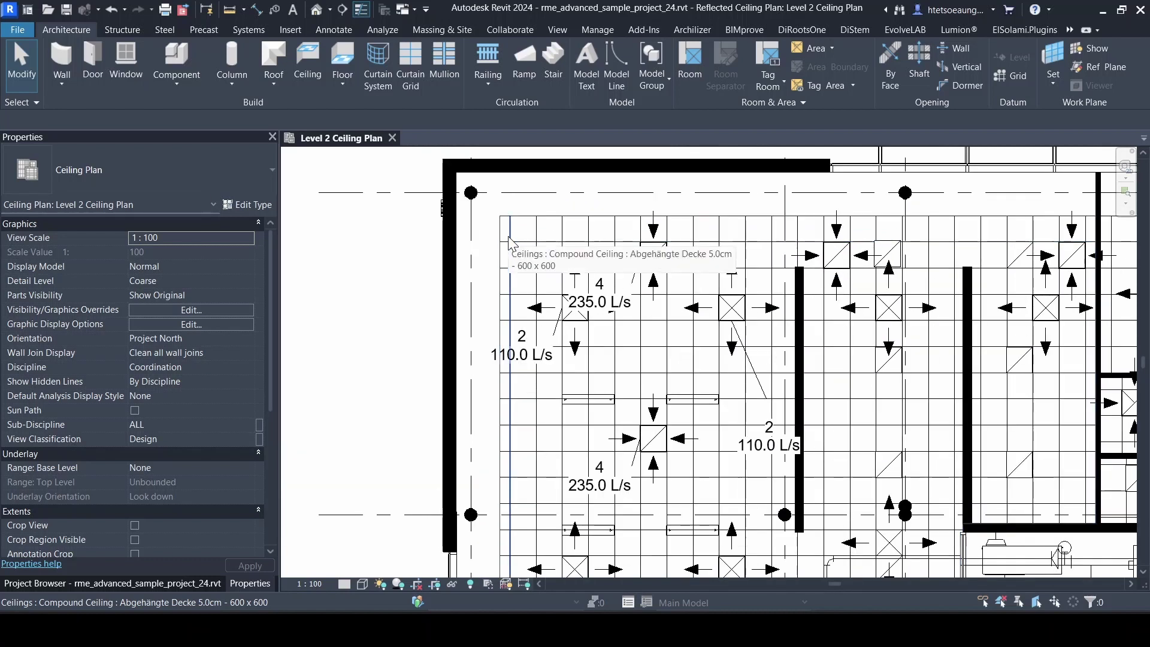
{"action": "scroll", "coordinate": [503, 250], "scroll_direction": "down", "scroll_amount": 1}
{"action": "scroll", "coordinate": [551, 243], "scroll_direction": "up", "scroll_amount": 2}
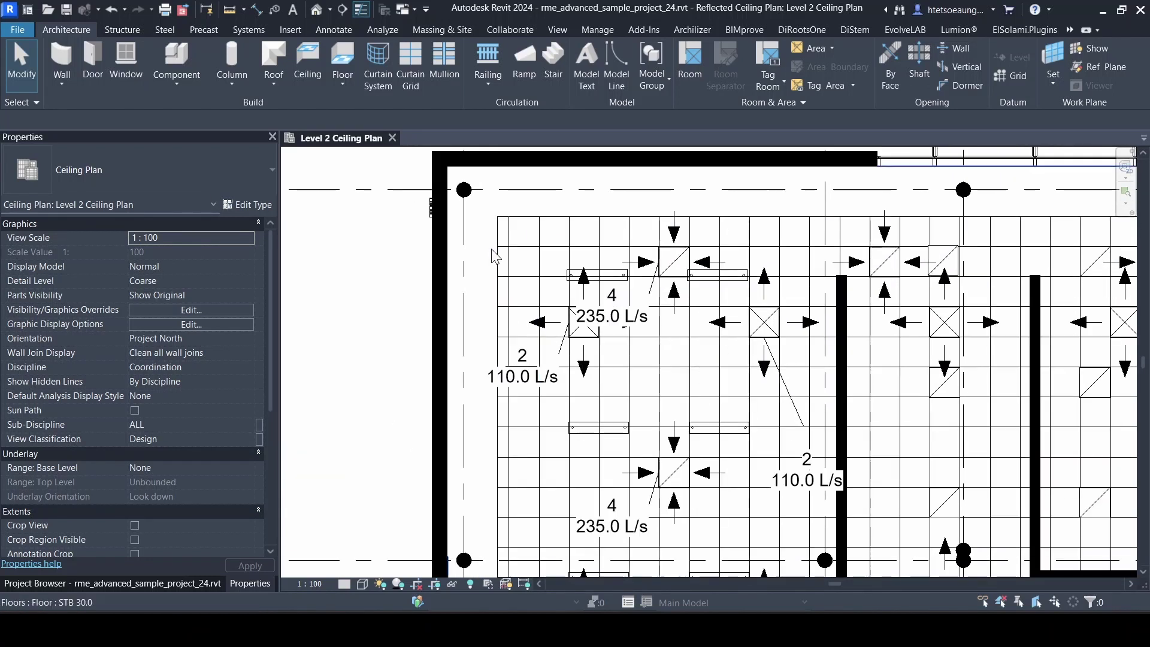
Uncheck Ceilings in Visibility/Graphic Overrides and recentre on the tagged diffusers.
{"action": "key", "text": "g"}
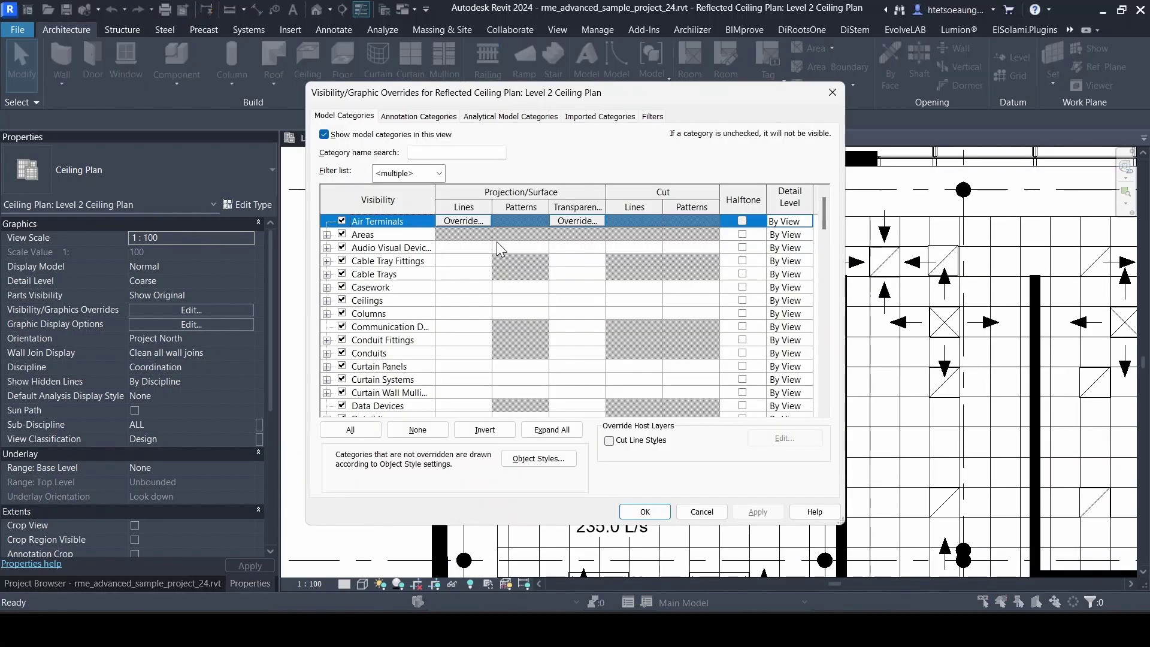
{"action": "left_click", "coordinate": [373, 247]}
{"action": "key", "text": "Down"}
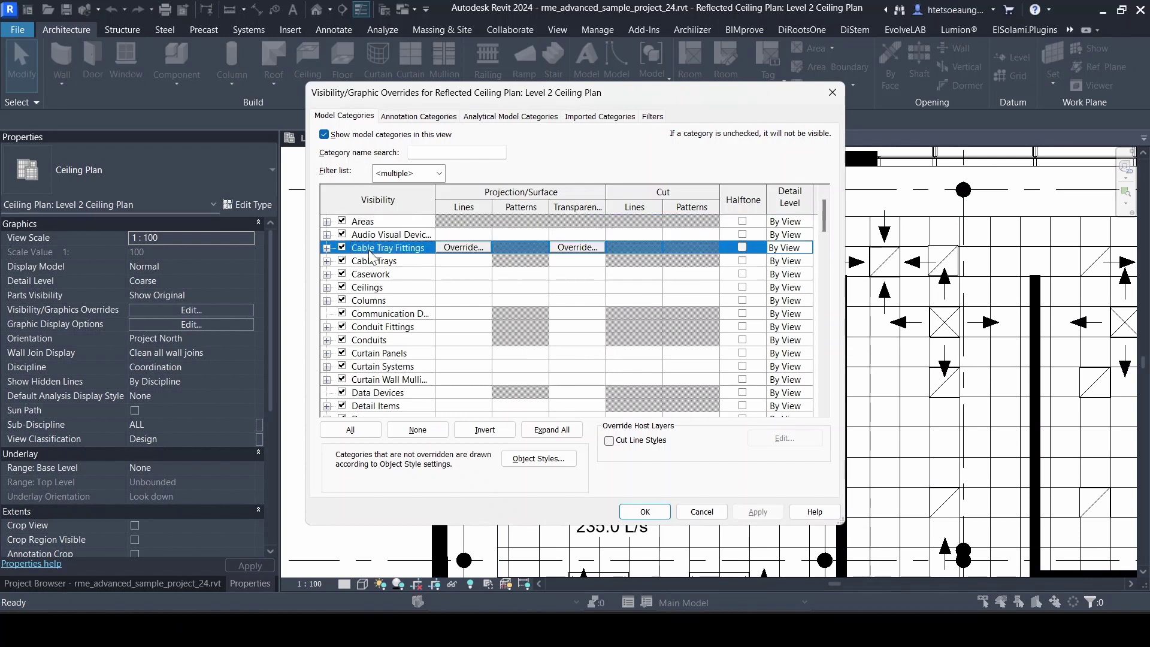
{"action": "left_click", "coordinate": [342, 287]}
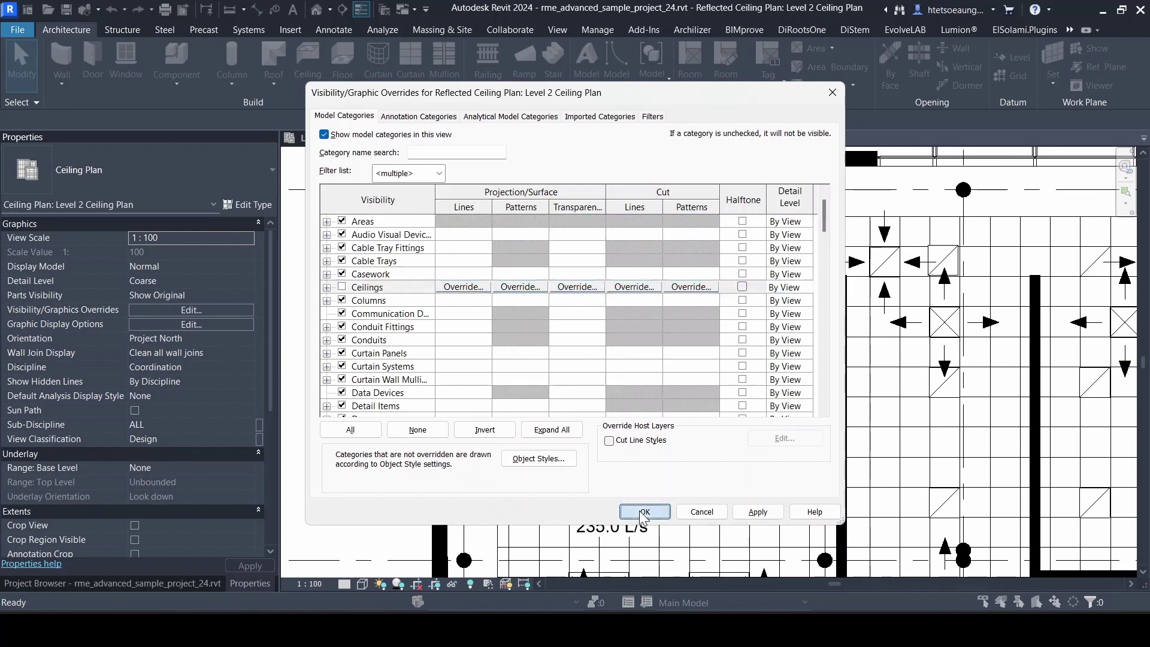
{"action": "left_click", "coordinate": [645, 512]}
{"action": "scroll", "coordinate": [671, 353], "scroll_direction": "up", "scroll_amount": 1}
{"action": "scroll", "coordinate": [599, 300], "scroll_direction": "up", "scroll_amount": 1}
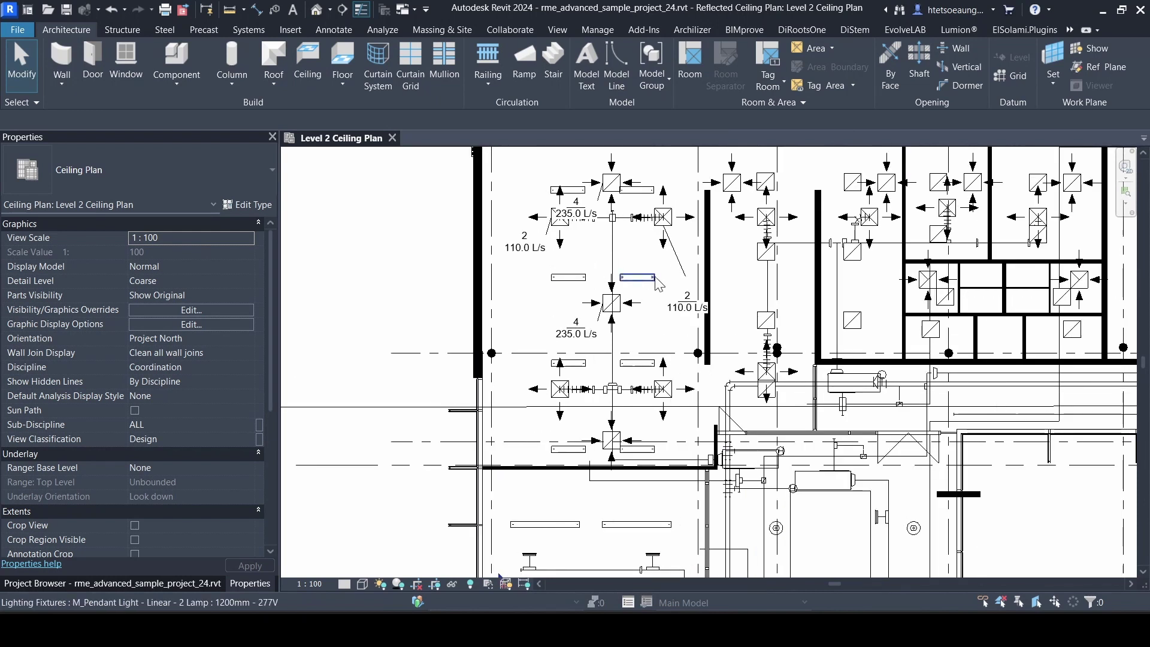
{"action": "middle_click_drag", "start_coordinate": [564, 273], "coordinate": [641, 292]}
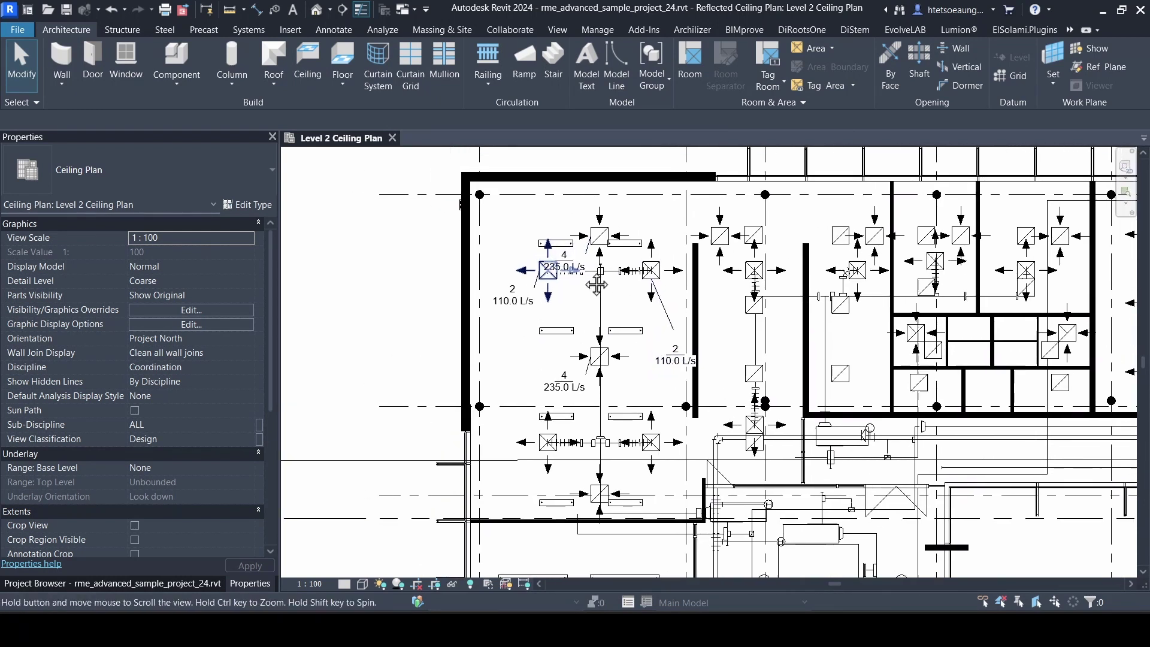
{"action": "scroll", "coordinate": [777, 227], "scroll_direction": "up", "scroll_amount": 1}
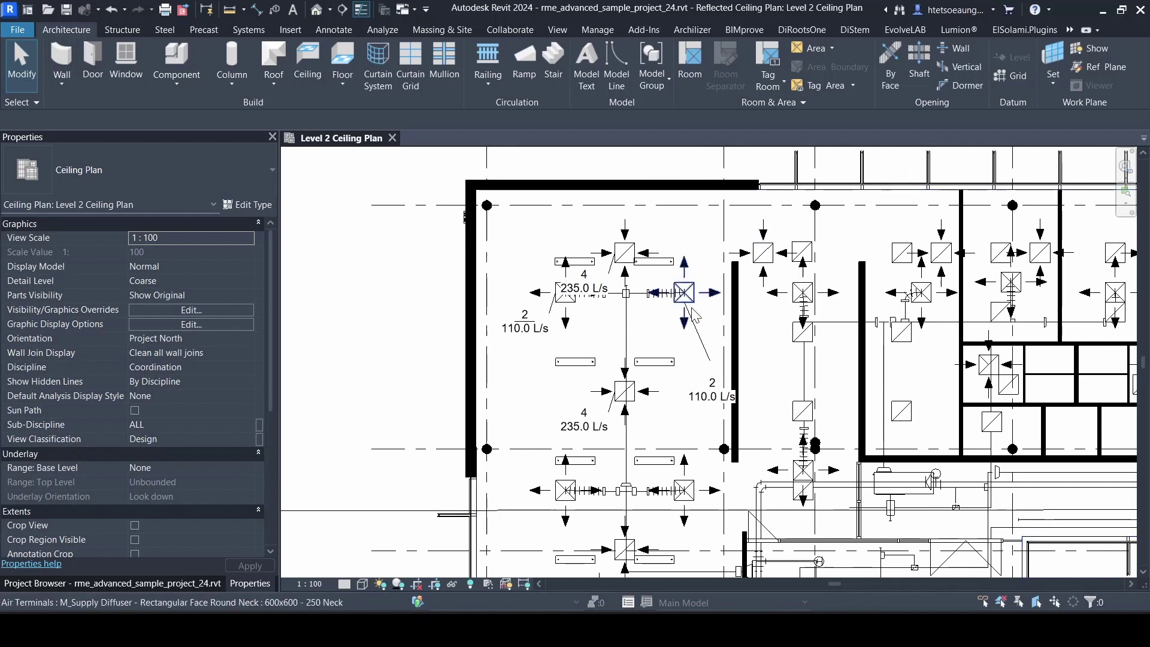
{"action": "scroll", "coordinate": [635, 315], "scroll_direction": "down", "scroll_amount": 2}
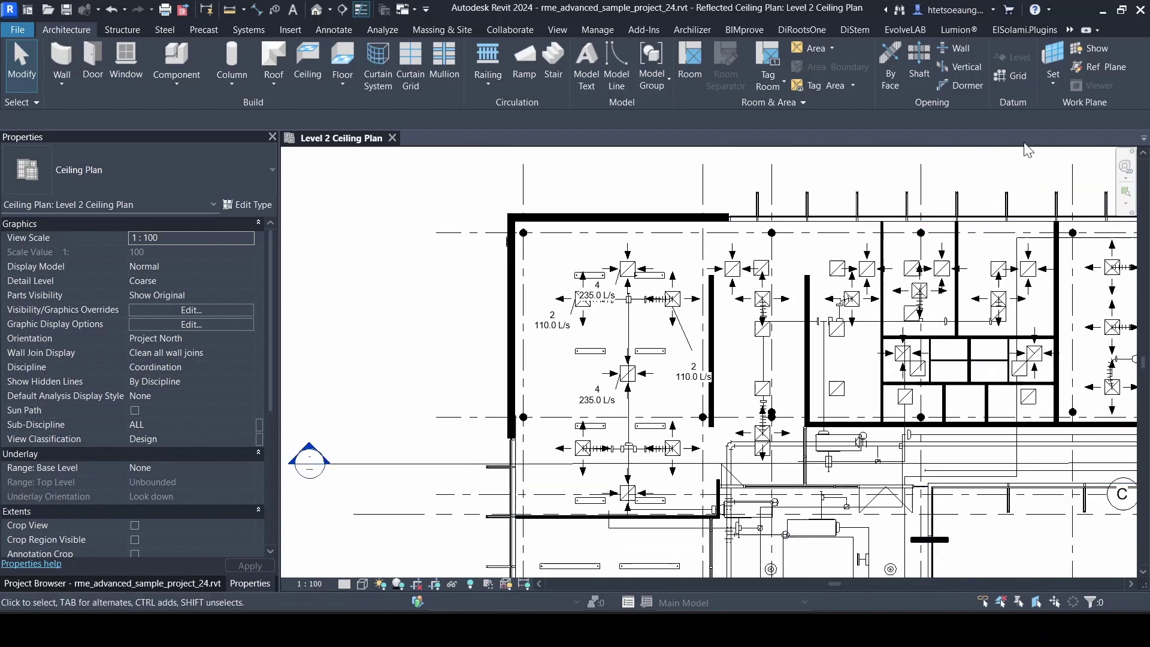
Set the work plane by name to Level : Level 2.
{"action": "left_click", "coordinate": [1005, 36]}
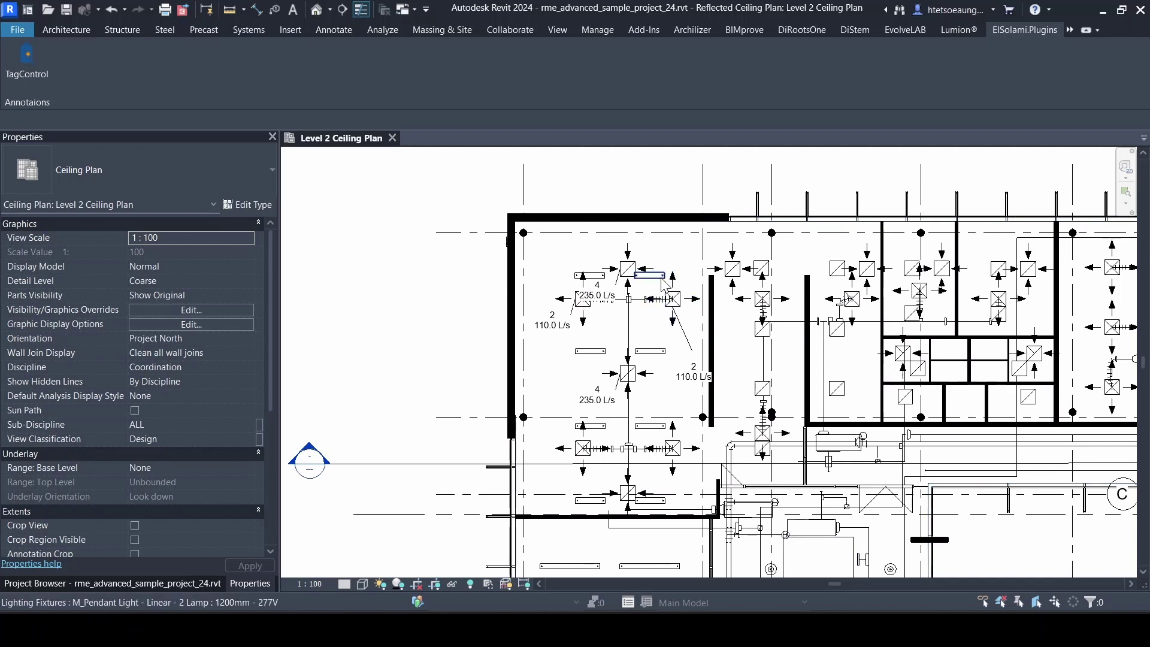
{"action": "scroll", "coordinate": [632, 289], "scroll_direction": "up", "scroll_amount": 2}
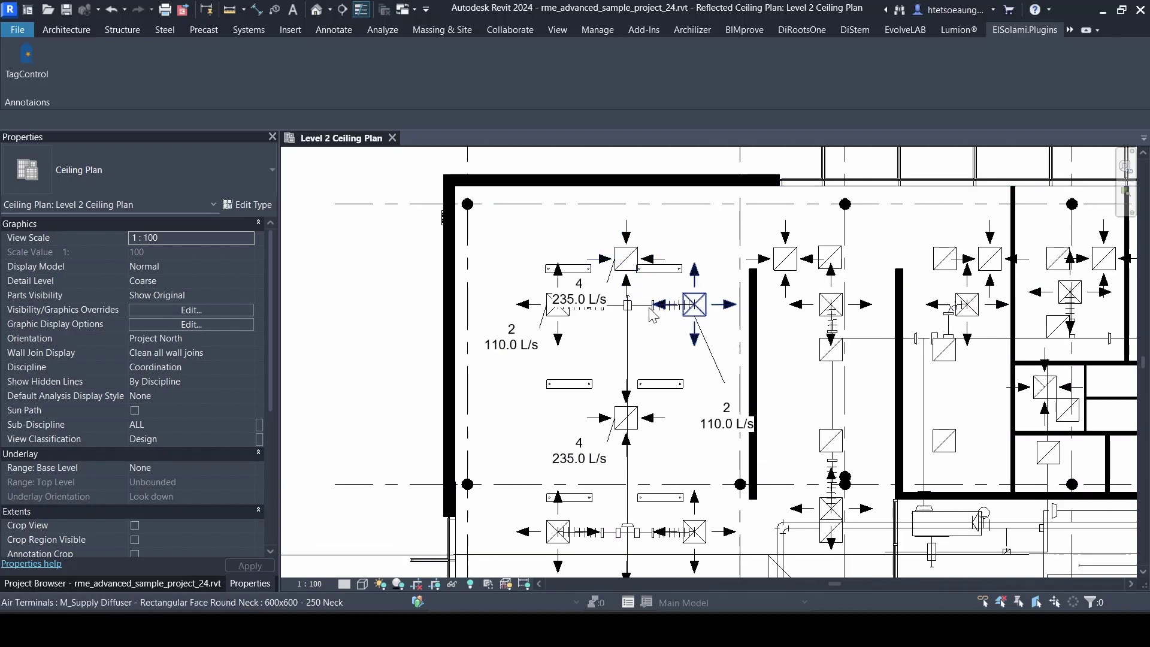
{"action": "scroll", "coordinate": [651, 313], "scroll_direction": "down", "scroll_amount": 1}
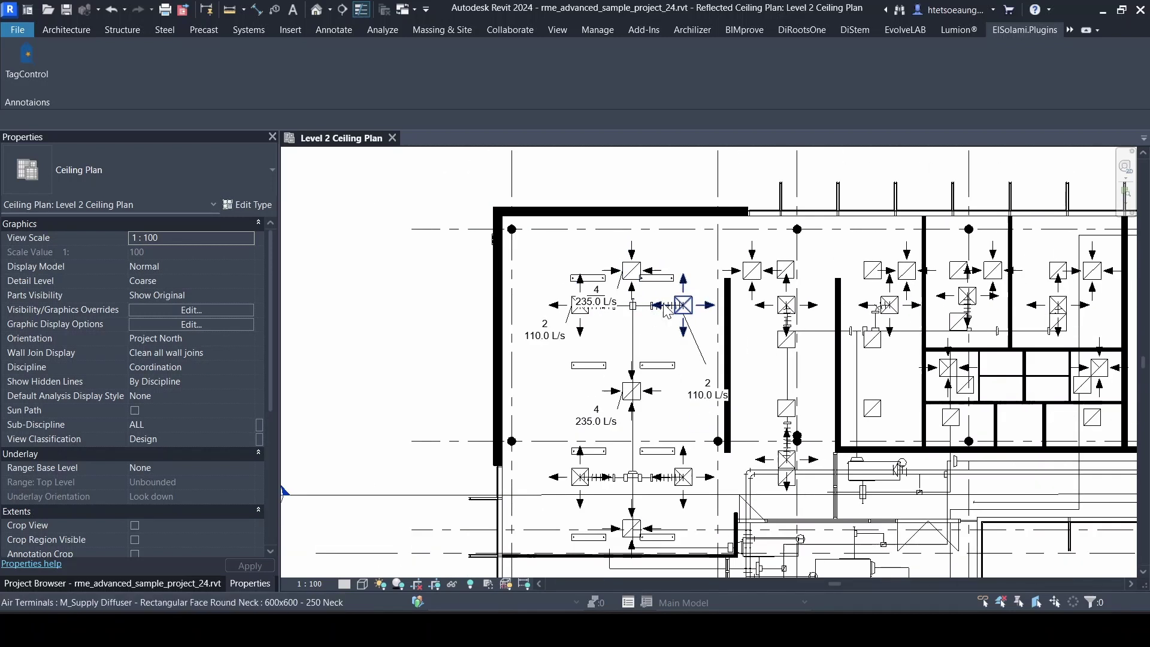
{"action": "left_click", "coordinate": [81, 31]}
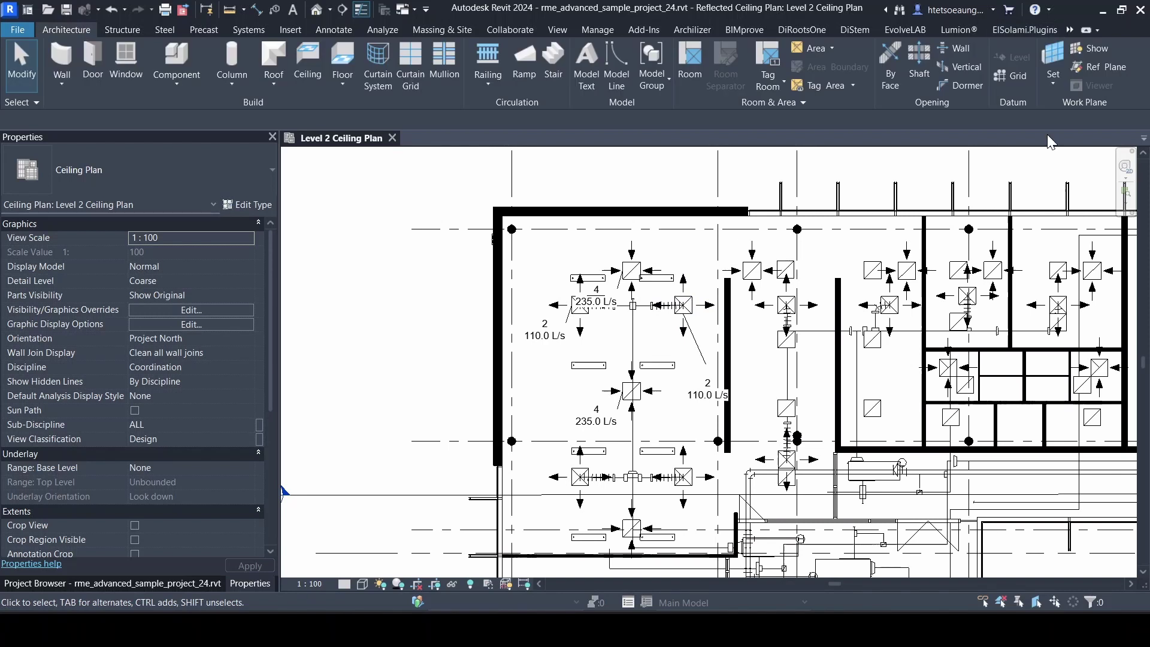
{"action": "left_click", "coordinate": [1058, 85]}
{"action": "left_click", "coordinate": [1066, 109]}
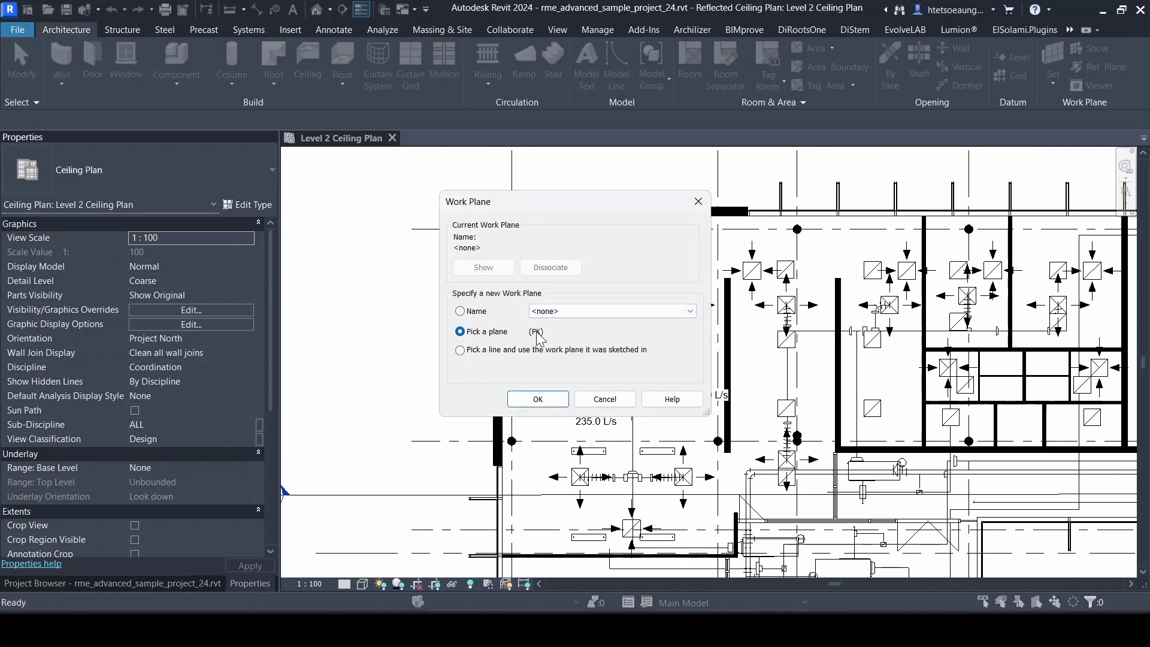
{"action": "left_click", "coordinate": [478, 312]}
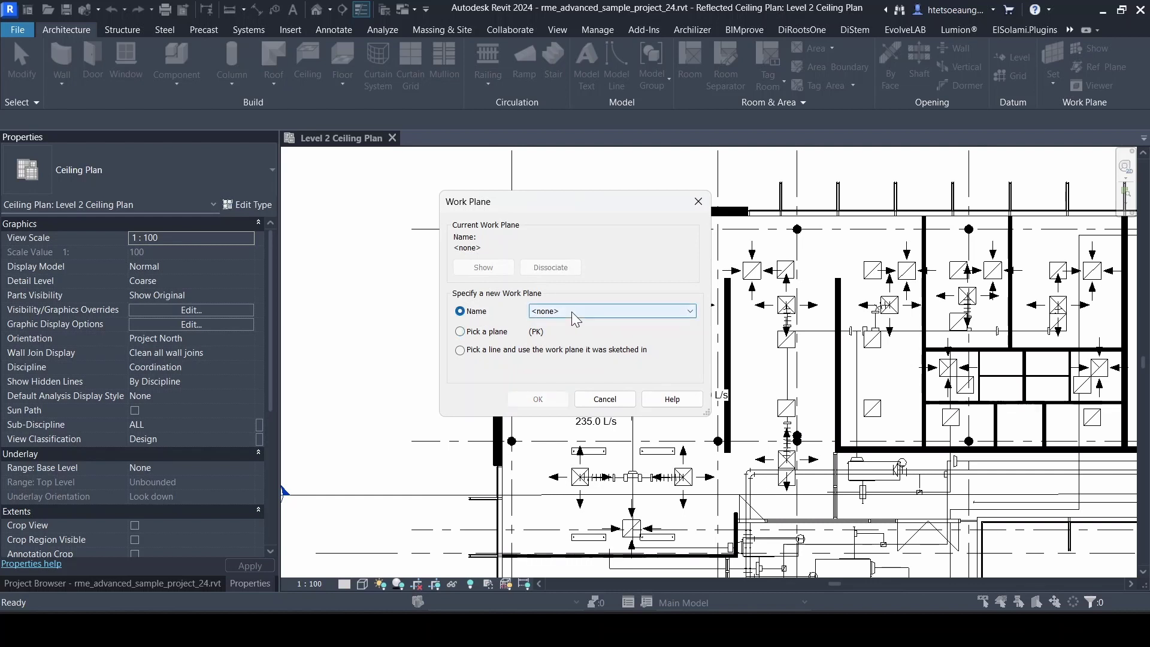
{"action": "left_click", "coordinate": [629, 311]}
{"action": "left_click", "coordinate": [581, 554]}
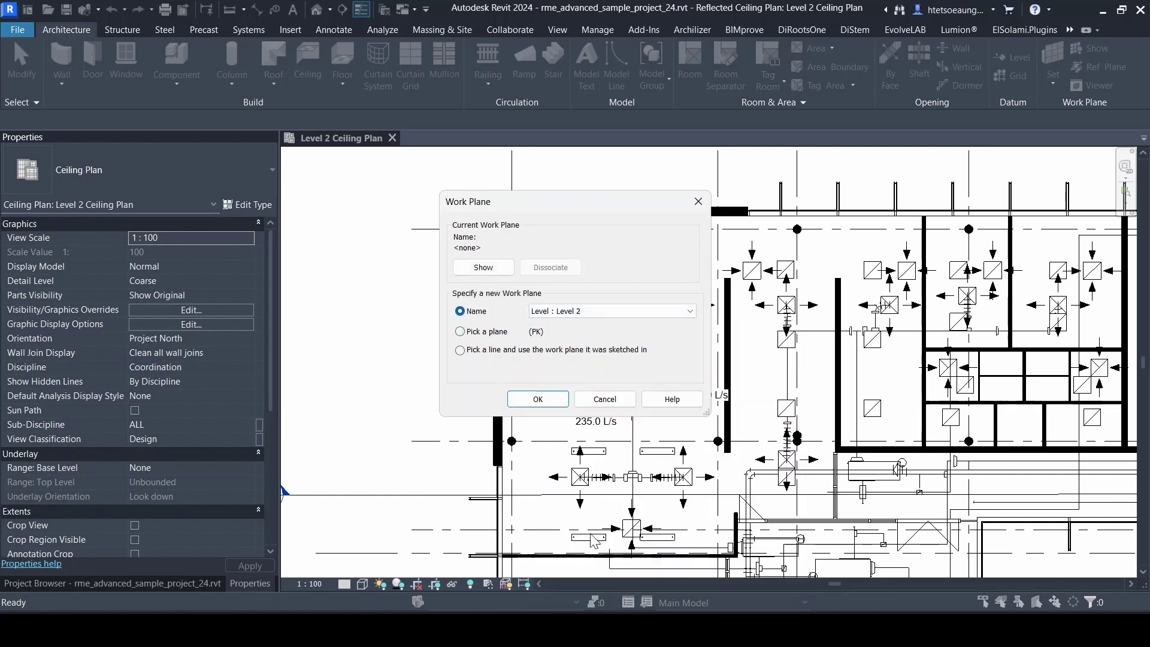
{"action": "left_click", "coordinate": [538, 399]}
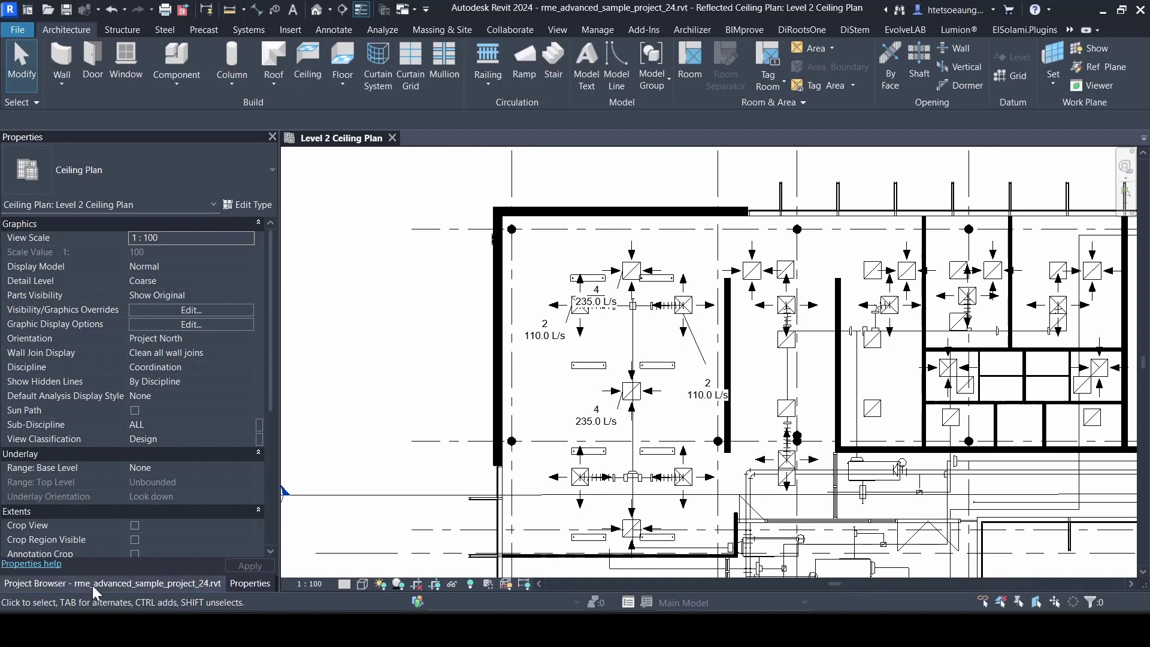
Show the Project Browser and nudge the plan view slightly.
{"action": "left_click", "coordinate": [111, 583]}
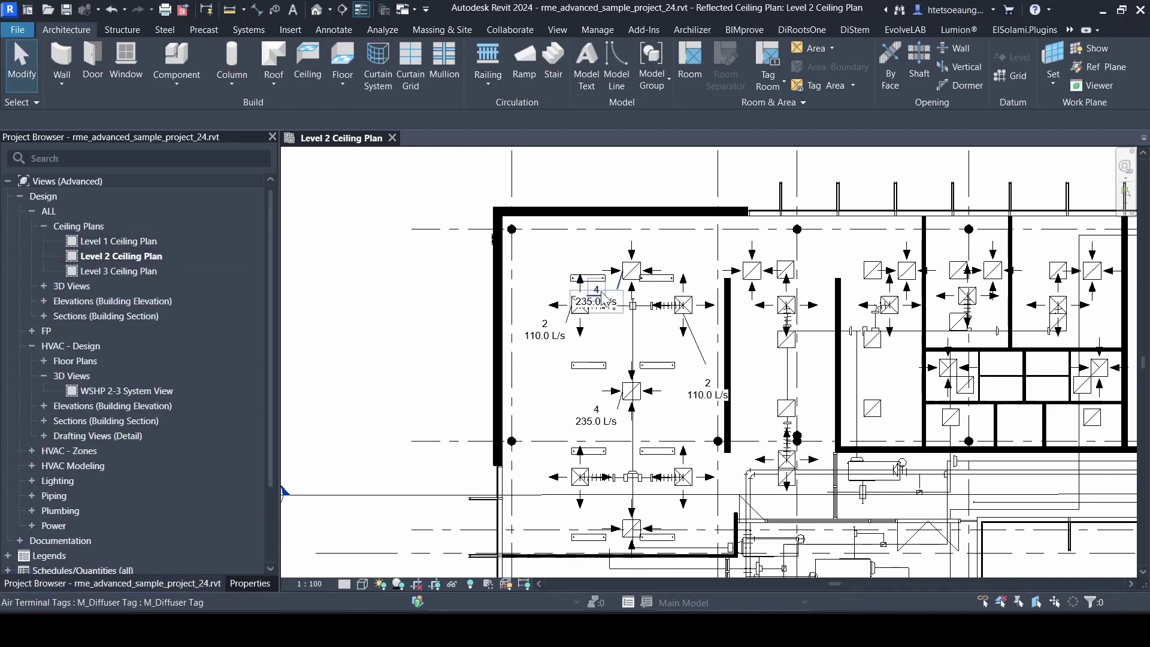
{"action": "scroll", "coordinate": [585, 313], "scroll_direction": "up", "scroll_amount": 1}
{"action": "middle_click_drag", "start_coordinate": [586, 312], "coordinate": [586, 309]}
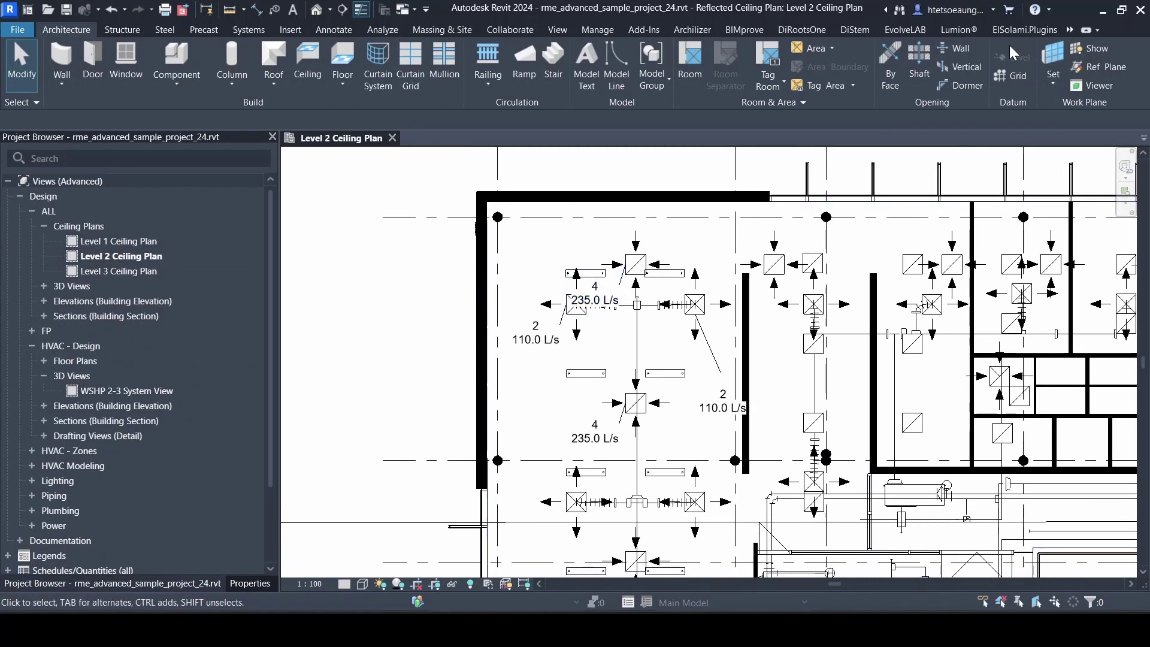
Launch TagControl with Direct Selection, 1000 mm tag offset and 90° leader angle.
{"action": "left_click", "coordinate": [1023, 30]}
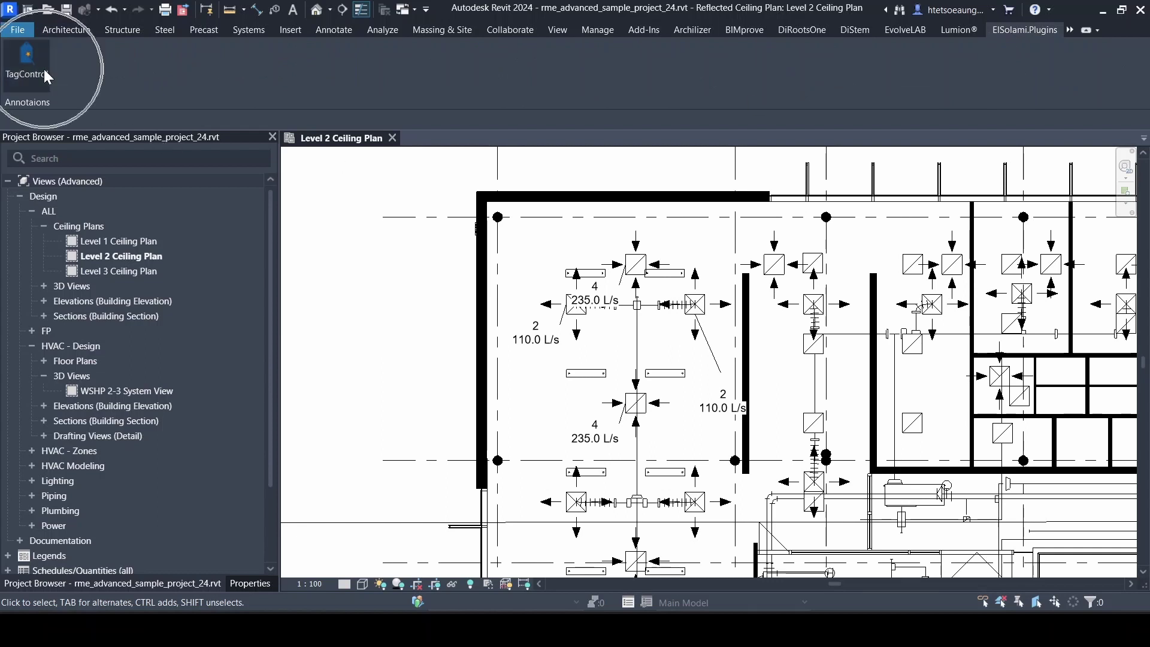
{"action": "left_click", "coordinate": [36, 75]}
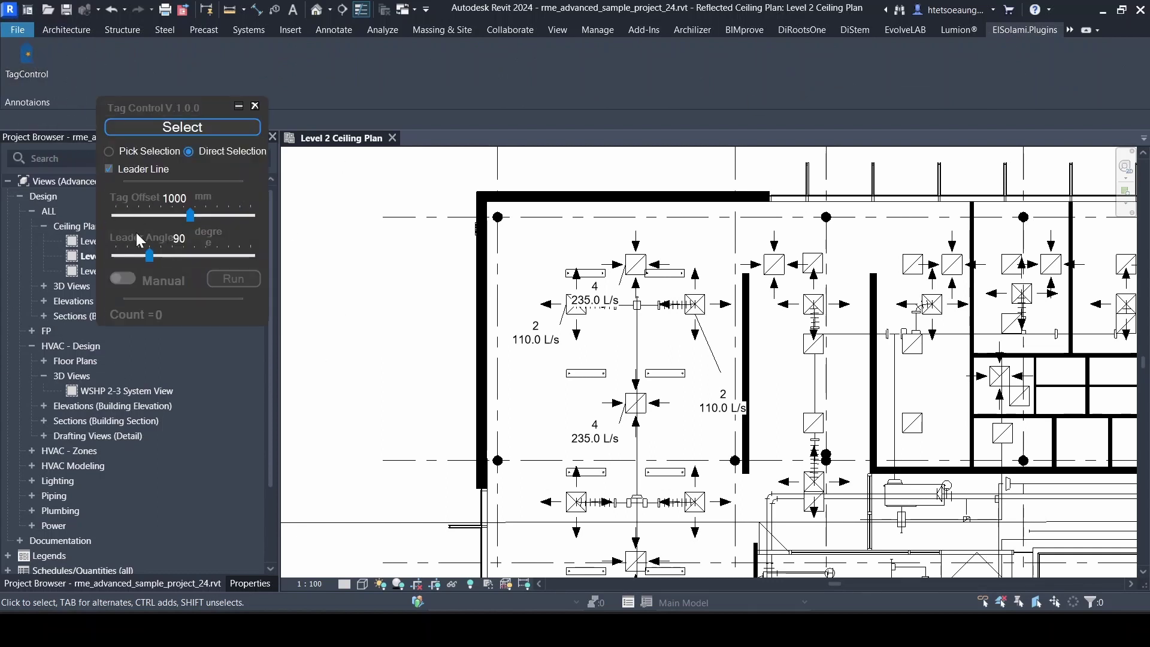
{"action": "left_click_drag", "start_coordinate": [235, 318], "coordinate": [390, 388]}
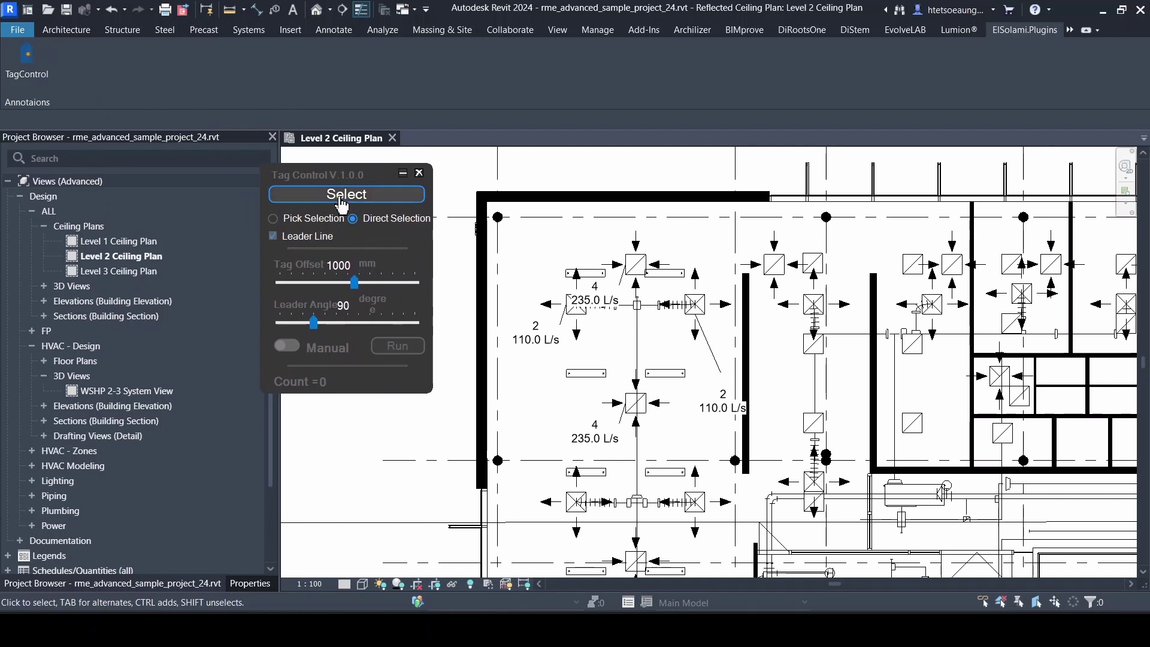
{"action": "left_click", "coordinate": [356, 198]}
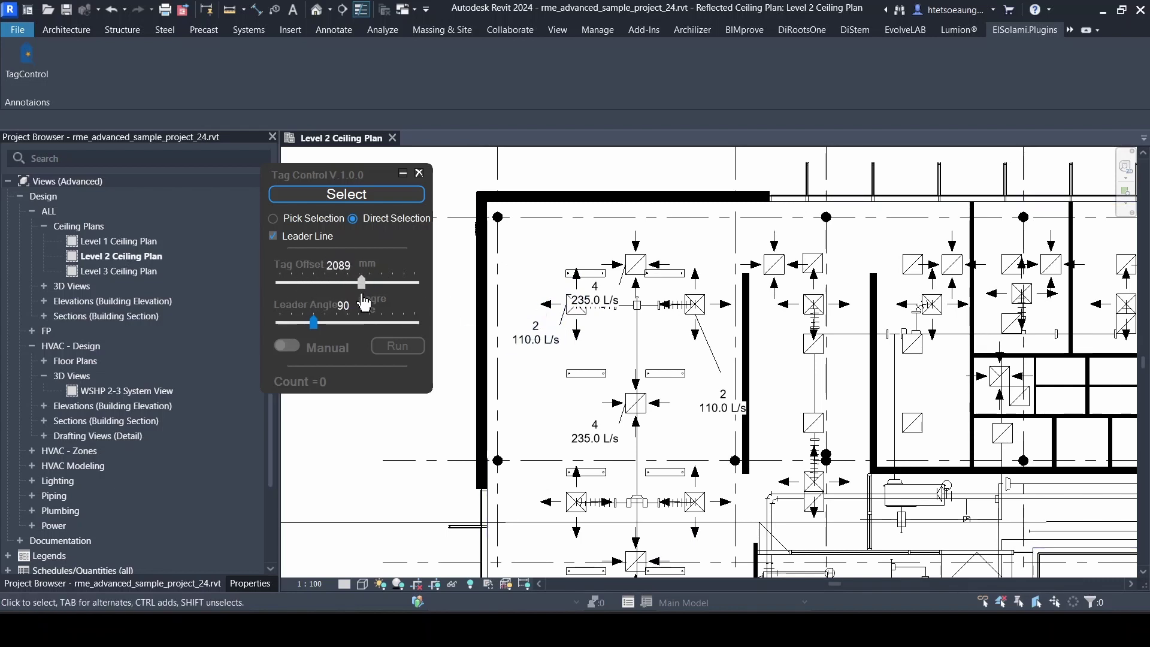
{"action": "left_click_drag", "start_coordinate": [349, 285], "coordinate": [352, 289]}
{"action": "left_click", "coordinate": [350, 171]}
{"action": "left_click", "coordinate": [362, 201]}
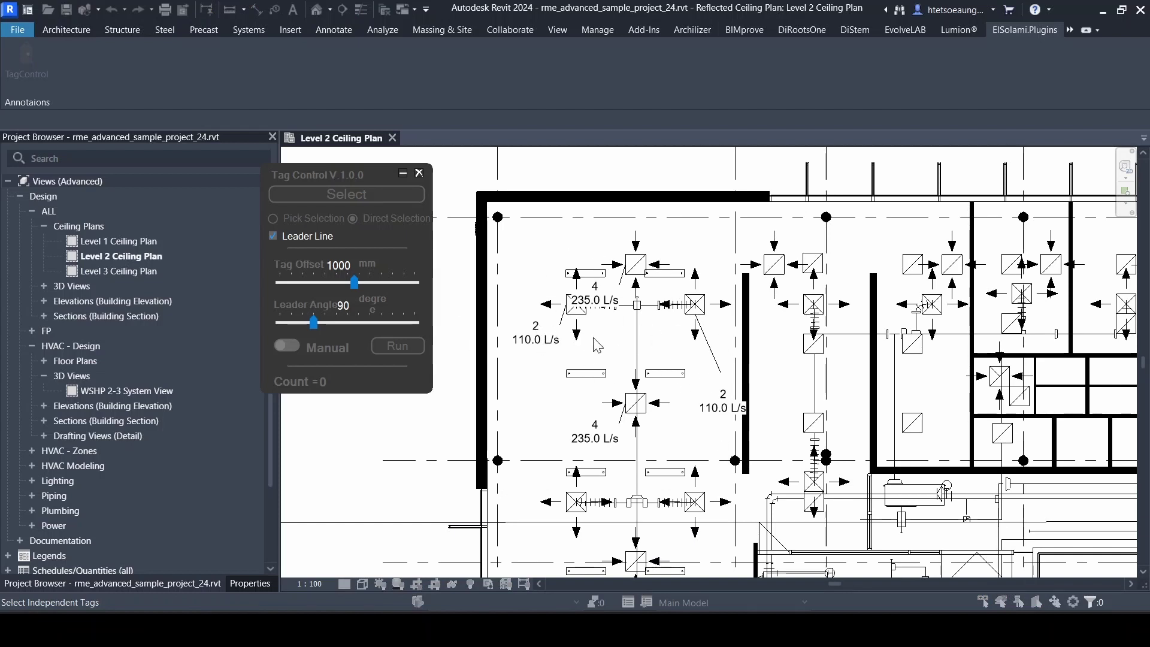
Exit tag picking, select a diffuser and cancel an accidental trim command.
{"action": "key", "text": "Escape"}
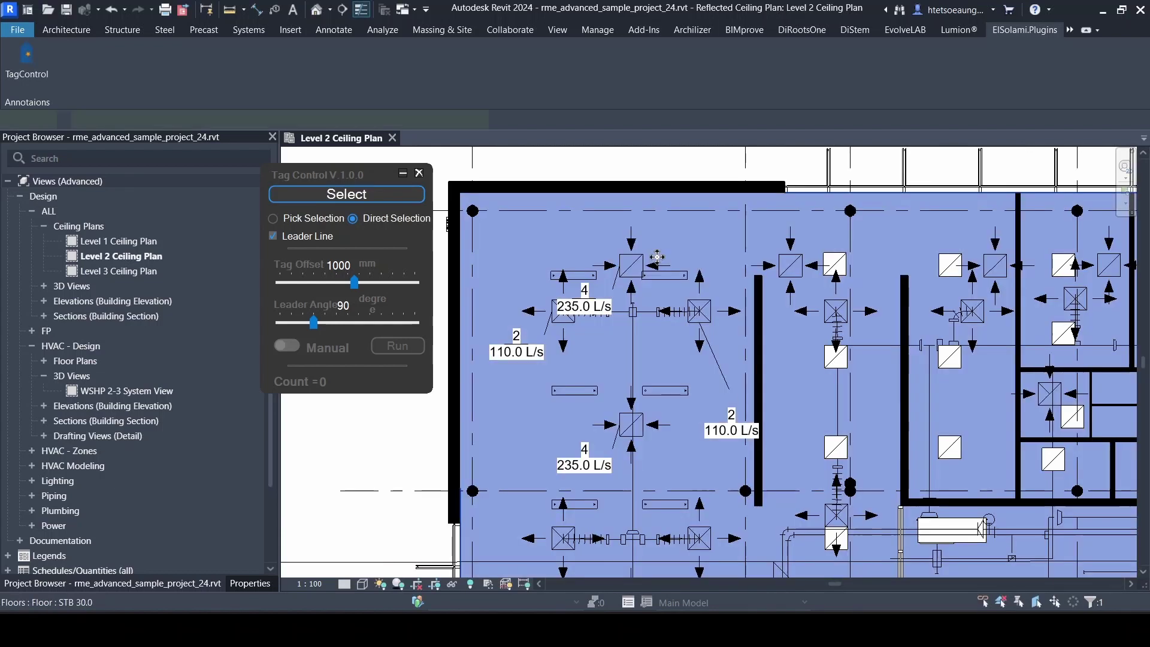
{"action": "scroll", "coordinate": [653, 284], "scroll_direction": "up", "scroll_amount": 2}
{"action": "left_click", "coordinate": [656, 284]}
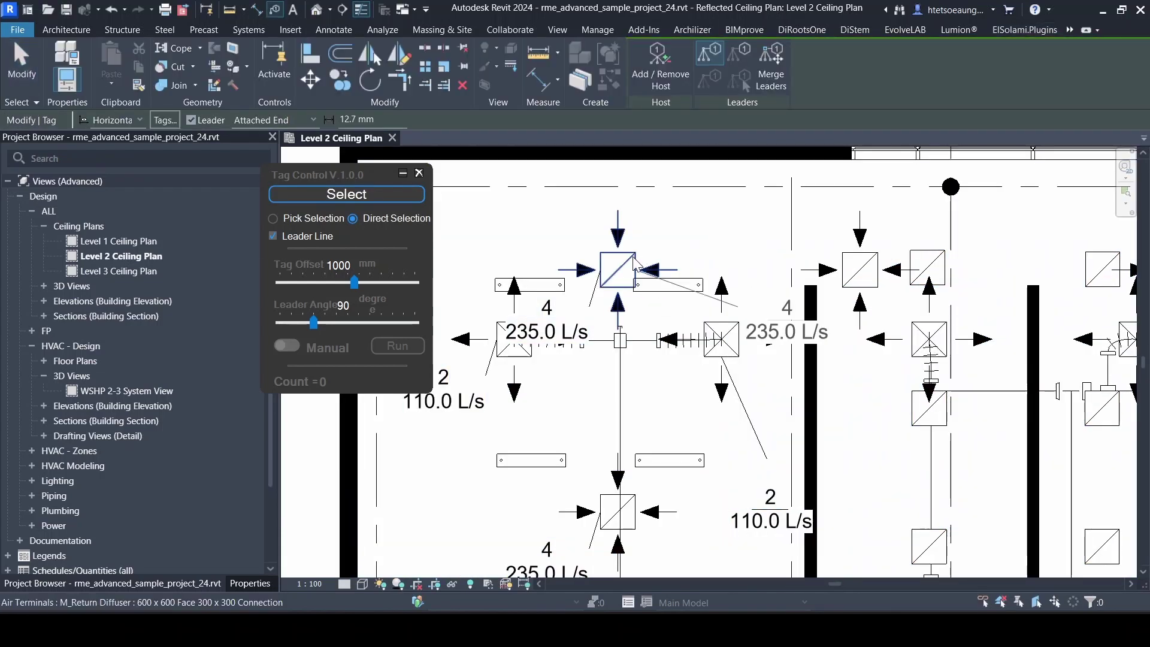
{"action": "scroll", "coordinate": [718, 322], "scroll_direction": "down", "scroll_amount": 4}
{"action": "scroll", "coordinate": [682, 347], "scroll_direction": "up", "scroll_amount": 2}
{"action": "scroll", "coordinate": [664, 378], "scroll_direction": "up", "scroll_amount": 1}
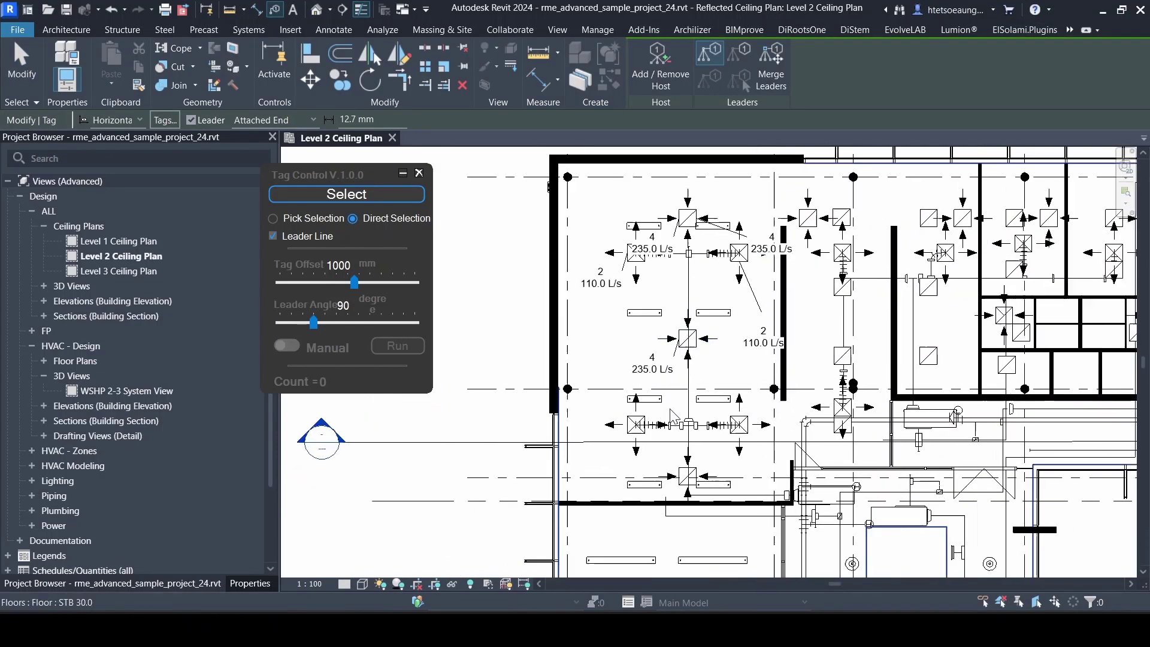
{"action": "scroll", "coordinate": [641, 407], "scroll_direction": "up", "scroll_amount": 2}
{"action": "key", "text": "t"}
{"action": "key", "text": "r"}
{"action": "key", "text": "Escape"}
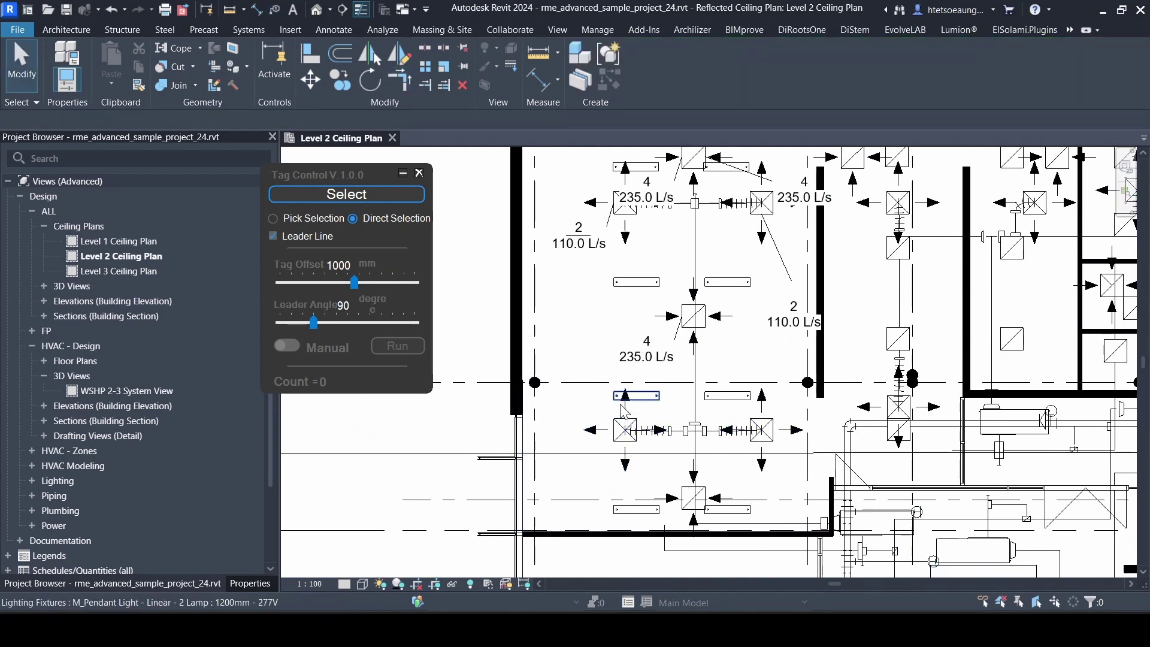
Move the lower-left diffuser's 110.0 L/s flow tag to the diffuser's left.
{"action": "left_click", "coordinate": [621, 448]}
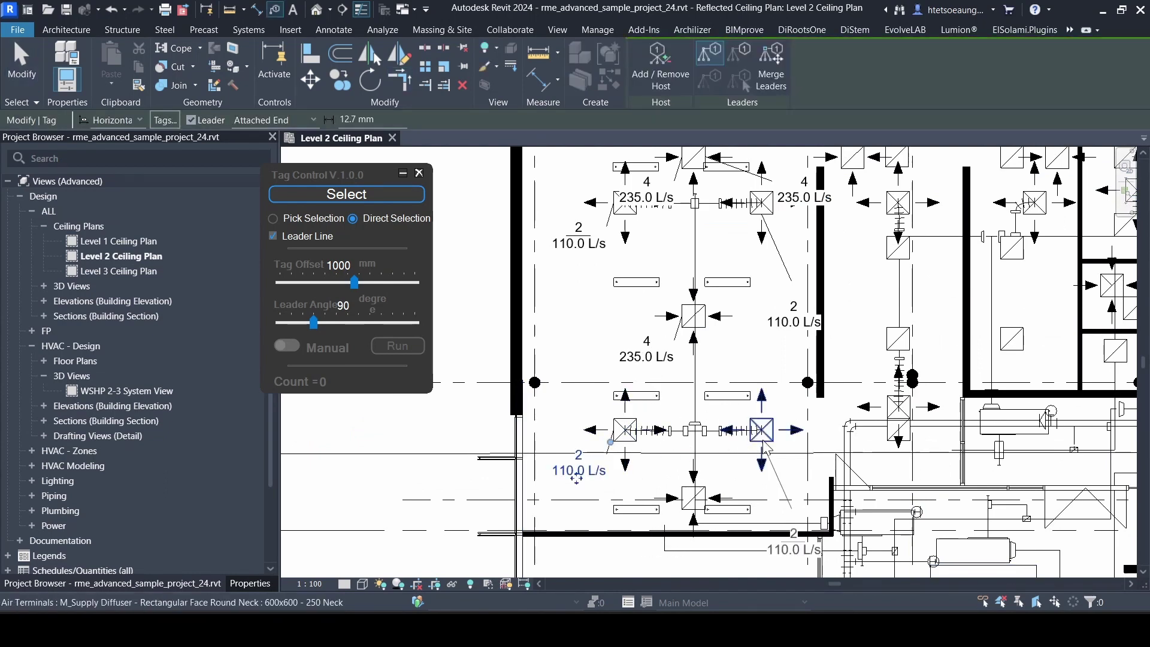
{"action": "left_click", "coordinate": [714, 499]}
{"action": "scroll", "coordinate": [689, 431], "scroll_direction": "down", "scroll_amount": 1}
{"action": "scroll", "coordinate": [659, 335], "scroll_direction": "down", "scroll_amount": 1}
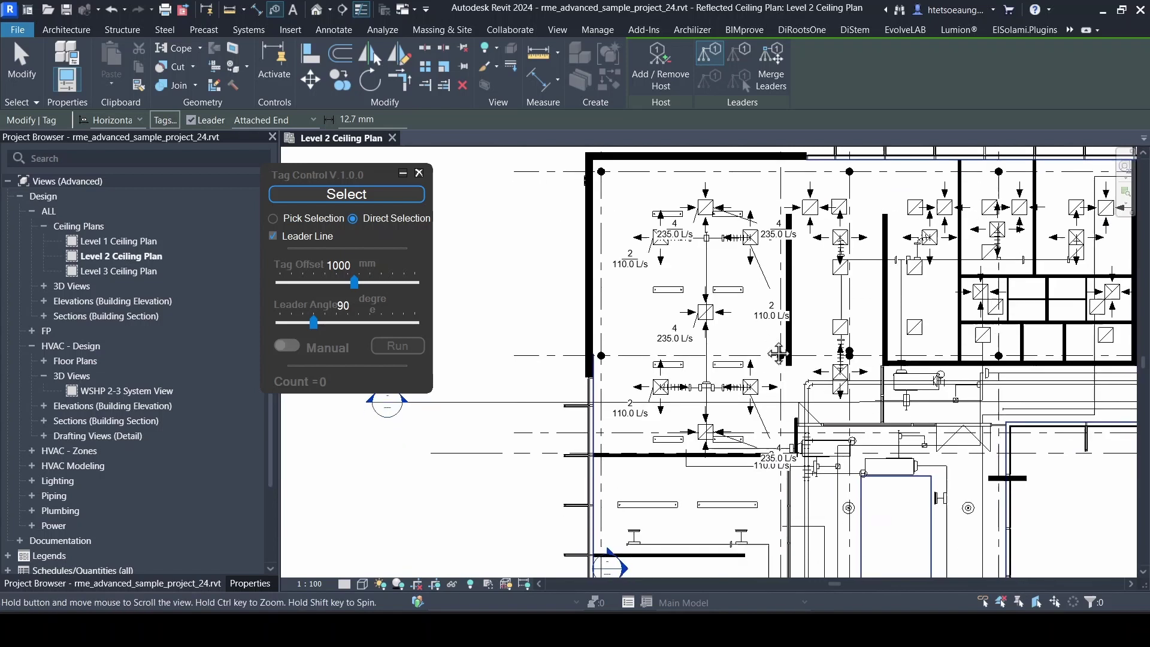
{"action": "scroll", "coordinate": [623, 251], "scroll_direction": "down", "scroll_amount": 1}
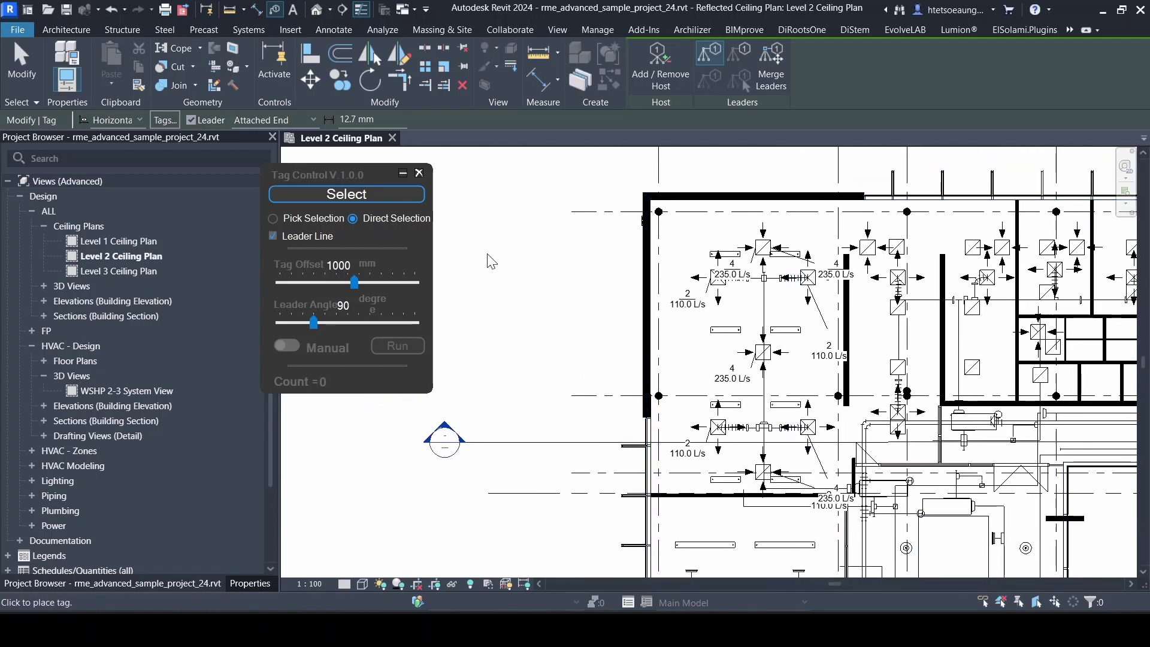
Decline loading a floor tag and close the TagControl tool.
{"action": "left_click", "coordinate": [380, 206]}
{"action": "scroll", "coordinate": [823, 332], "scroll_direction": "up", "scroll_amount": 1}
{"action": "scroll", "coordinate": [832, 353], "scroll_direction": "up", "scroll_amount": 1}
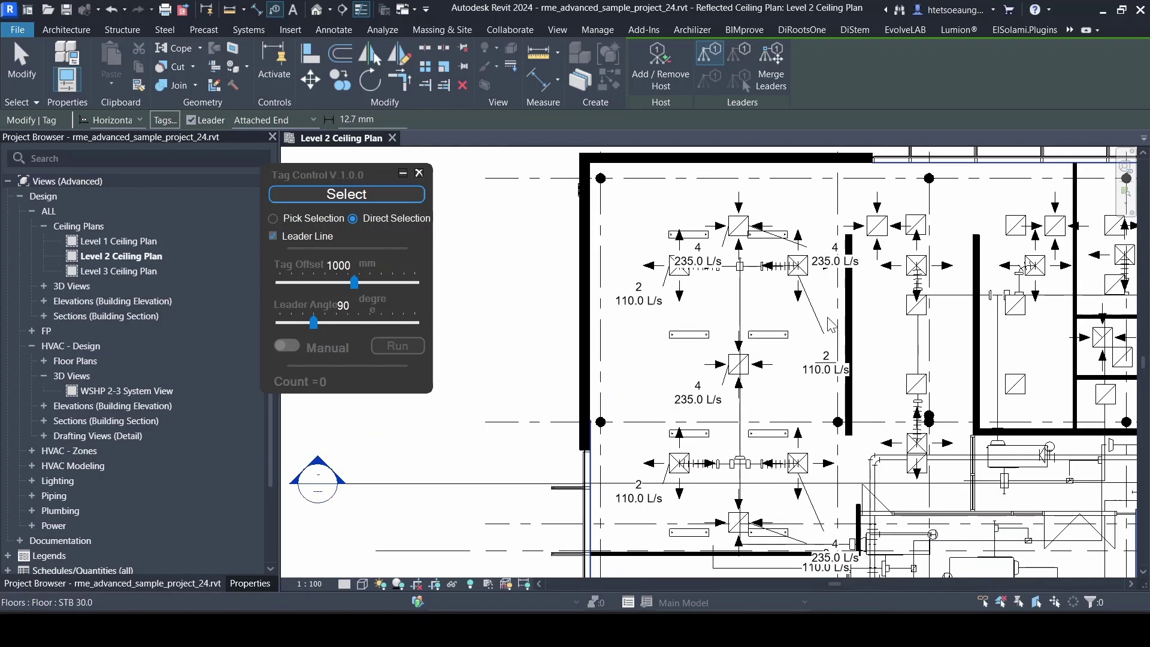
{"action": "left_click", "coordinate": [831, 325]}
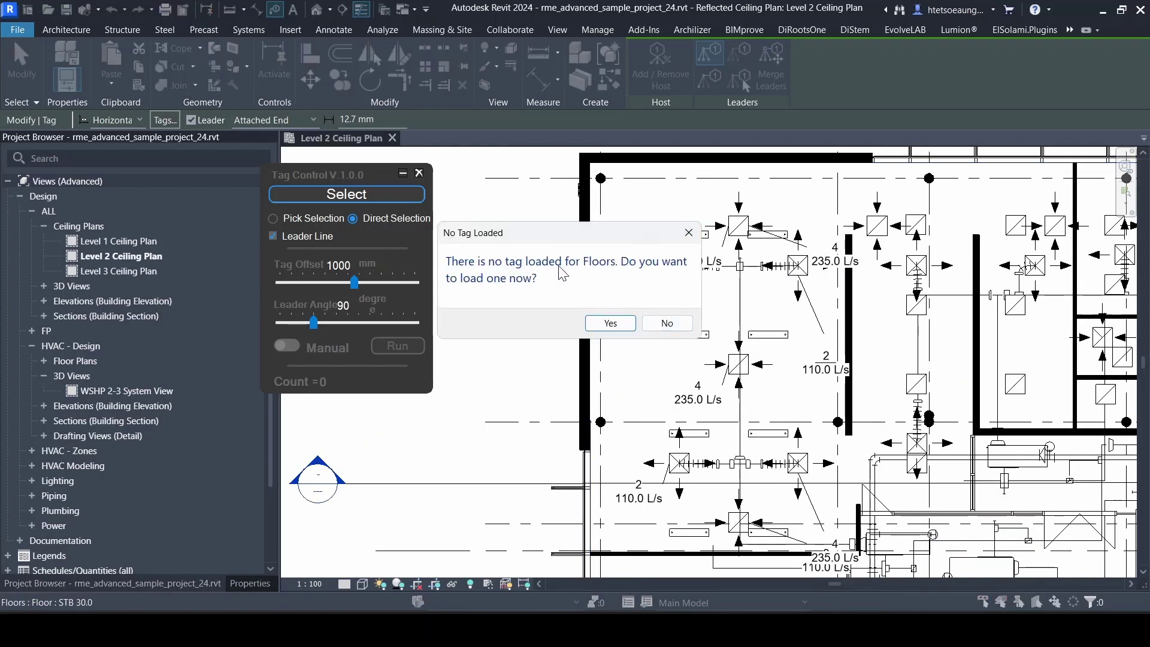
{"action": "left_click", "coordinate": [667, 323]}
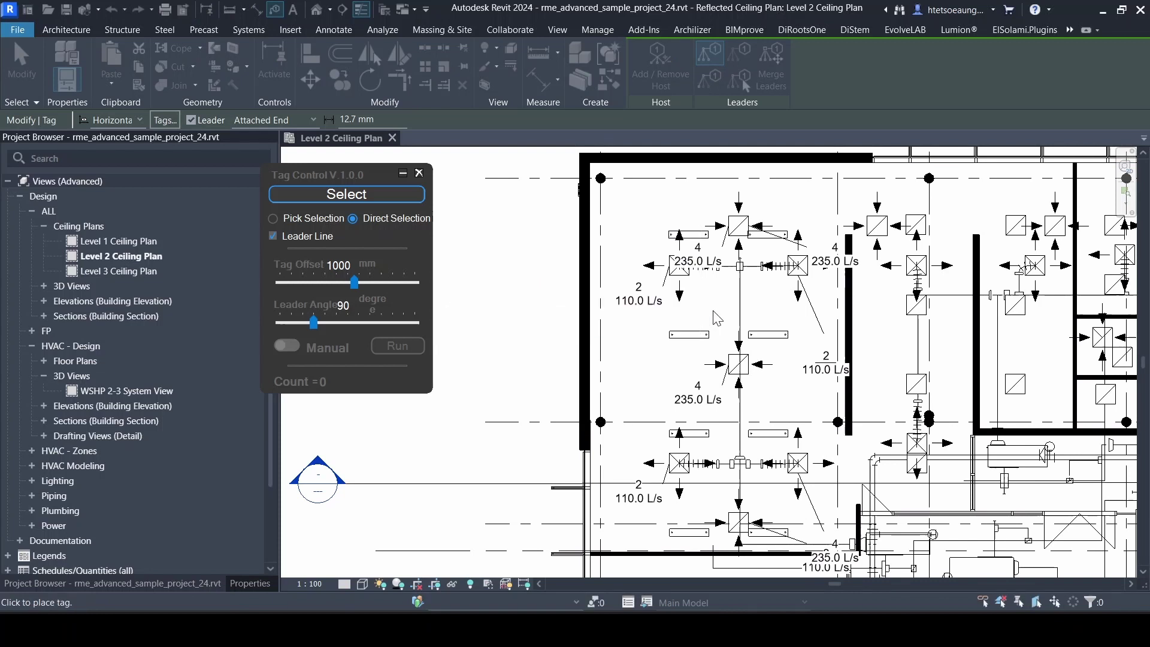
{"action": "left_click", "coordinate": [418, 173]}
{"action": "left_click", "coordinate": [1021, 32]}
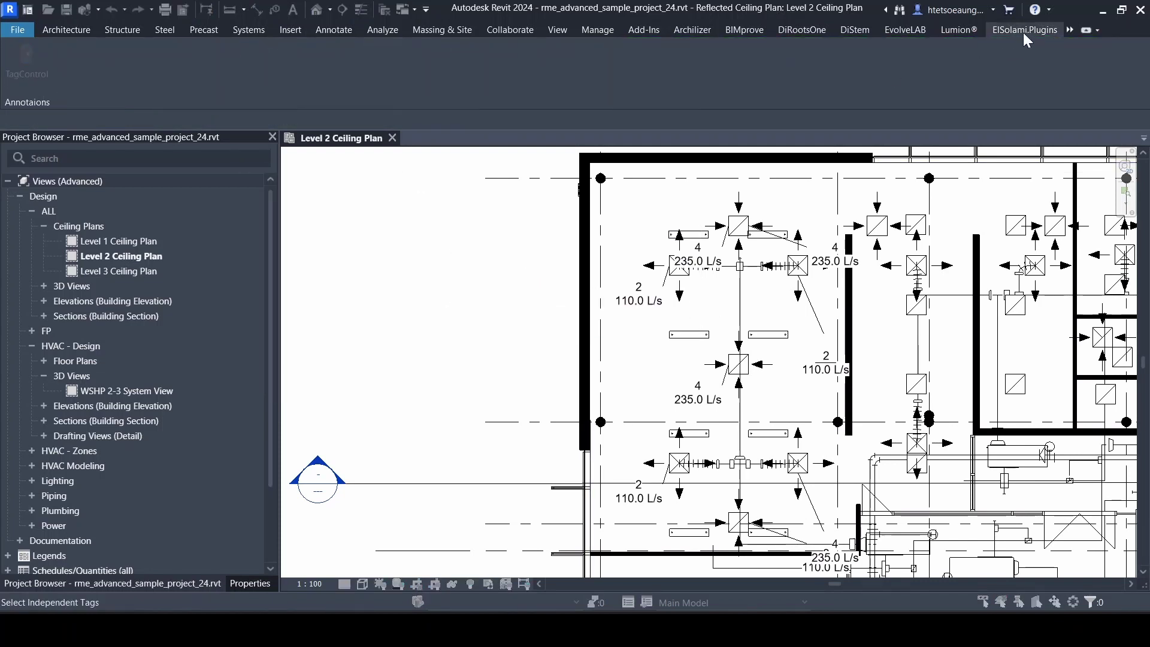
{"action": "key", "text": "Escape"}
{"action": "scroll", "coordinate": [515, 255], "scroll_direction": "down", "scroll_amount": 2}
{"action": "scroll", "coordinate": [515, 254], "scroll_direction": "up", "scroll_amount": 2}
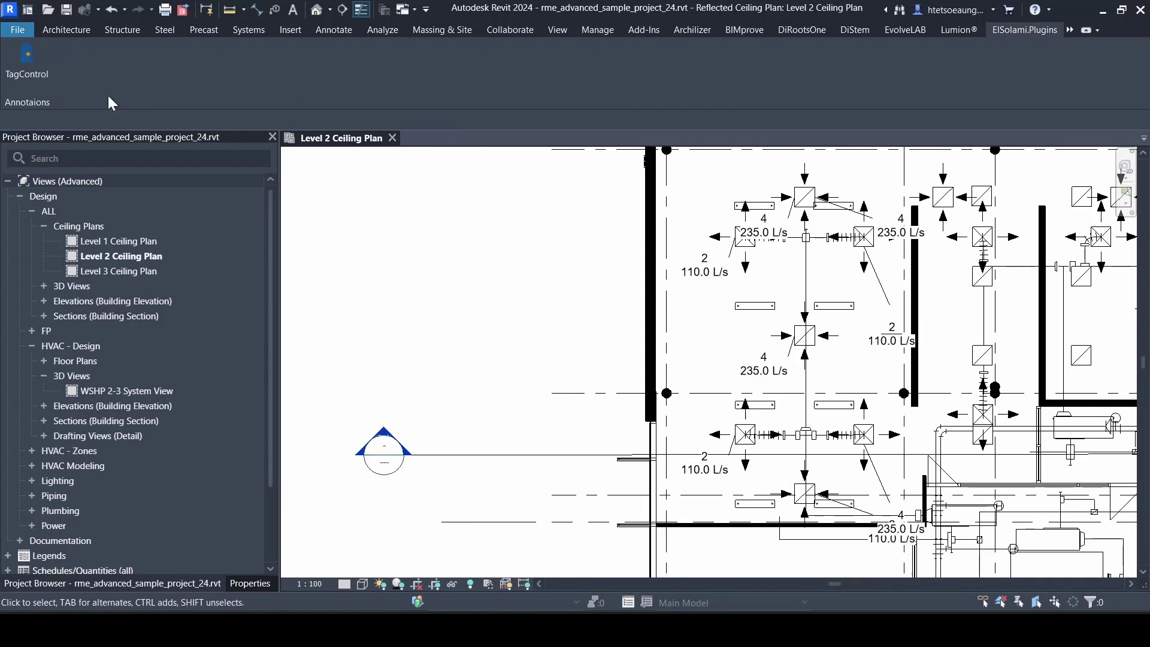
Stack the five left-side diffuser flow tags into a column via TagControl Direct Selection.
{"action": "left_click", "coordinate": [28, 71]}
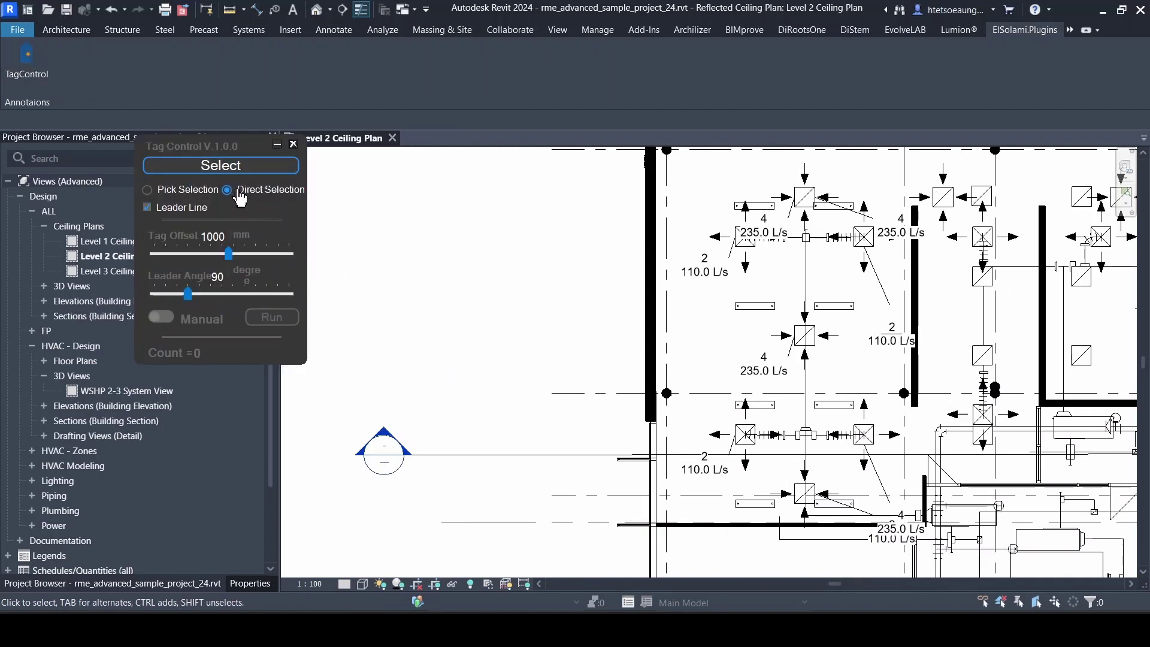
{"action": "left_click", "coordinate": [222, 165]}
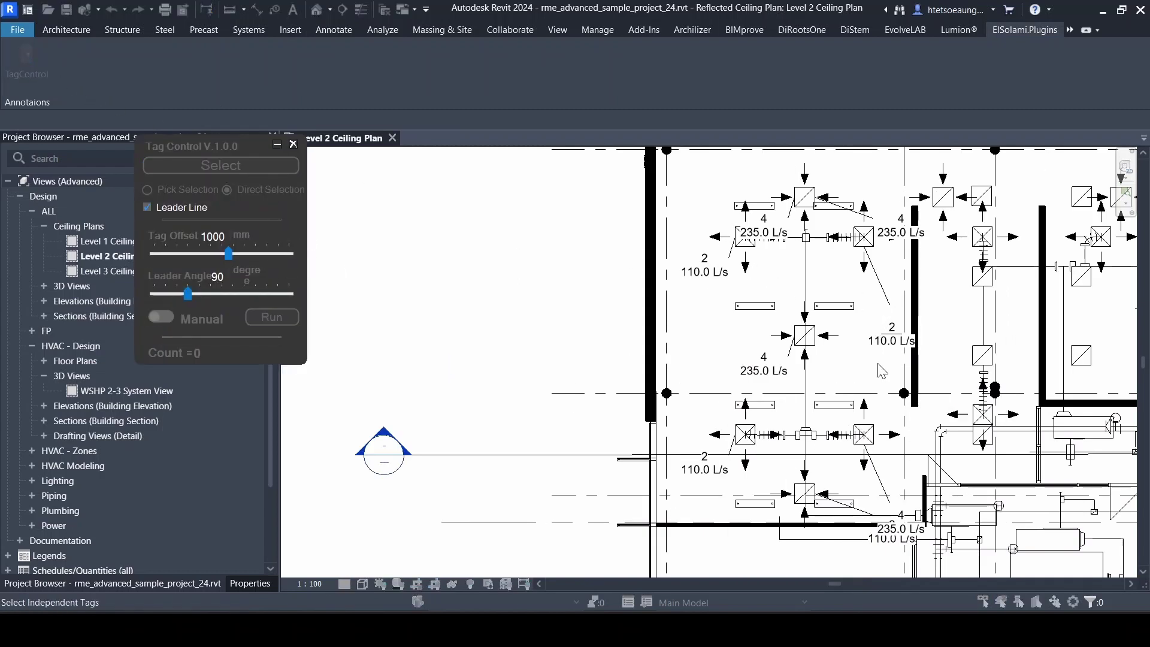
{"action": "left_click_drag", "start_coordinate": [882, 371], "coordinate": [695, 198]}
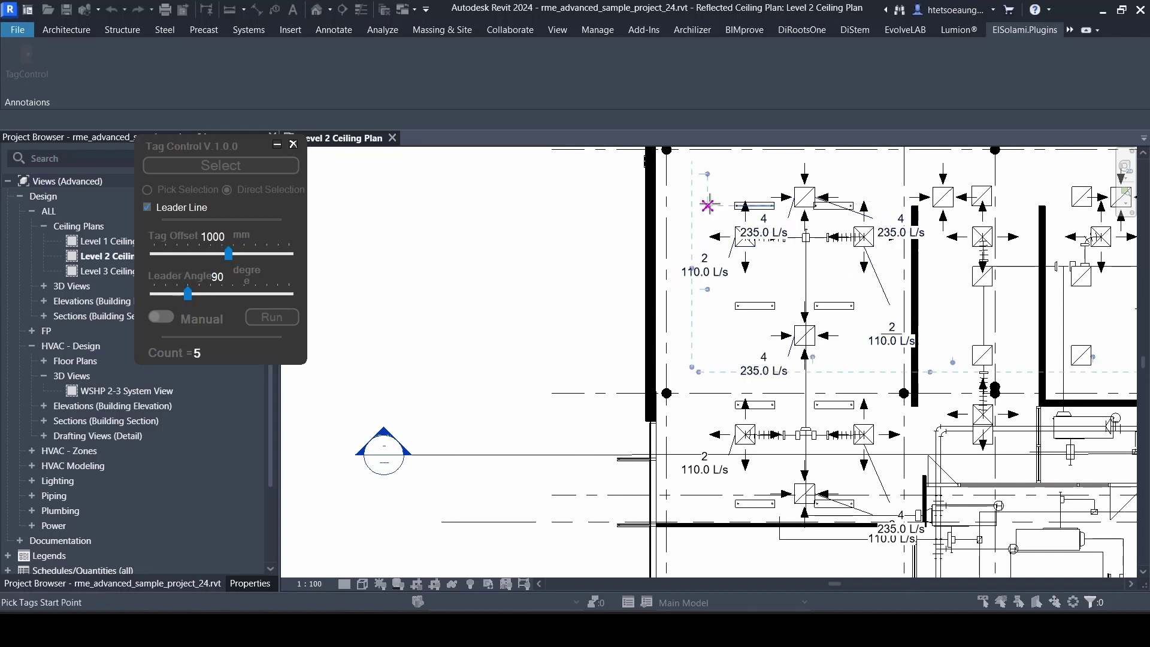
{"action": "middle_click_drag", "start_coordinate": [658, 240], "coordinate": [689, 335]}
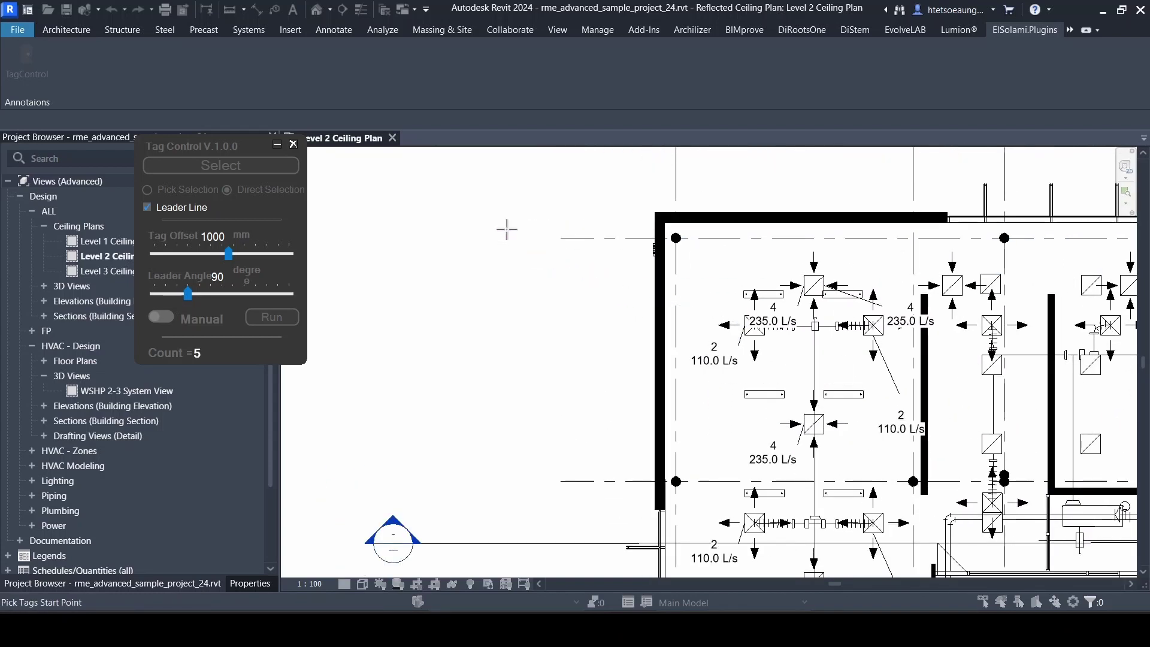
{"action": "left_click", "coordinate": [513, 240]}
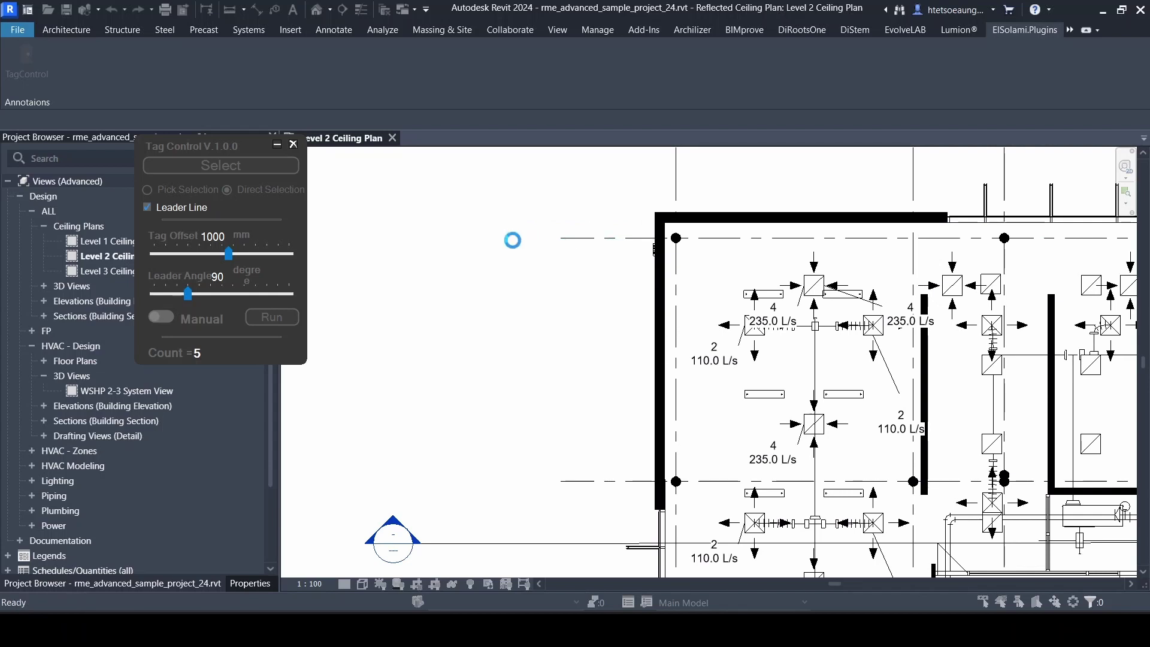
Zoom in and select the top stacked tag to inspect it.
{"action": "scroll", "coordinate": [617, 375], "scroll_direction": "up", "scroll_amount": 1}
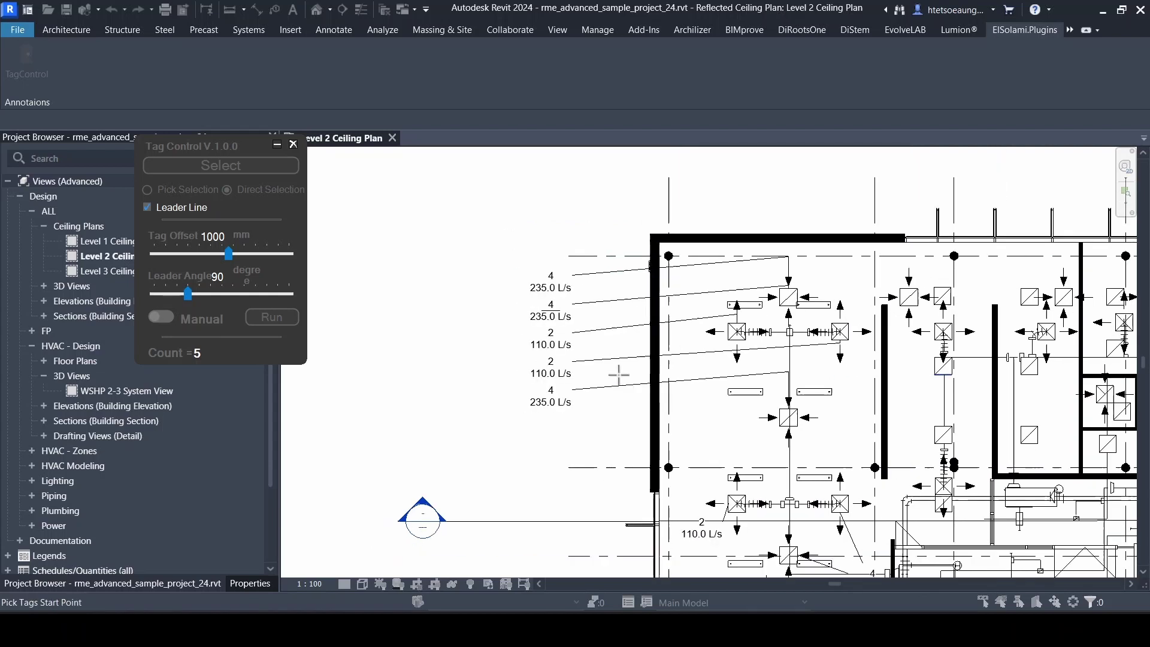
{"action": "scroll", "coordinate": [544, 318], "scroll_direction": "up", "scroll_amount": 1}
{"action": "scroll", "coordinate": [550, 318], "scroll_direction": "up", "scroll_amount": 1}
{"action": "left_click", "coordinate": [550, 318]}
{"action": "scroll", "coordinate": [551, 318], "scroll_direction": "down", "scroll_amount": 1}
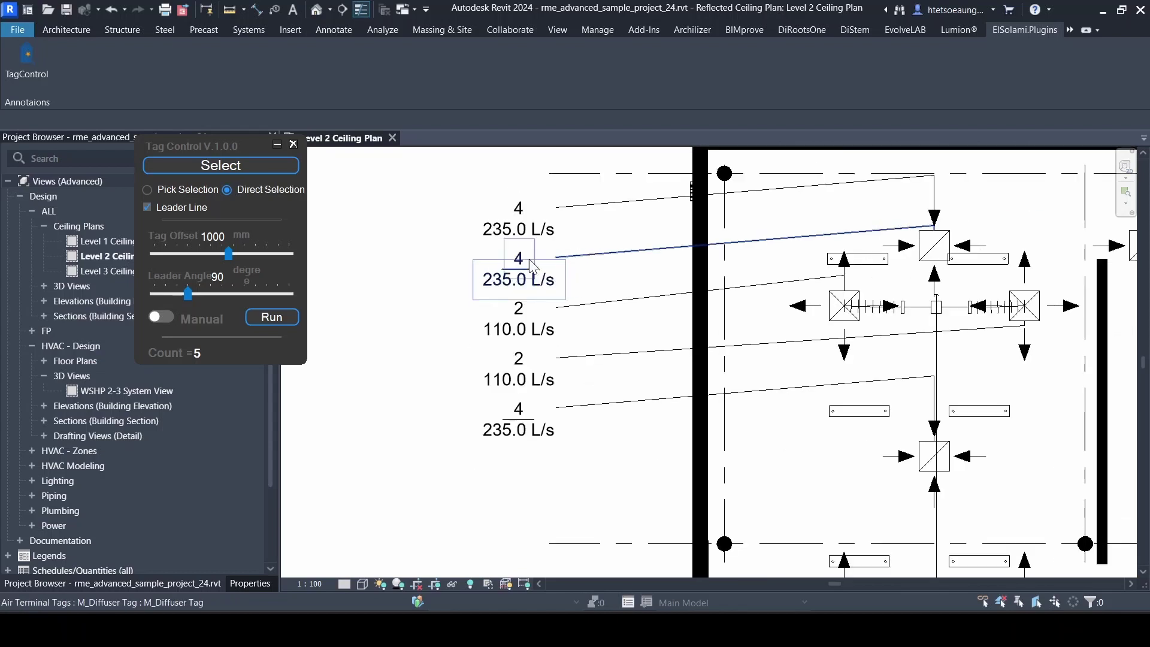
{"action": "left_click", "coordinate": [515, 227]}
{"action": "scroll", "coordinate": [569, 298], "scroll_direction": "up", "scroll_amount": 1}
{"action": "scroll", "coordinate": [569, 298], "scroll_direction": "down", "scroll_amount": 1}
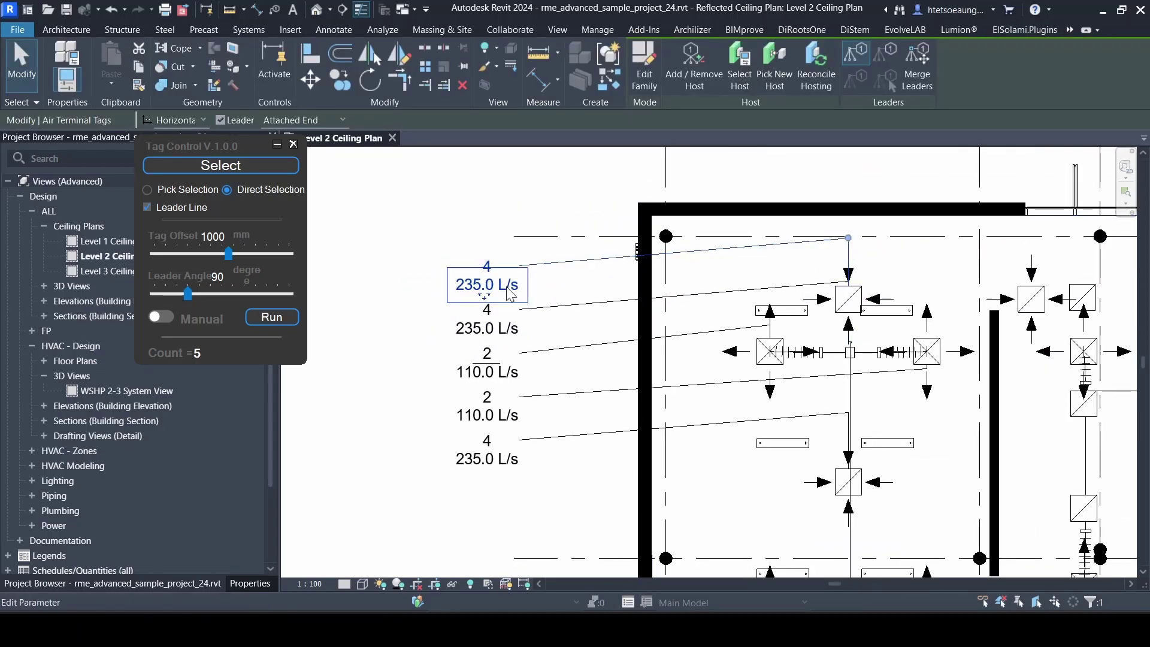
{"action": "scroll", "coordinate": [546, 329], "scroll_direction": "down", "scroll_amount": 1}
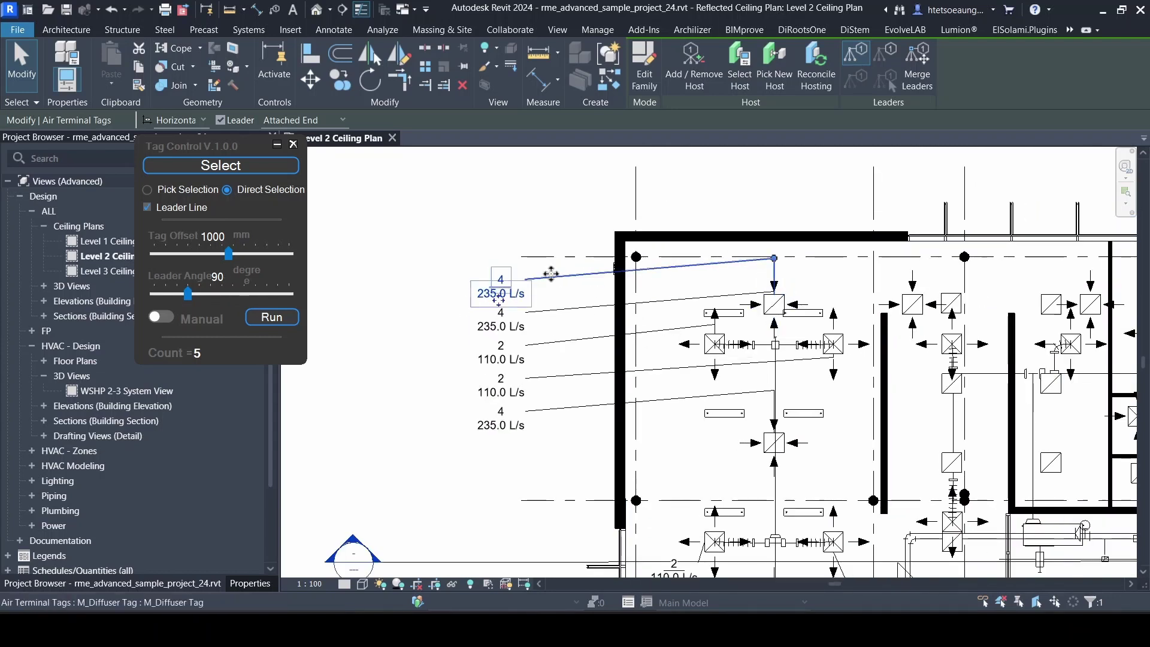
{"action": "scroll", "coordinate": [500, 293], "scroll_direction": "up", "scroll_amount": 2}
{"action": "key", "text": "Escape"}
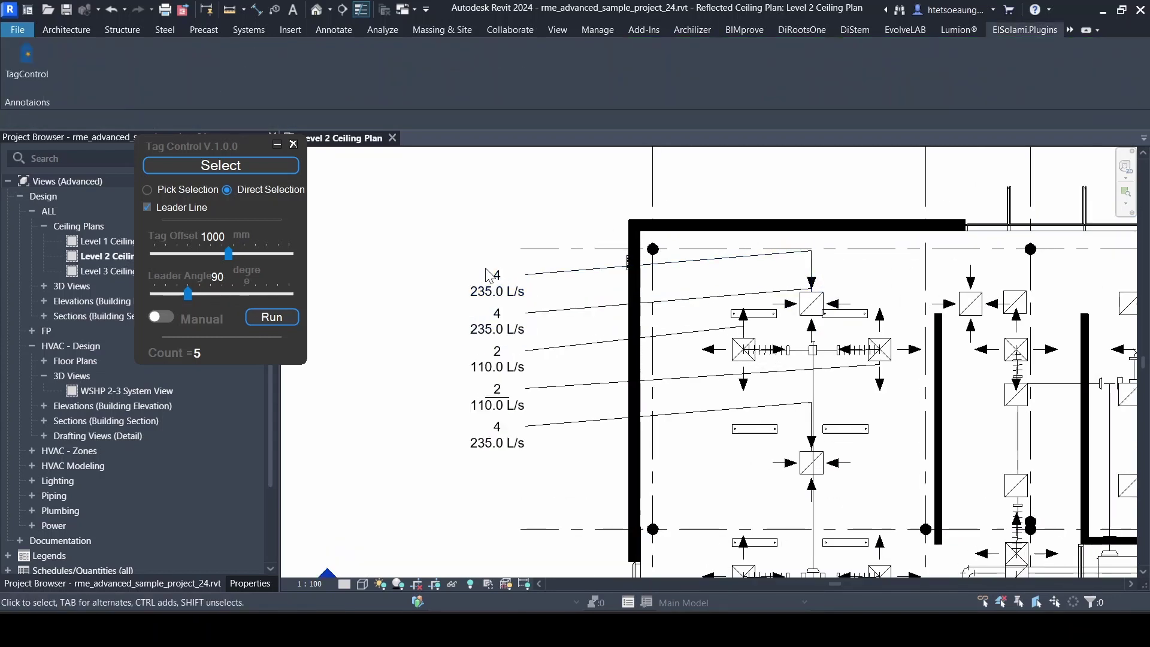
{"action": "left_click", "coordinate": [486, 296]}
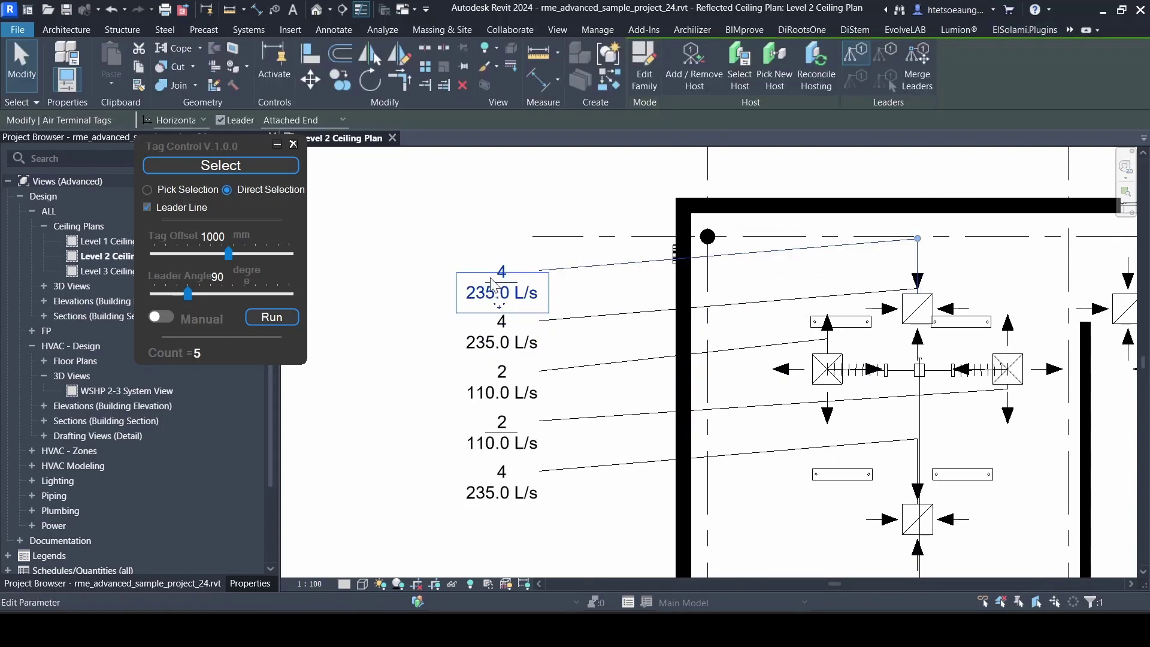
{"action": "key", "text": "Escape"}
{"action": "scroll", "coordinate": [503, 294], "scroll_direction": "up", "scroll_amount": 2}
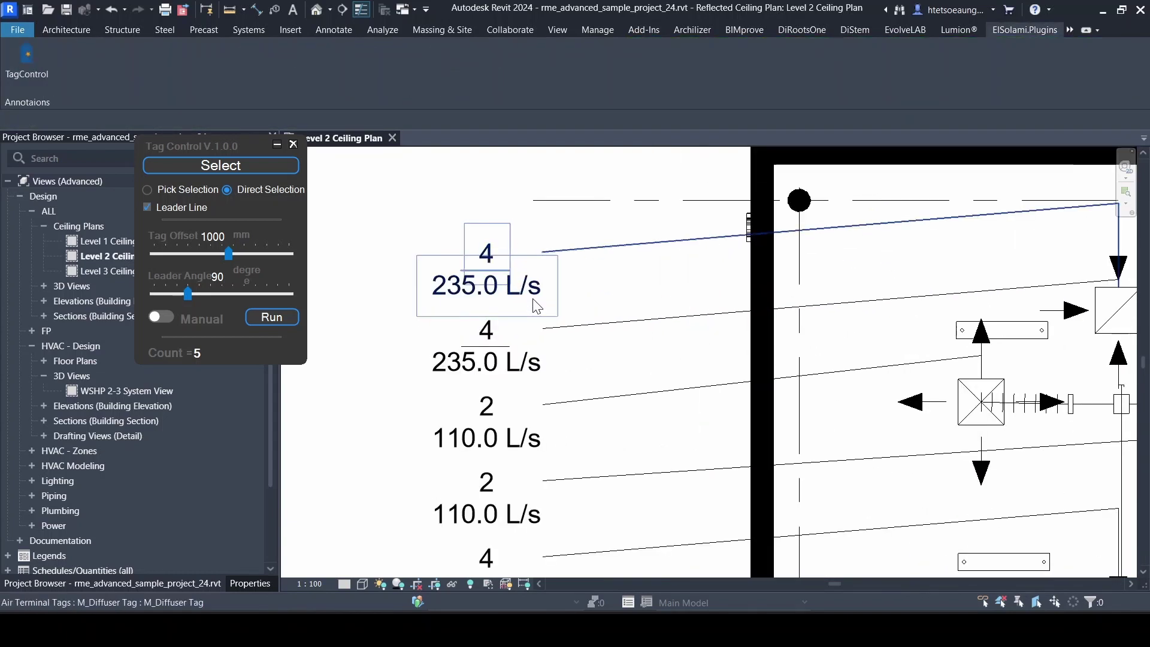
{"action": "left_click", "coordinate": [531, 303]}
Open the diffuser tag family and show Dimensions, Reference Planes and Reference Lines.
{"action": "left_click", "coordinate": [645, 80]}
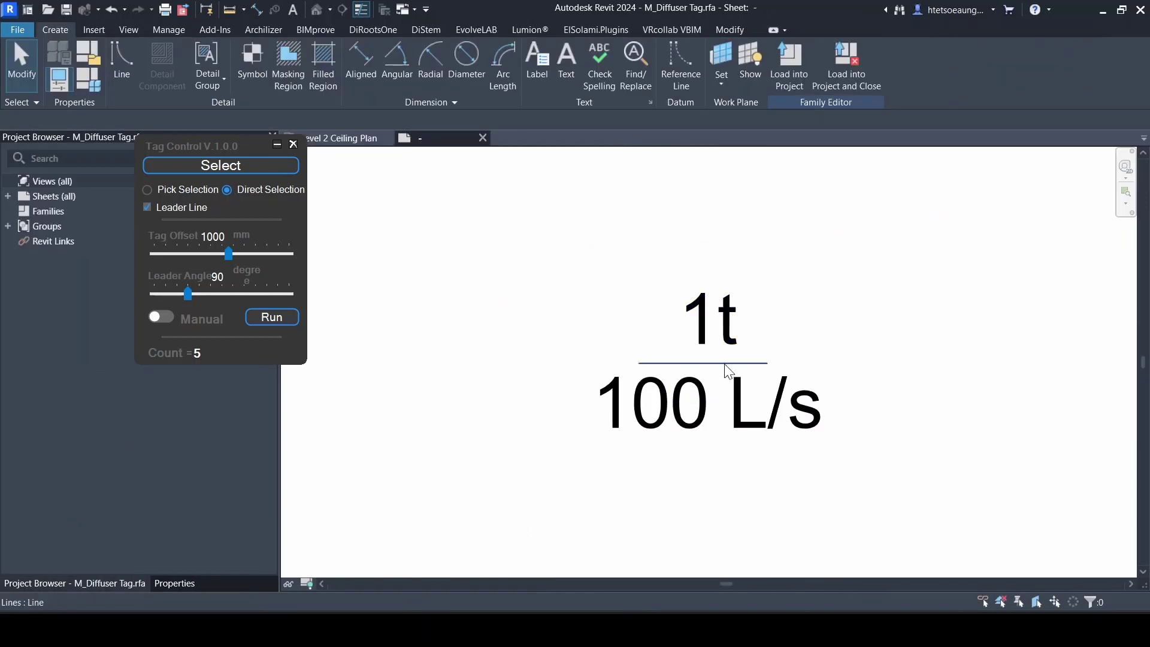
{"action": "scroll", "coordinate": [600, 298], "scroll_direction": "down", "scroll_amount": 1}
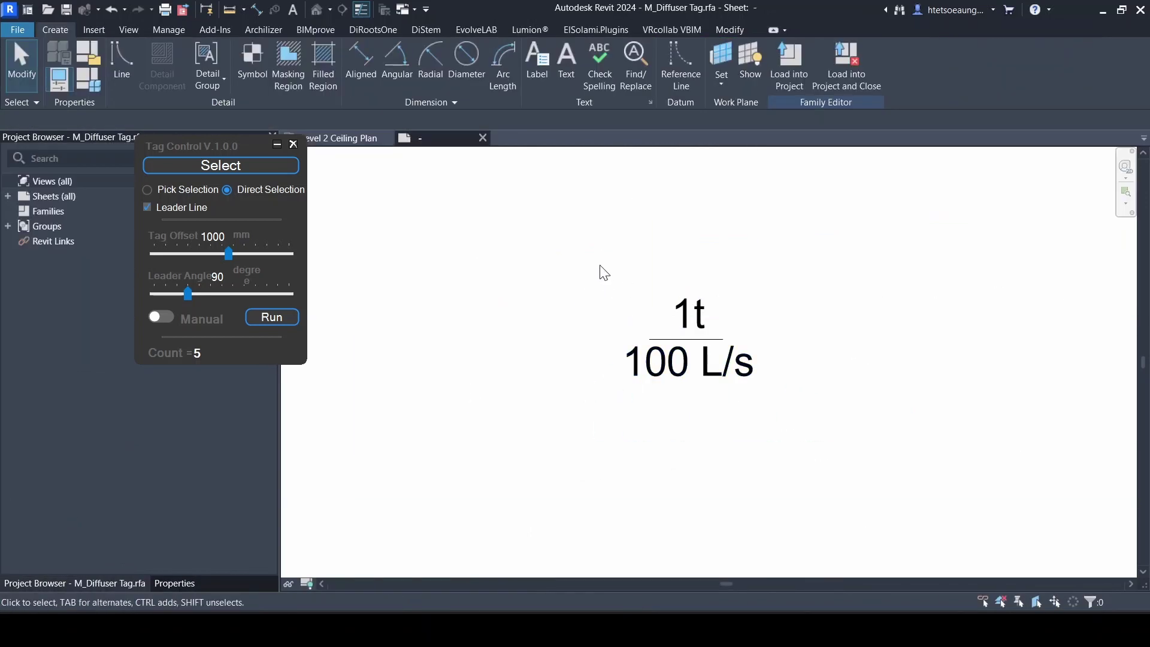
{"action": "key", "text": "v"}
{"action": "key", "text": "v"}
{"action": "key", "text": "Escape"}
{"action": "key", "text": "v"}
{"action": "key", "text": "v"}
{"action": "left_click", "coordinate": [406, 118]}
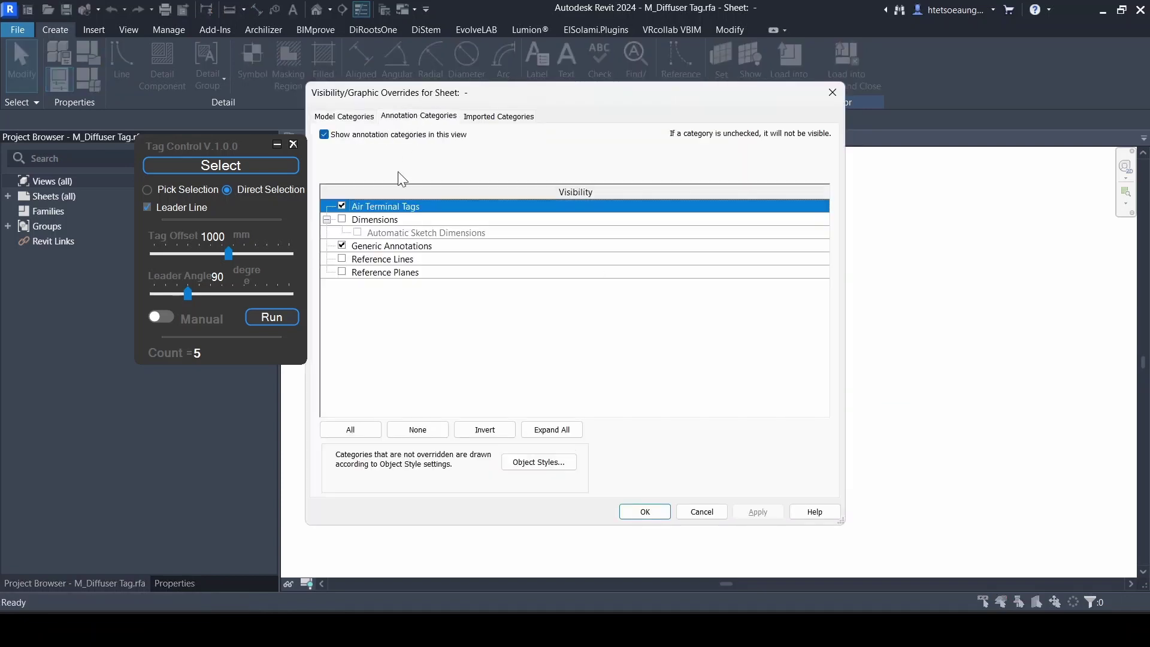
{"action": "left_click", "coordinate": [342, 219]}
{"action": "left_click", "coordinate": [342, 272]}
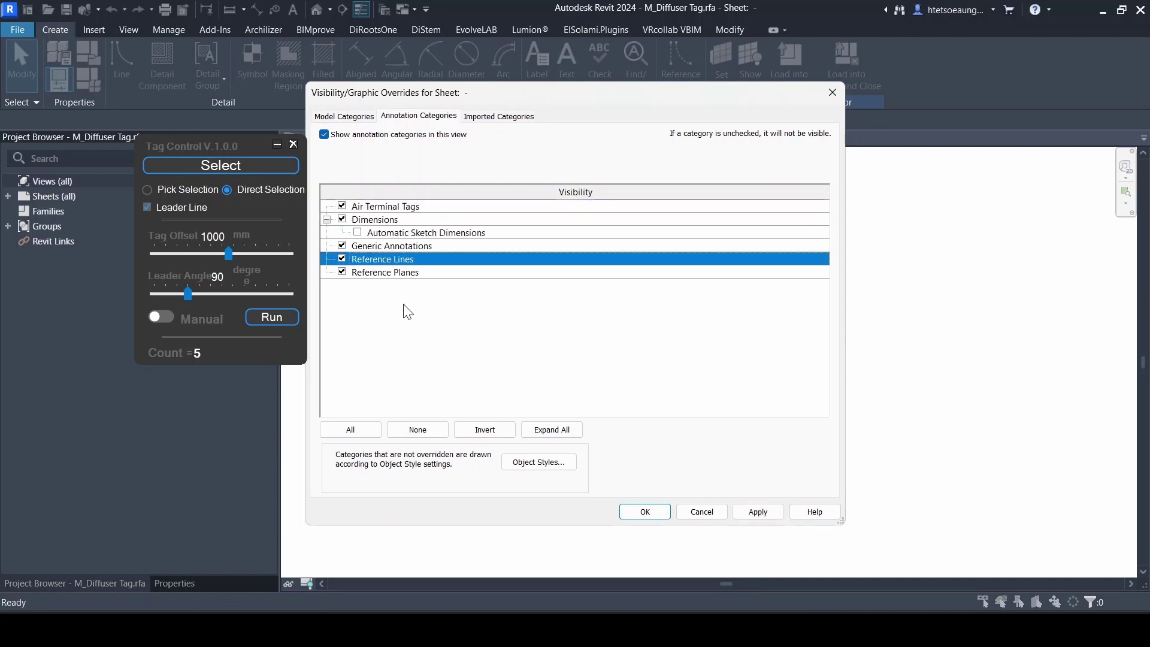
{"action": "left_click", "coordinate": [645, 512]}
Move all parts of the tag label onto the reference-plane intersection.
{"action": "scroll", "coordinate": [583, 311], "scroll_direction": "down", "scroll_amount": 2}
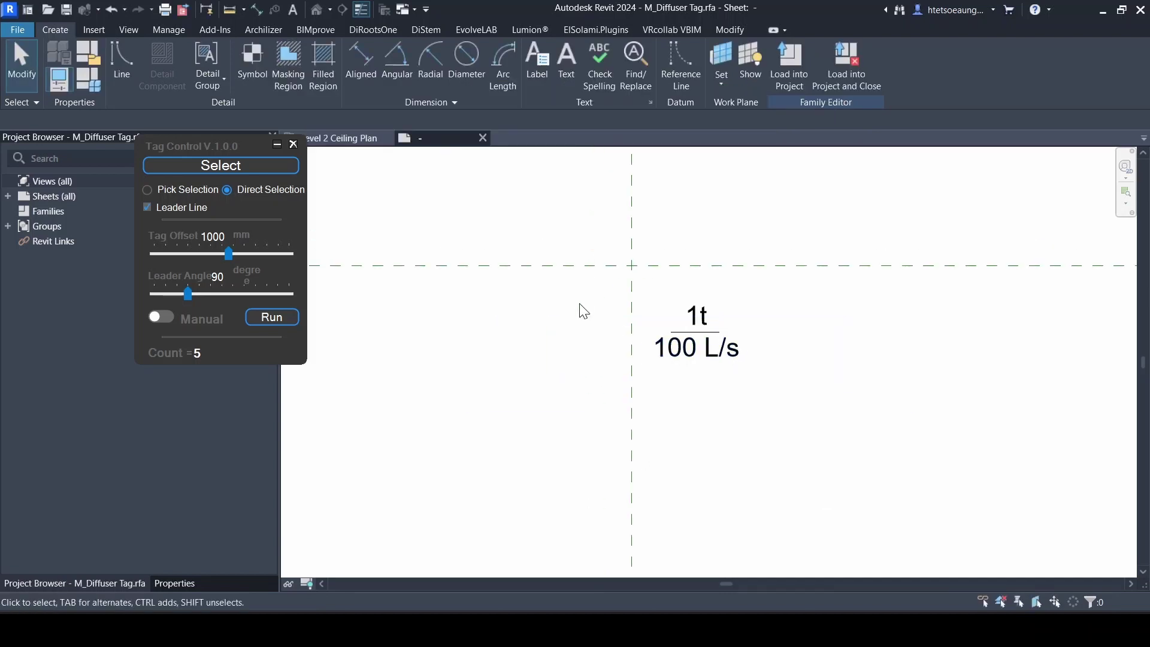
{"action": "scroll", "coordinate": [689, 341], "scroll_direction": "up", "scroll_amount": 1}
{"action": "scroll", "coordinate": [690, 338], "scroll_direction": "up", "scroll_amount": 1}
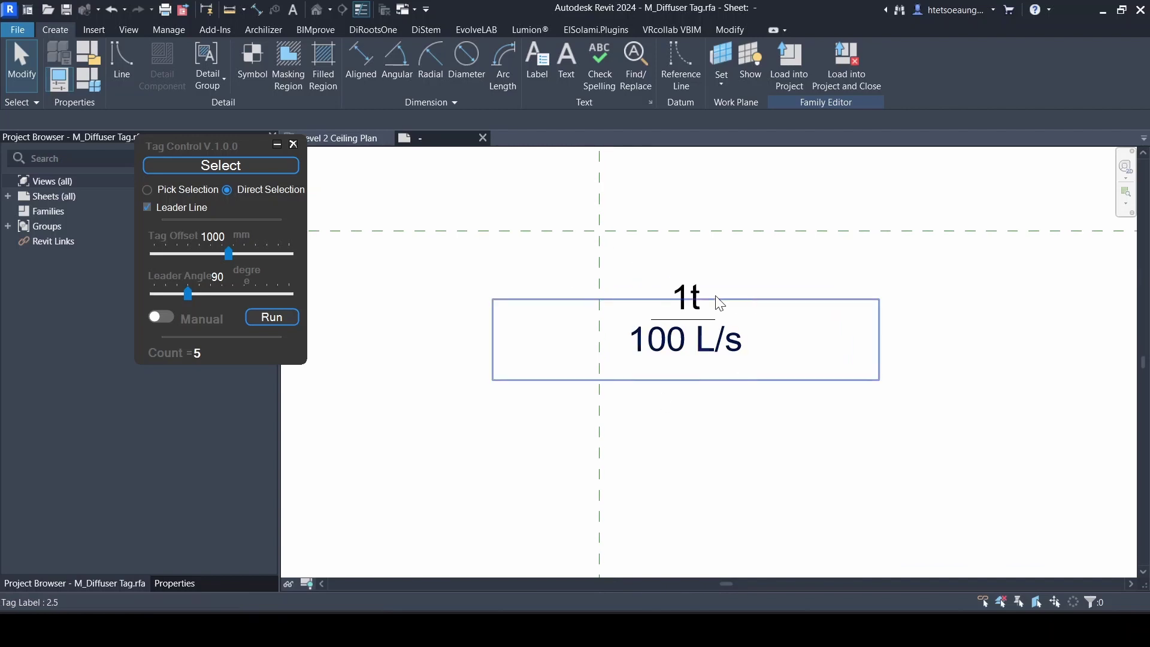
{"action": "scroll", "coordinate": [689, 339], "scroll_direction": "down", "scroll_amount": 1}
{"action": "left_click", "coordinate": [689, 339]}
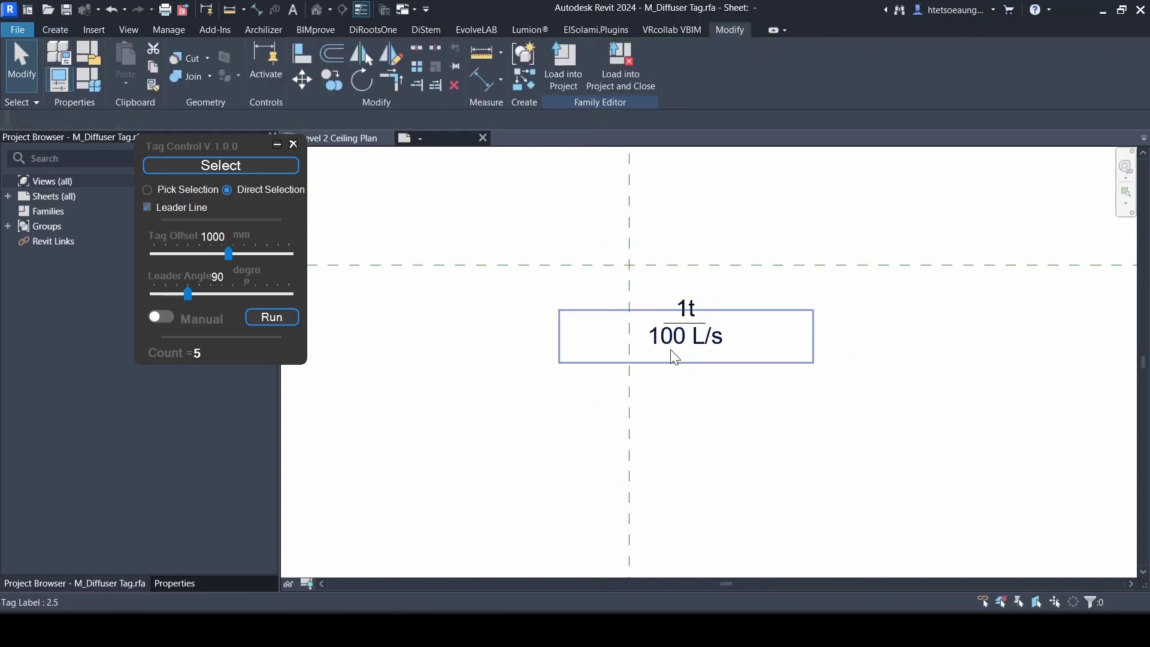
{"action": "scroll", "coordinate": [701, 355], "scroll_direction": "down", "scroll_amount": 1}
{"action": "scroll", "coordinate": [734, 352], "scroll_direction": "up", "scroll_amount": 1}
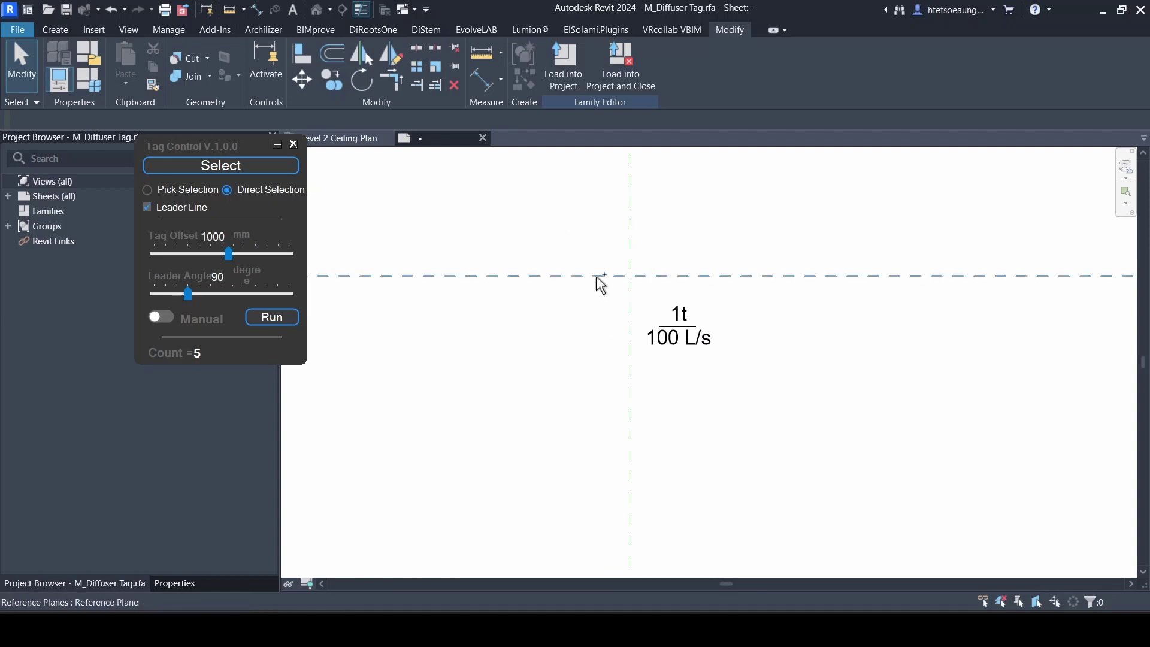
{"action": "scroll", "coordinate": [767, 423], "scroll_direction": "up", "scroll_amount": 1}
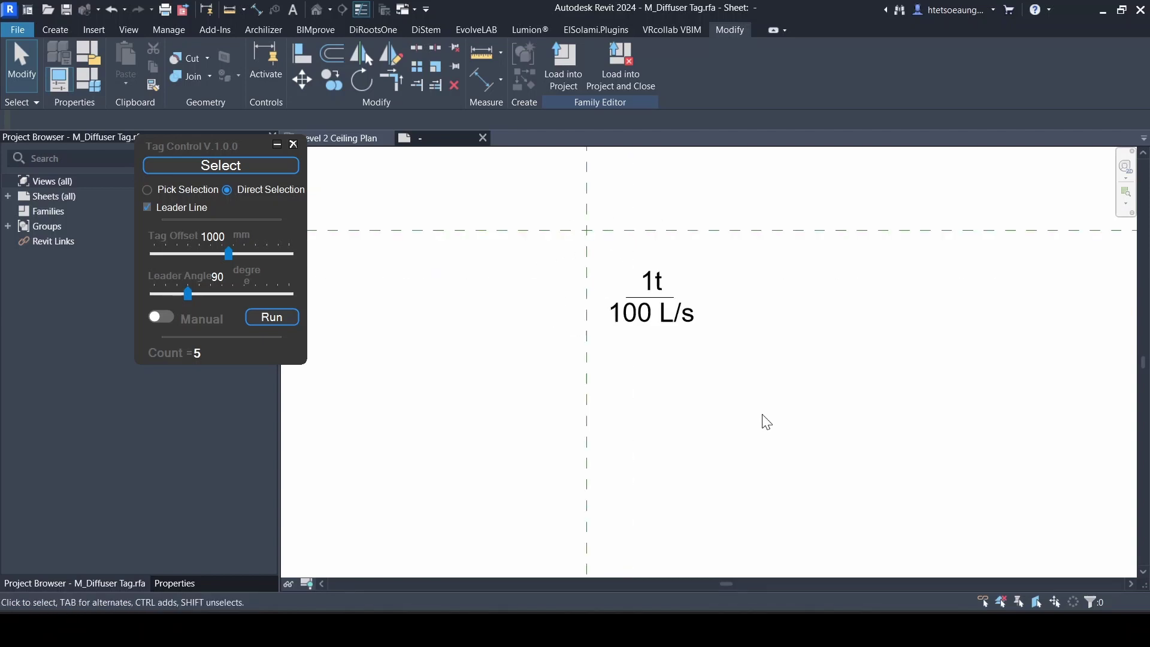
{"action": "left_click_drag", "start_coordinate": [796, 389], "coordinate": [624, 253]}
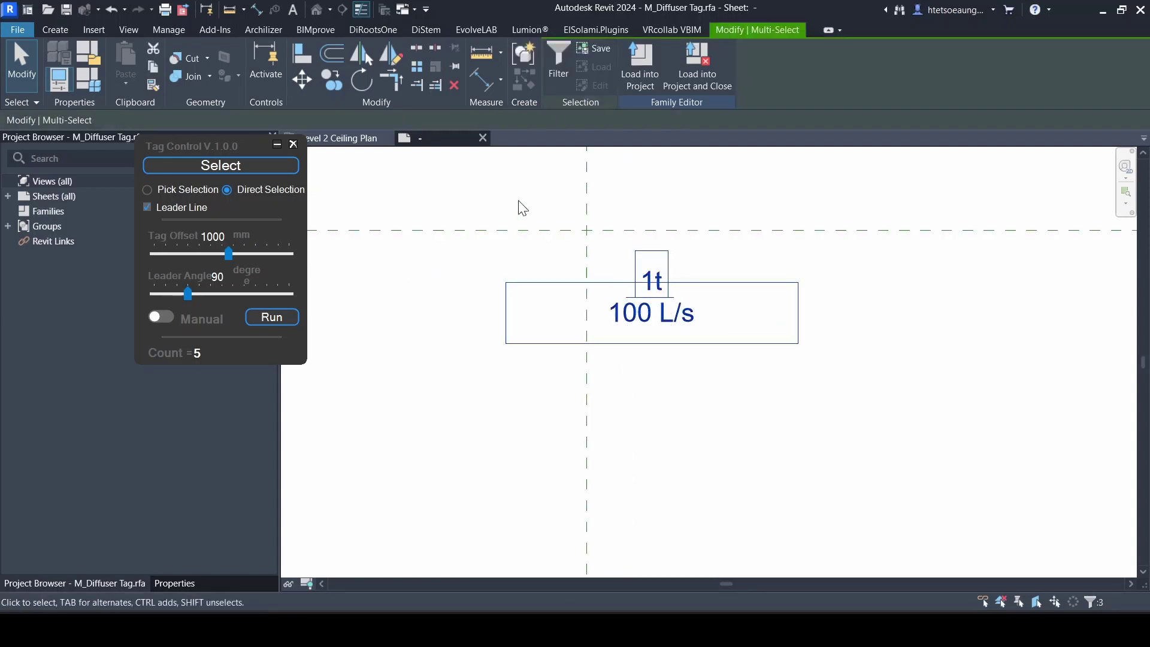
{"action": "left_click", "coordinate": [302, 90]}
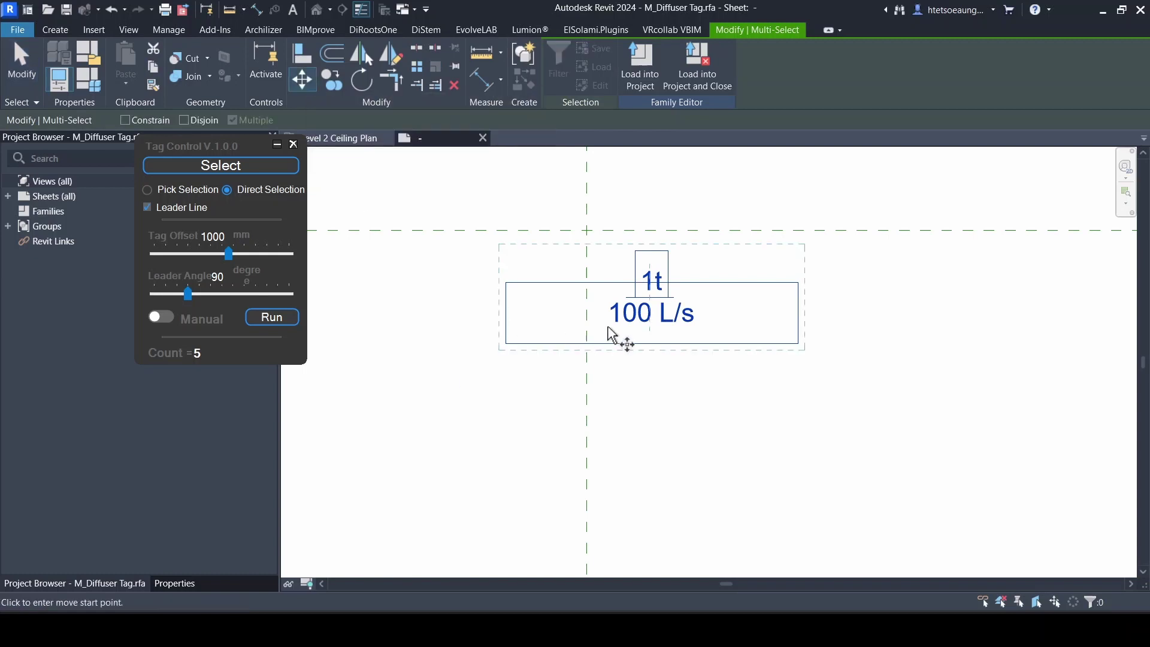
{"action": "left_click", "coordinate": [674, 298]}
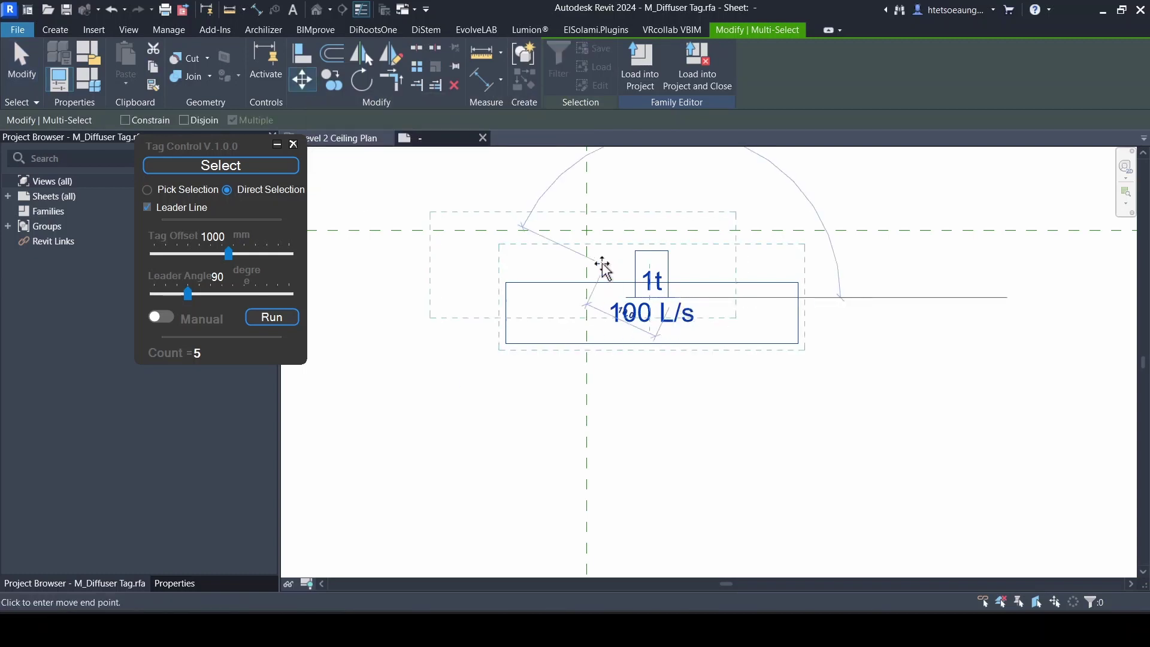
{"action": "left_click", "coordinate": [586, 230]}
{"action": "middle_click_drag", "start_coordinate": [590, 264], "coordinate": [672, 353]}
{"action": "scroll", "coordinate": [672, 354], "scroll_direction": "up", "scroll_amount": 2}
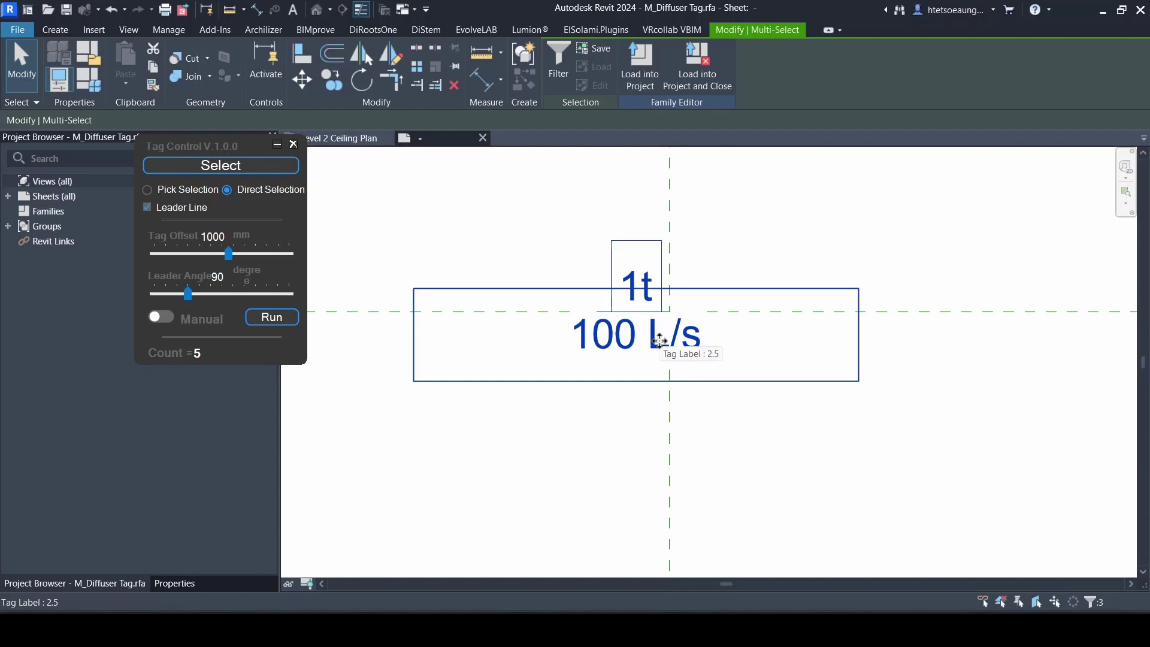
Nudge the 1t / 100 L/s label two steps left, then deselect and check its position.
{"action": "key", "text": "Left"}
{"action": "key", "text": "Left"}
{"action": "key", "text": "Left"}
{"action": "key", "text": "Left"}
{"action": "key", "text": "Left"}
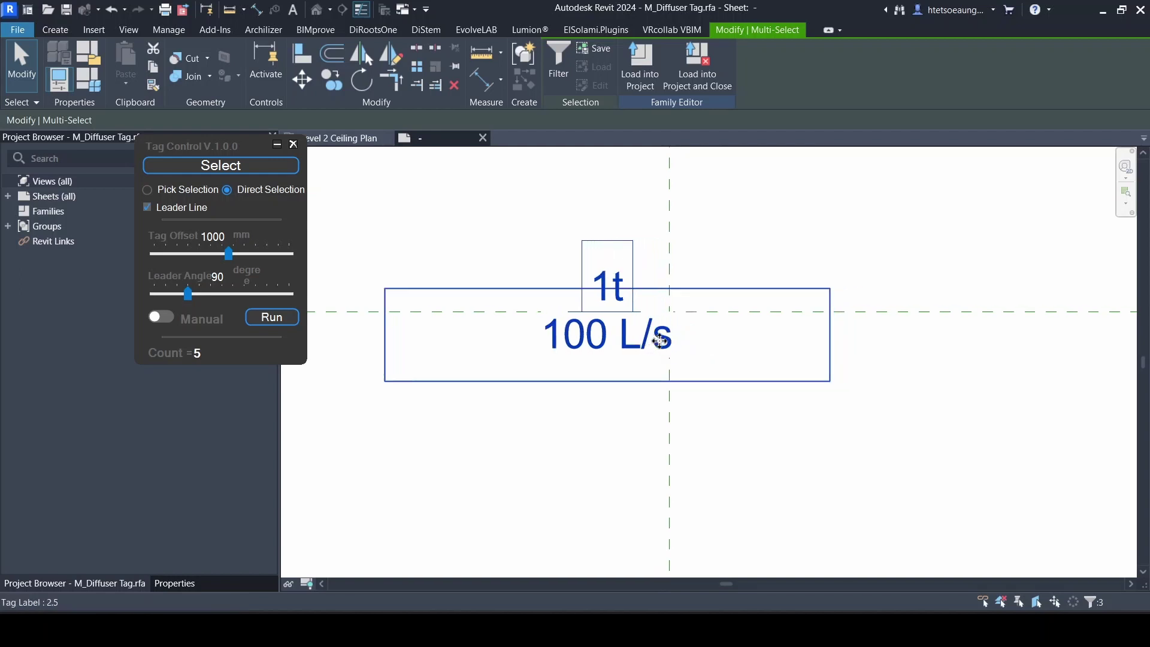
{"action": "key", "text": "Left"}
{"action": "scroll", "coordinate": [665, 339], "scroll_direction": "up", "scroll_amount": 2}
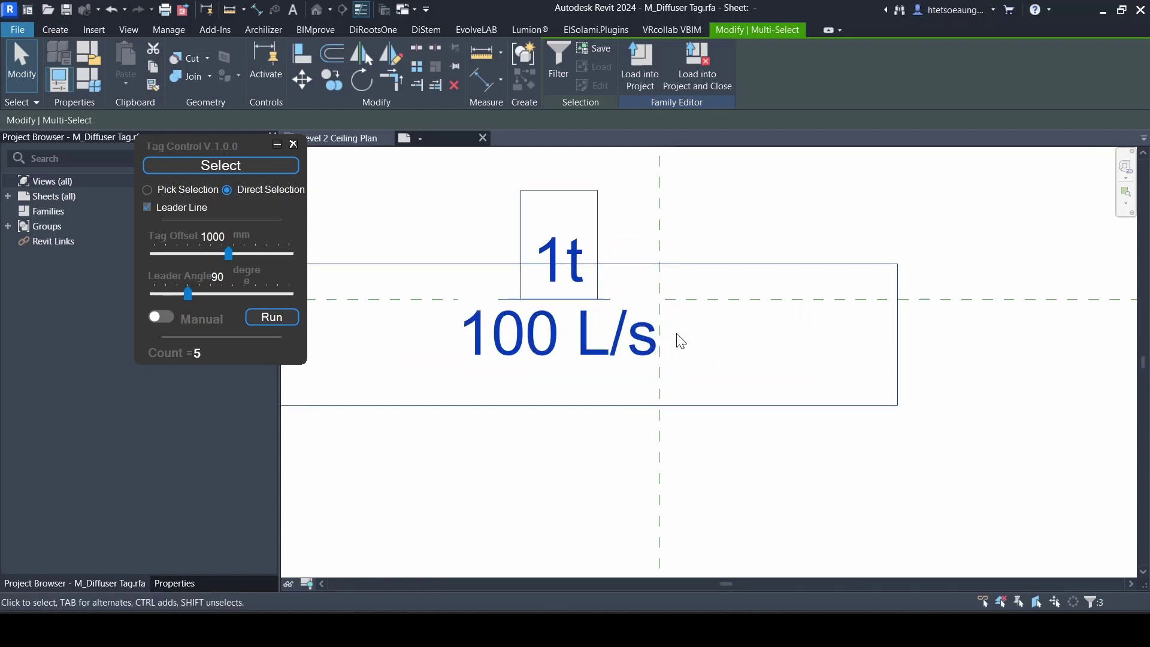
{"action": "scroll", "coordinate": [640, 323], "scroll_direction": "up", "scroll_amount": 2}
{"action": "scroll", "coordinate": [662, 333], "scroll_direction": "down", "scroll_amount": 3}
{"action": "key", "text": "Escape"}
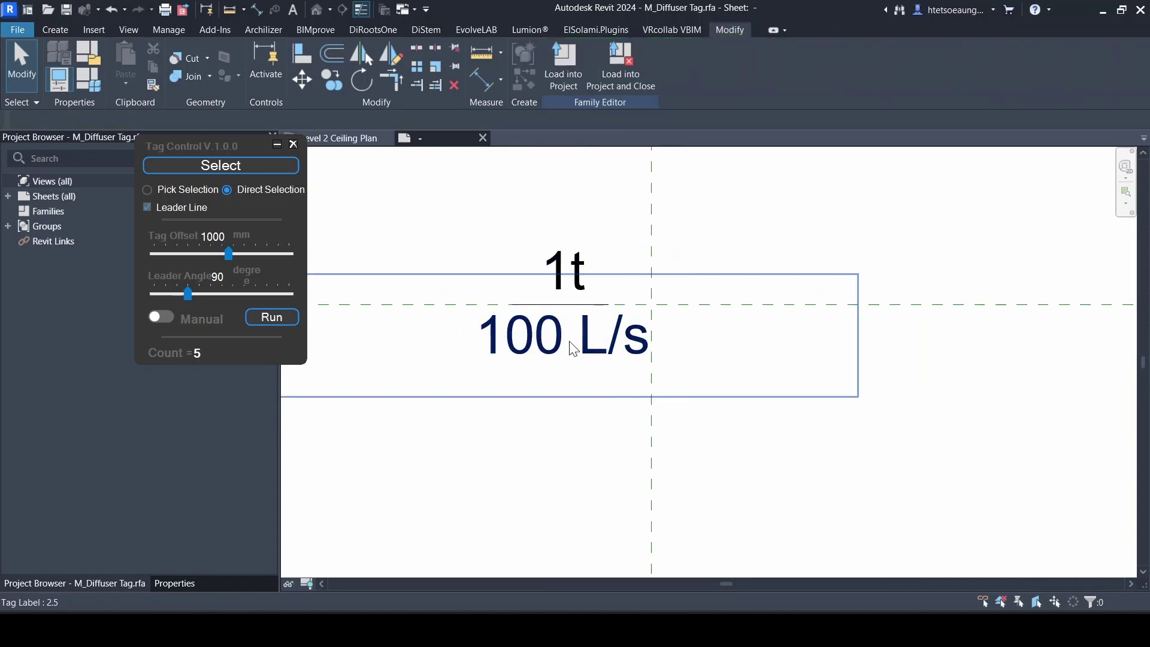
{"action": "scroll", "coordinate": [598, 336], "scroll_direction": "down", "scroll_amount": 2}
{"action": "left_click", "coordinate": [623, 329]}
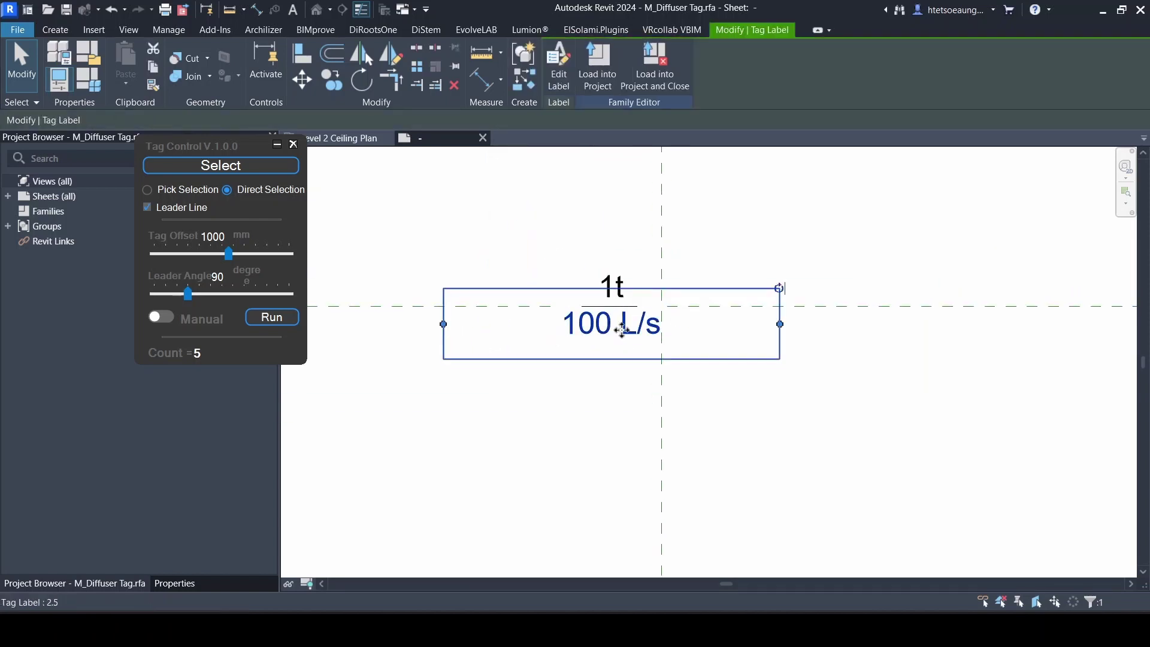
{"action": "scroll", "coordinate": [620, 338], "scroll_direction": "up", "scroll_amount": 2}
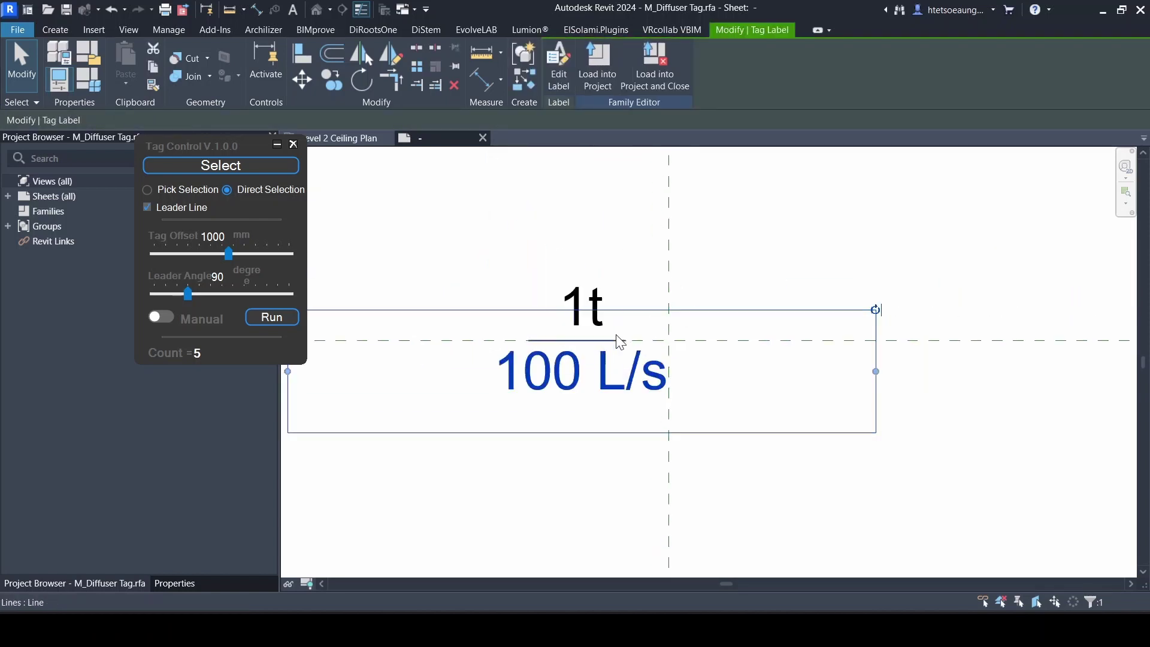
{"action": "scroll", "coordinate": [670, 326], "scroll_direction": "down", "scroll_amount": 3}
{"action": "left_click", "coordinate": [768, 287]}
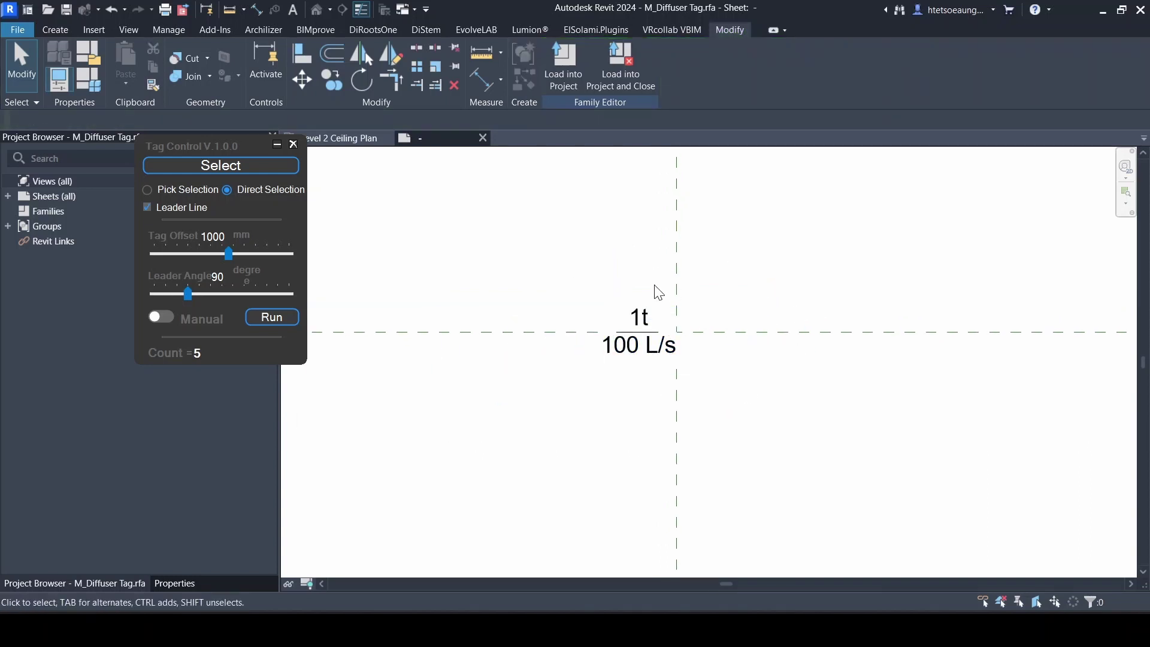
Load the edited diffuser tag into the project, overwriting the existing version.
{"action": "left_click", "coordinate": [564, 83]}
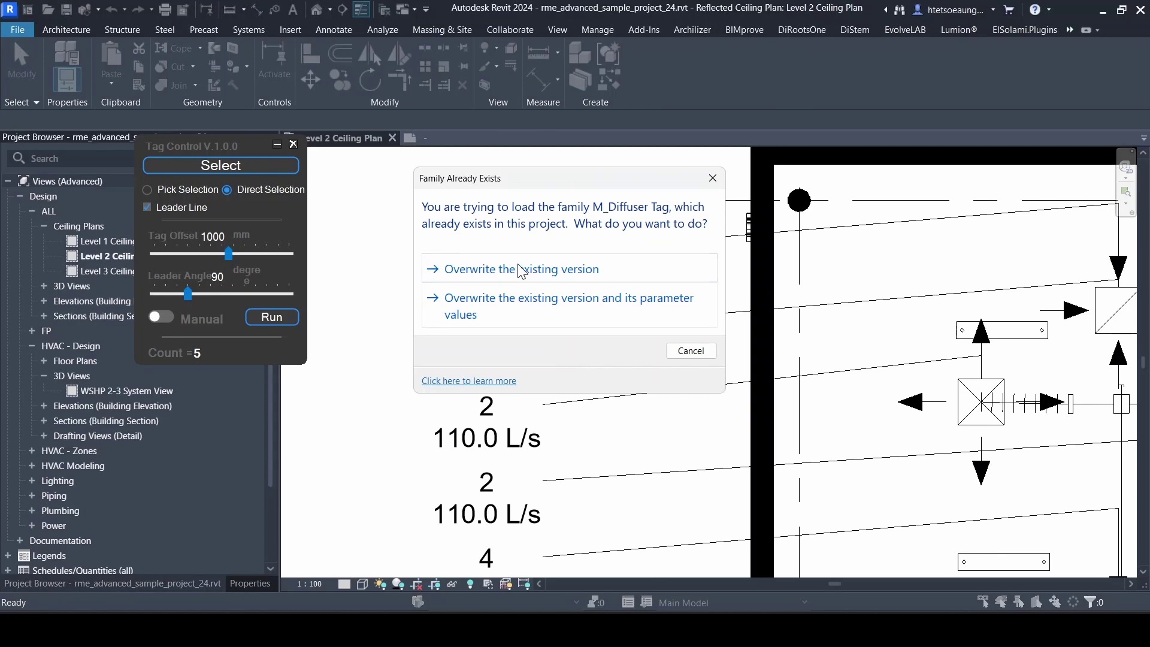
{"action": "left_click", "coordinate": [523, 271]}
{"action": "scroll", "coordinate": [511, 303], "scroll_direction": "down", "scroll_amount": 3}
{"action": "scroll", "coordinate": [515, 335], "scroll_direction": "up", "scroll_amount": 1}
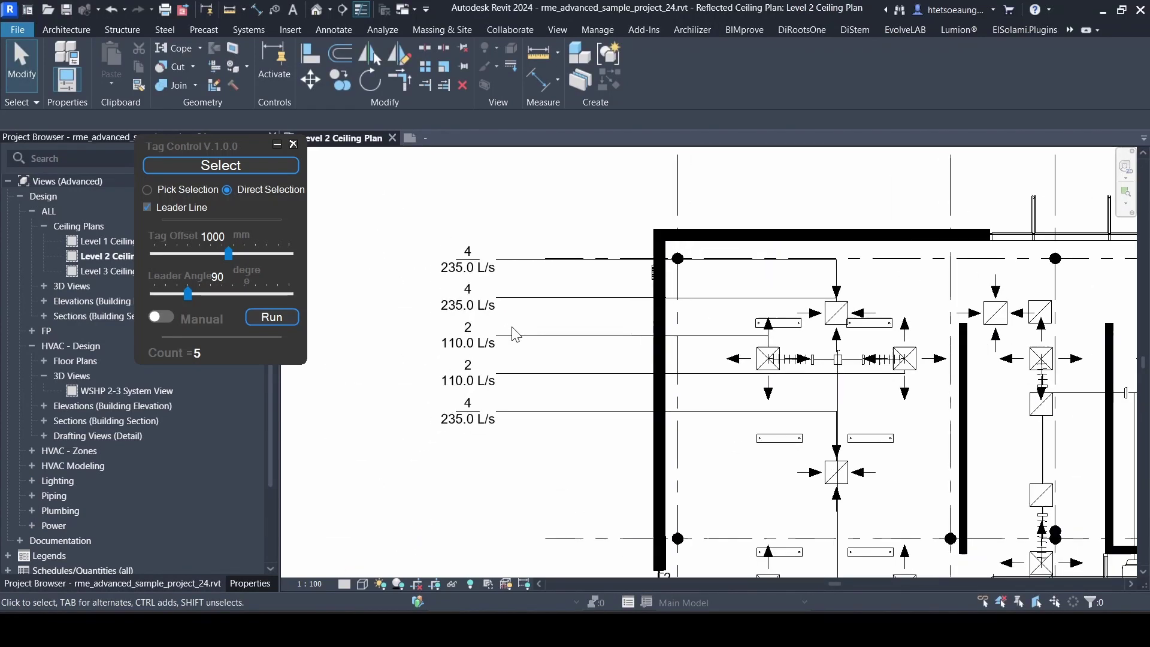
{"action": "scroll", "coordinate": [482, 351], "scroll_direction": "up", "scroll_amount": 1}
{"action": "scroll", "coordinate": [698, 409], "scroll_direction": "up", "scroll_amount": 2}
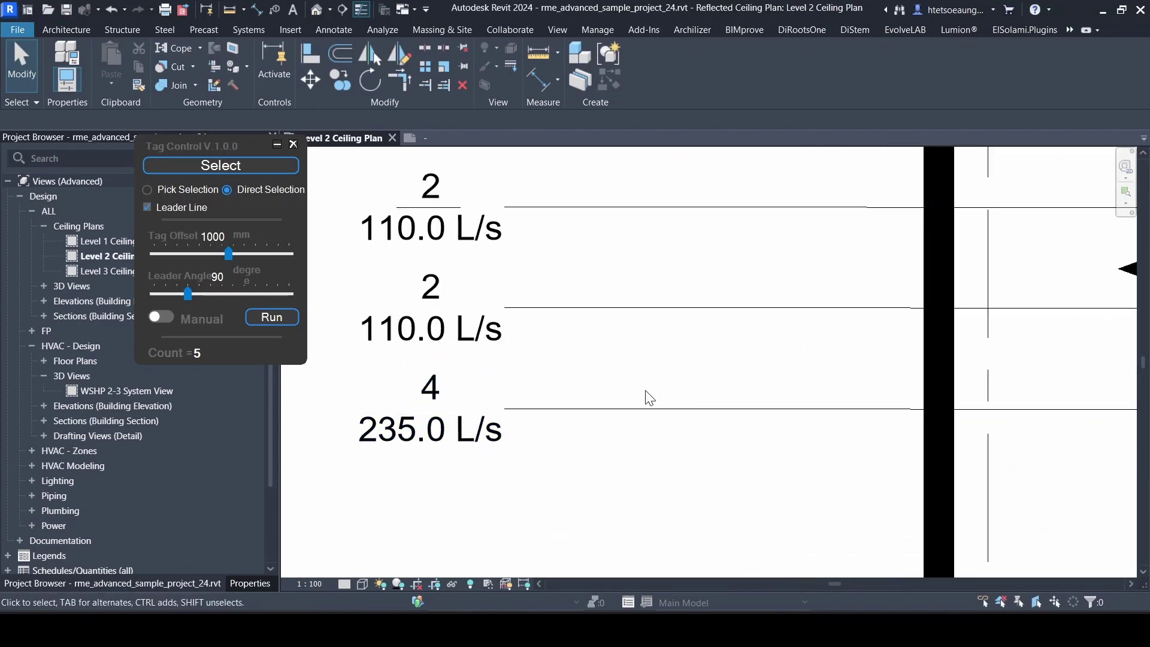
{"action": "scroll", "coordinate": [616, 341], "scroll_direction": "down", "scroll_amount": 1}
{"action": "scroll", "coordinate": [673, 372], "scroll_direction": "down", "scroll_amount": 1}
{"action": "scroll", "coordinate": [801, 372], "scroll_direction": "up", "scroll_amount": 1}
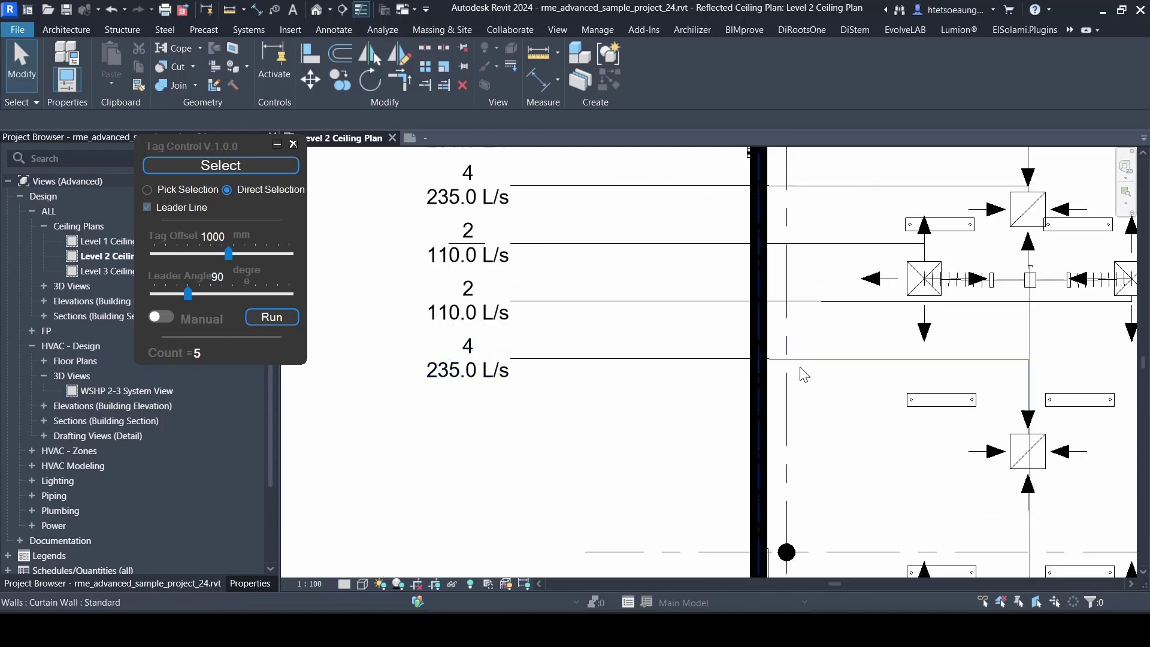
Select and inspect the bottom 235.0 L/s flow tag on the Level 2 ceiling plan, then deselect.
{"action": "left_click", "coordinate": [860, 366]}
{"action": "scroll", "coordinate": [817, 365], "scroll_direction": "up", "scroll_amount": 1}
{"action": "scroll", "coordinate": [838, 367], "scroll_direction": "down", "scroll_amount": 1}
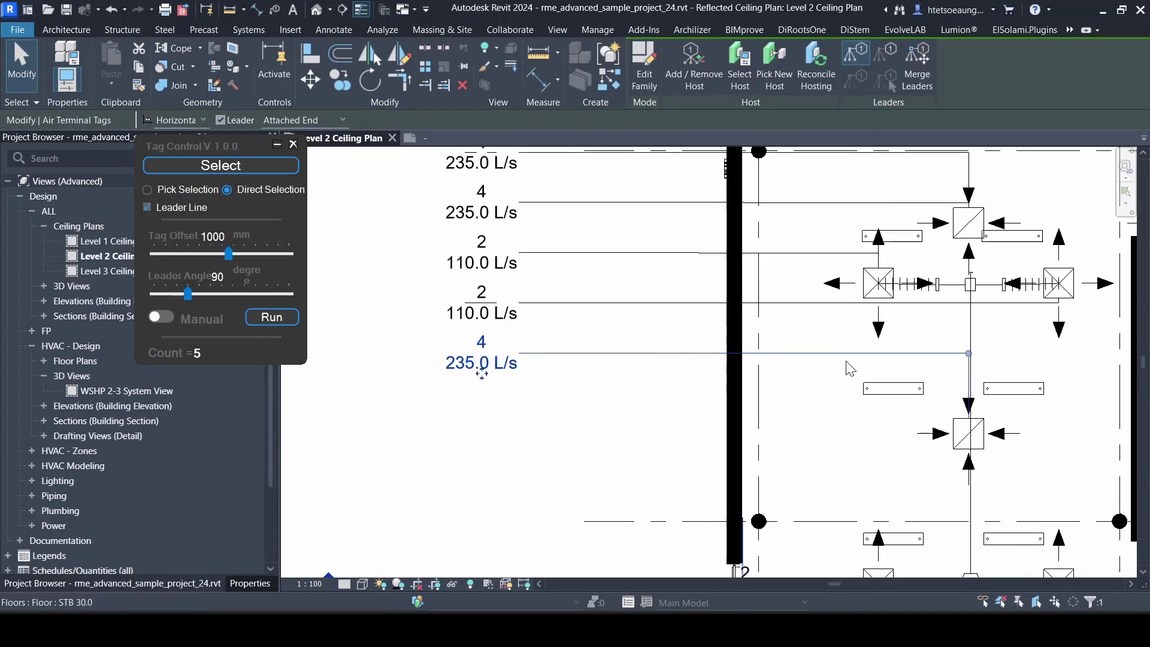
{"action": "scroll", "coordinate": [559, 349], "scroll_direction": "up", "scroll_amount": 1}
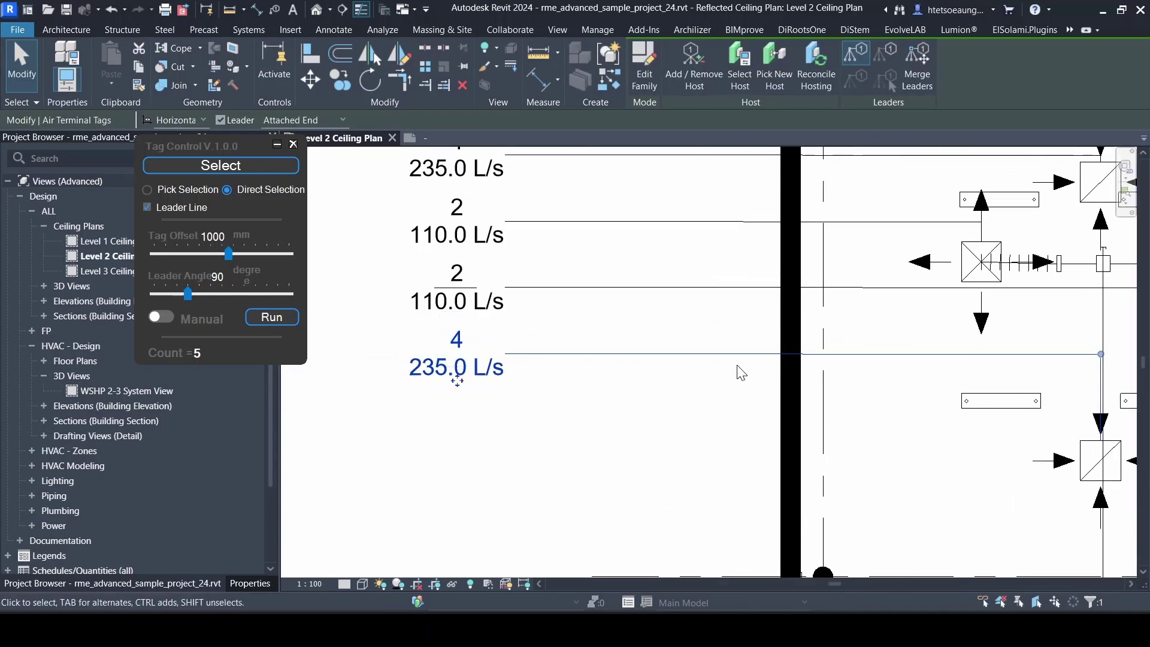
{"action": "scroll", "coordinate": [792, 356], "scroll_direction": "down", "scroll_amount": 1}
{"action": "left_click", "coordinate": [467, 389]}
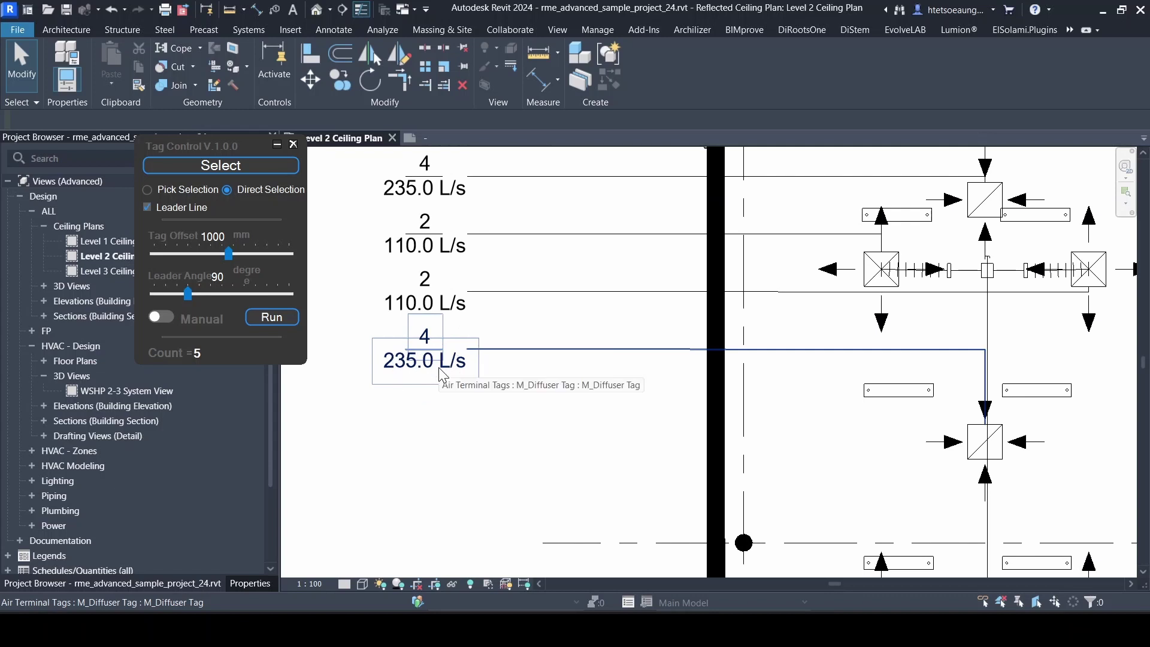
{"action": "scroll", "coordinate": [555, 352], "scroll_direction": "down", "scroll_amount": 2}
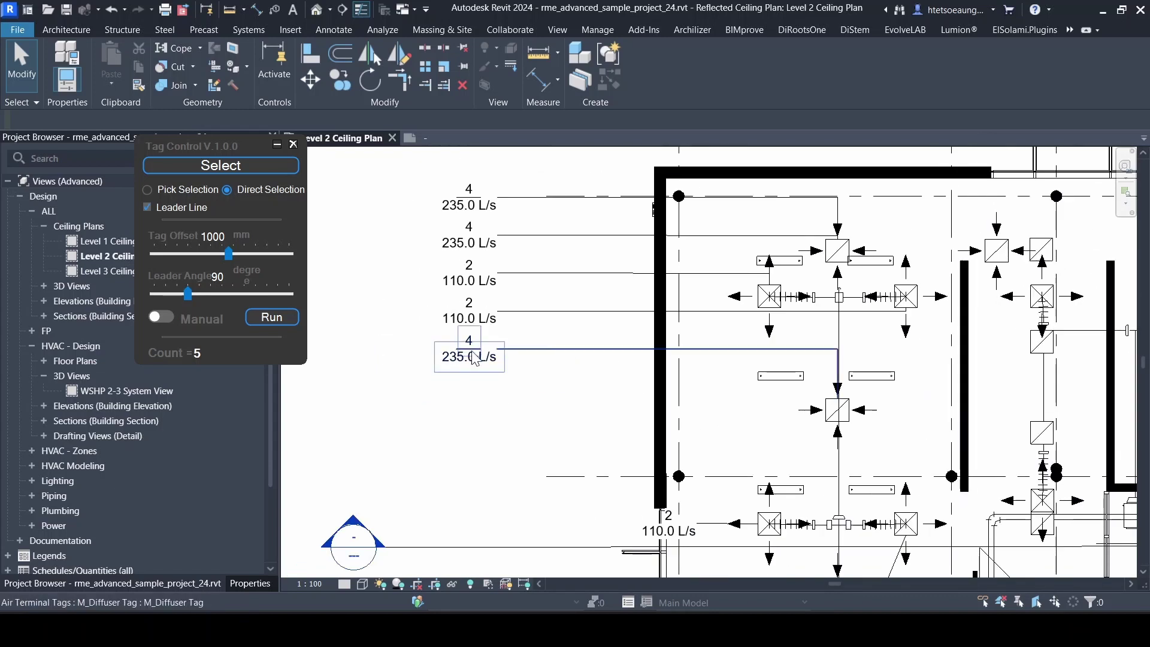
{"action": "left_click", "coordinate": [490, 367]}
{"action": "scroll", "coordinate": [491, 366], "scroll_direction": "up", "scroll_amount": 3}
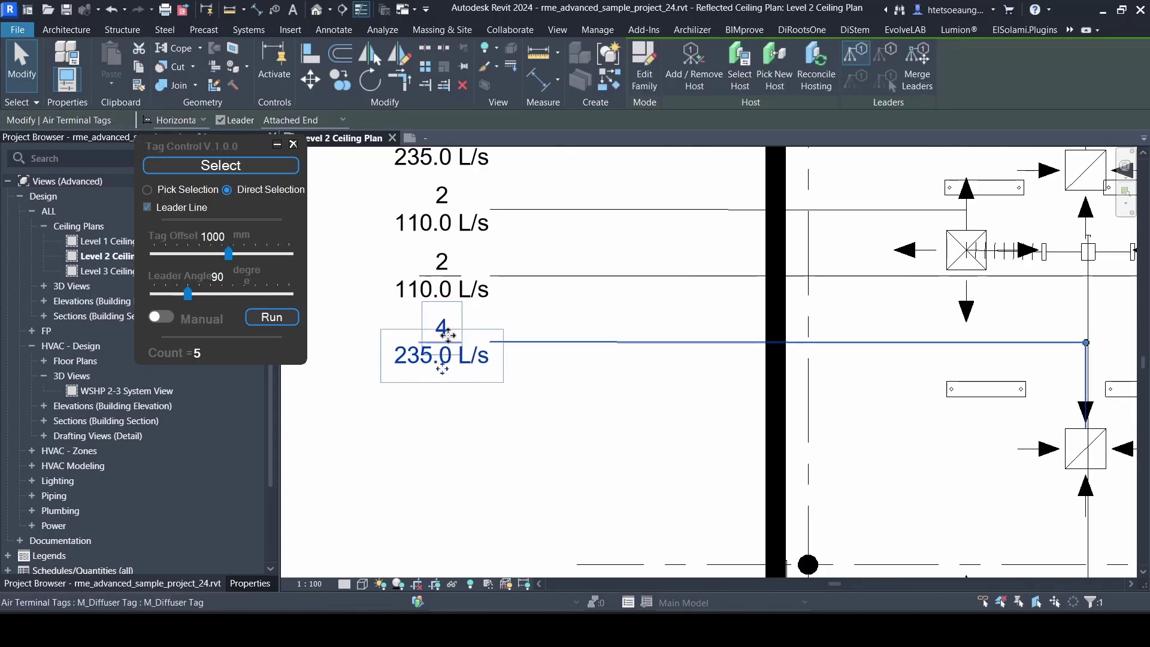
{"action": "left_click", "coordinate": [476, 355]}
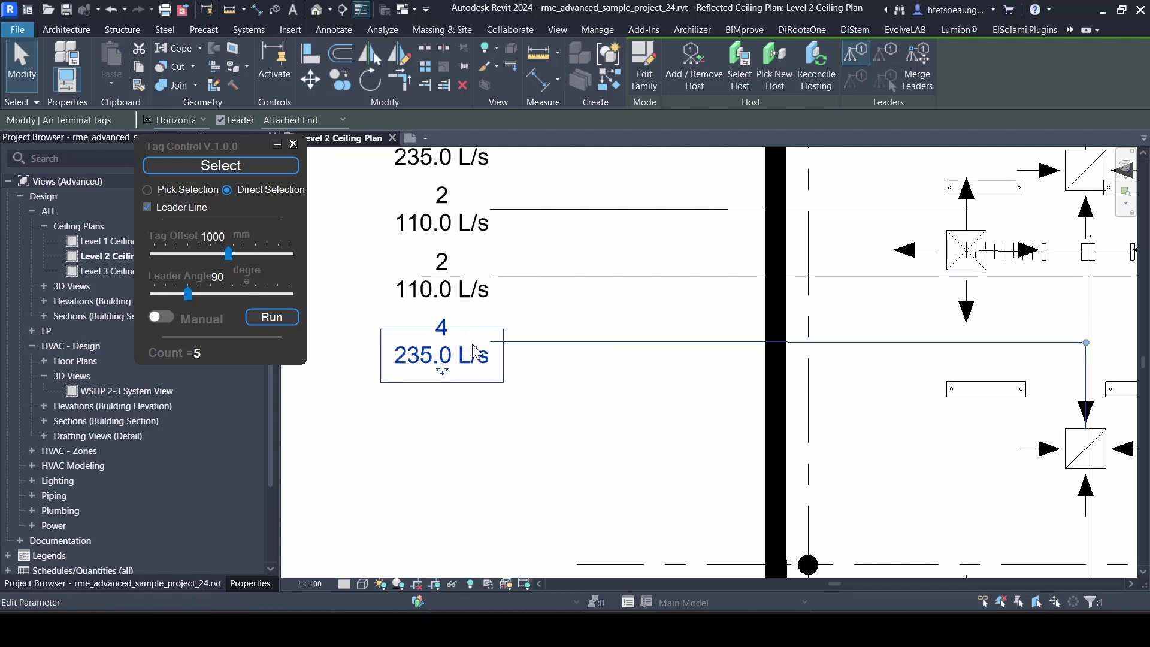
{"action": "left_click", "coordinate": [472, 345]}
{"action": "scroll", "coordinate": [899, 344], "scroll_direction": "down", "scroll_amount": 1}
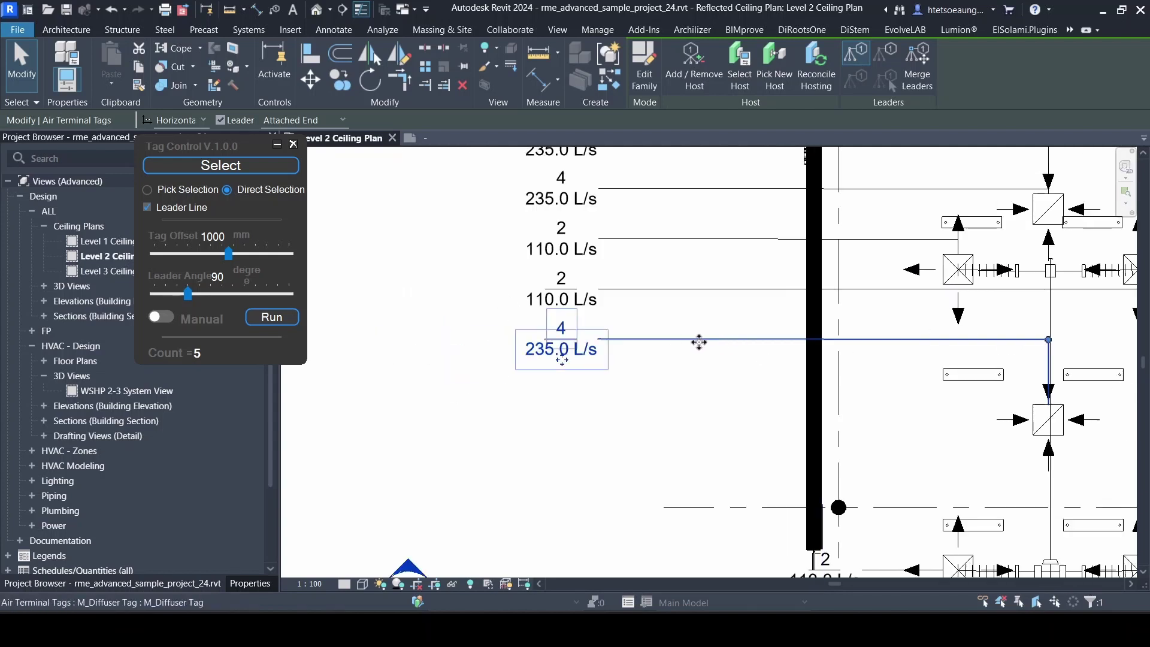
{"action": "scroll", "coordinate": [1020, 337], "scroll_direction": "down", "scroll_amount": 3}
{"action": "key", "text": "Escape"}
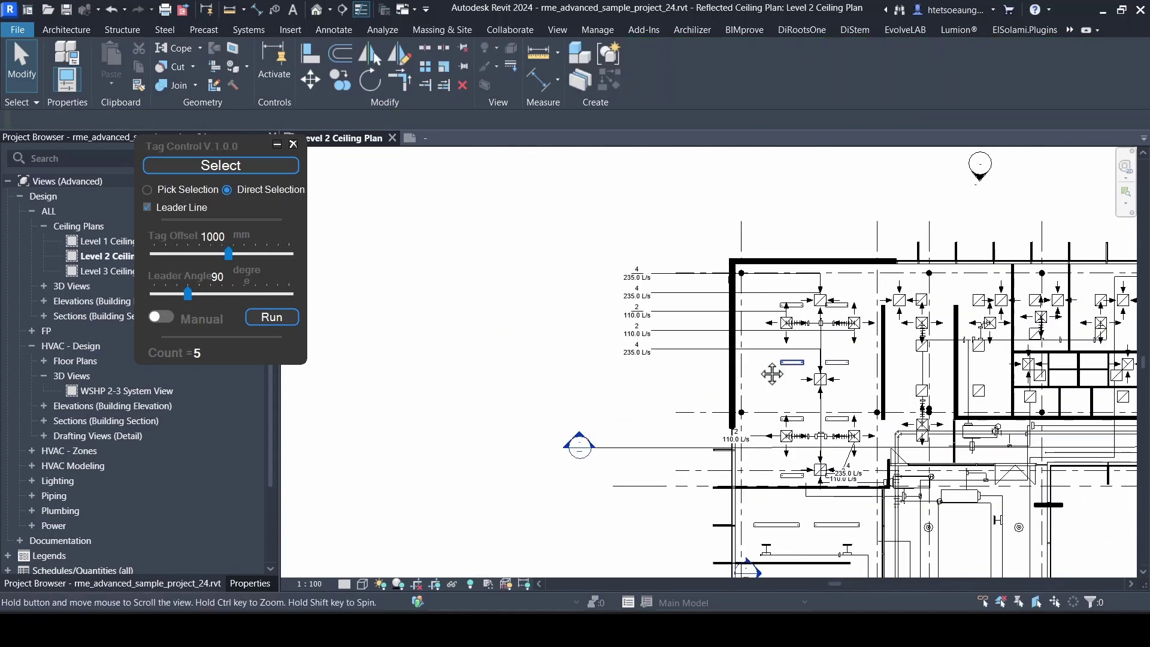
{"action": "scroll", "coordinate": [727, 360], "scroll_direction": "down", "scroll_amount": 1}
{"action": "scroll", "coordinate": [441, 230], "scroll_direction": "down", "scroll_amount": 1}
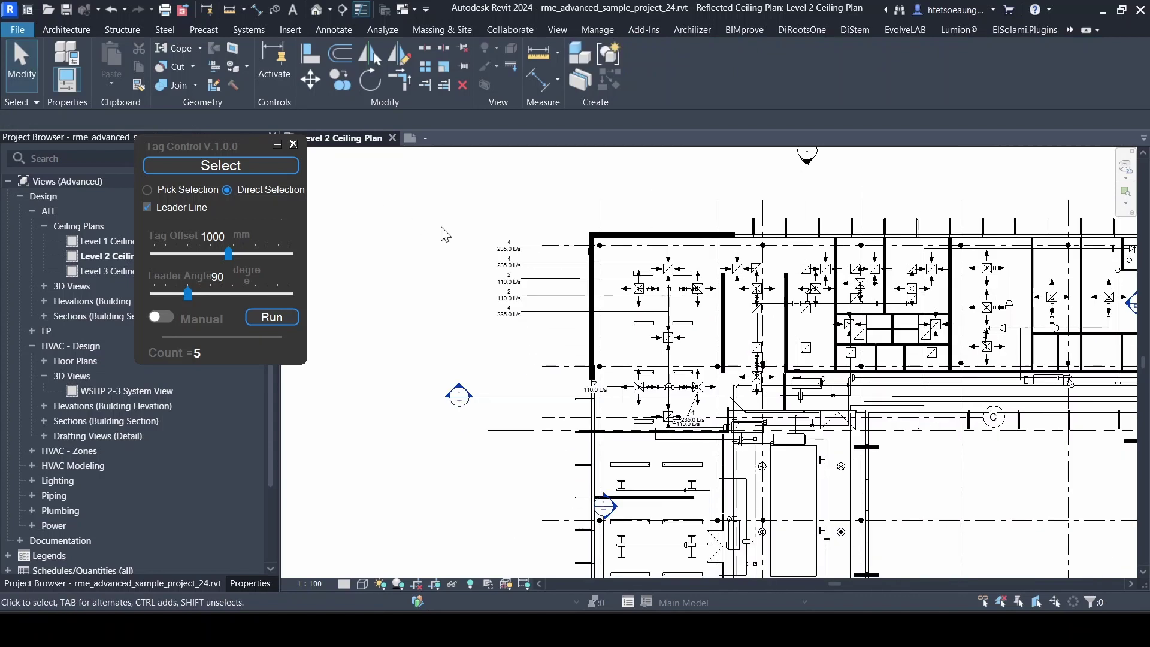
In Tag Control, window-select the five flow tags left of the plan and pick the column start point.
{"action": "left_click", "coordinate": [259, 177]}
{"action": "left_click_drag", "start_coordinate": [540, 337], "coordinate": [457, 244]}
{"action": "key", "text": "Escape"}
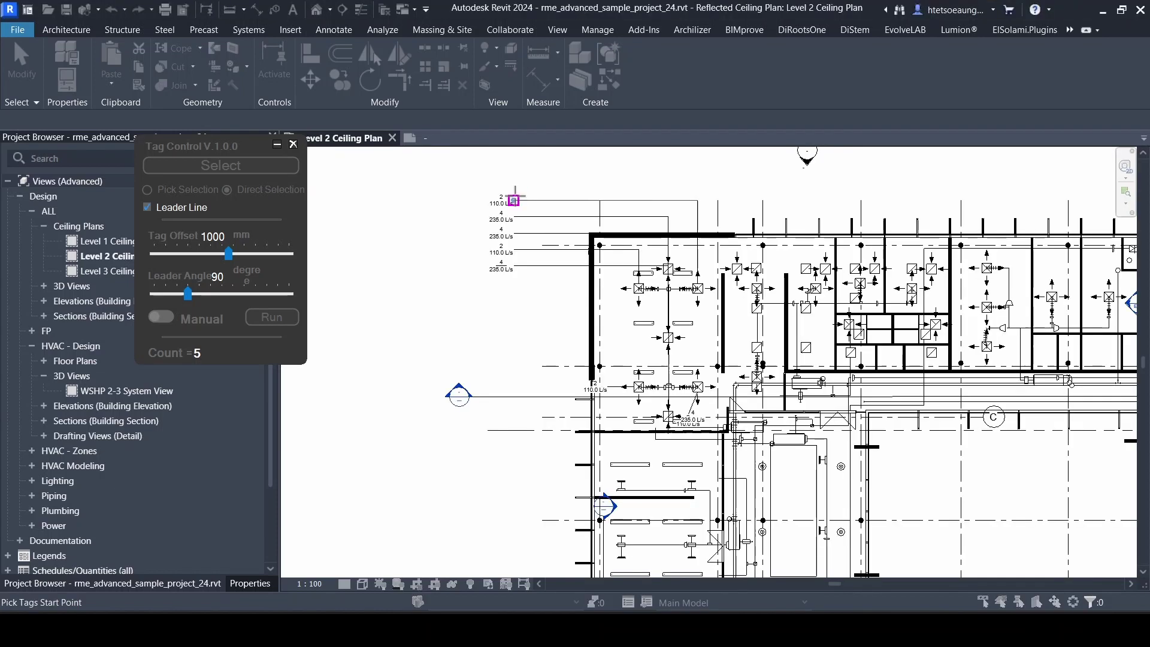
{"action": "scroll", "coordinate": [539, 211], "scroll_direction": "up", "scroll_amount": 1}
{"action": "scroll", "coordinate": [636, 300], "scroll_direction": "up", "scroll_amount": 3}
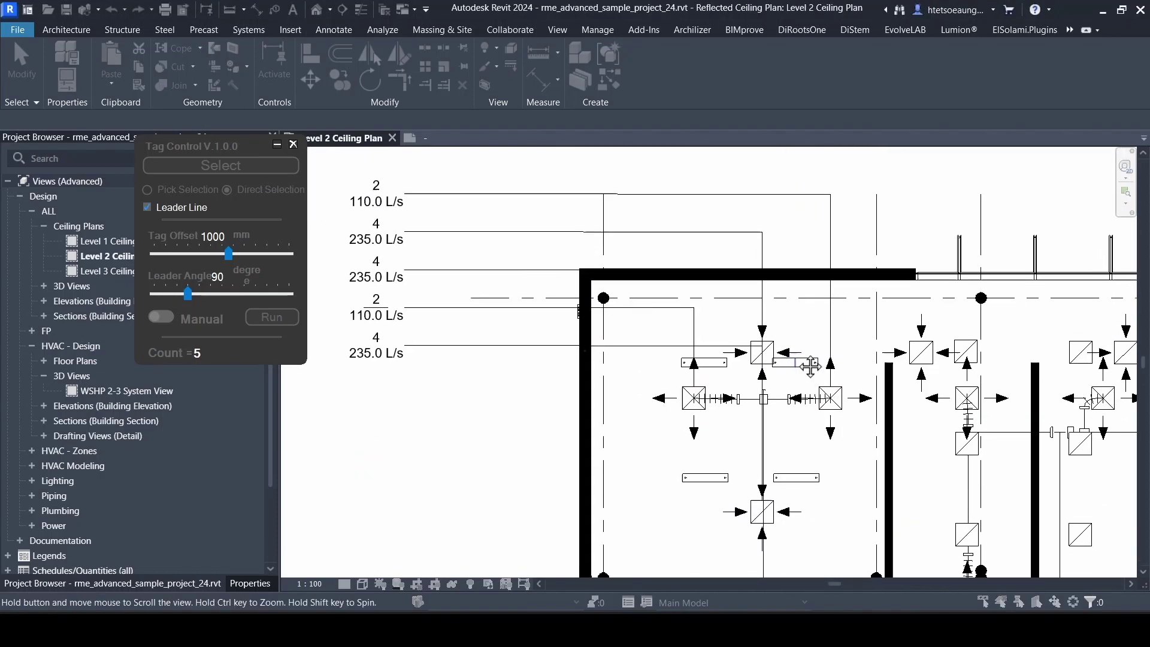
{"action": "scroll", "coordinate": [613, 245], "scroll_direction": "down", "scroll_amount": 2}
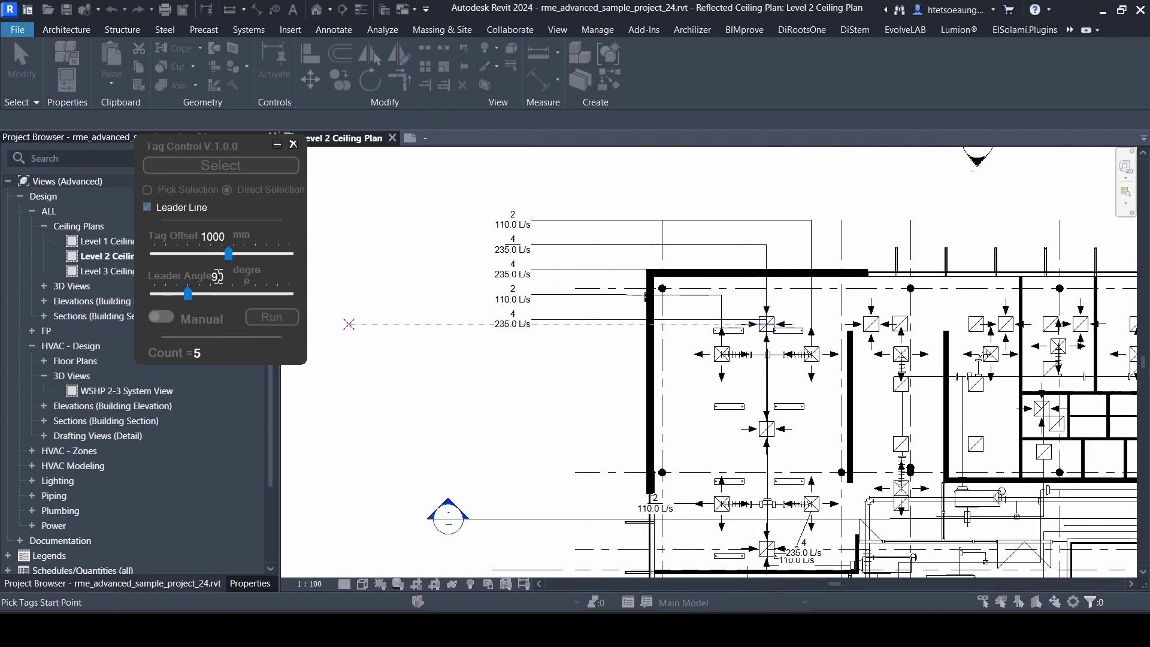
{"action": "left_click", "coordinate": [548, 288]}
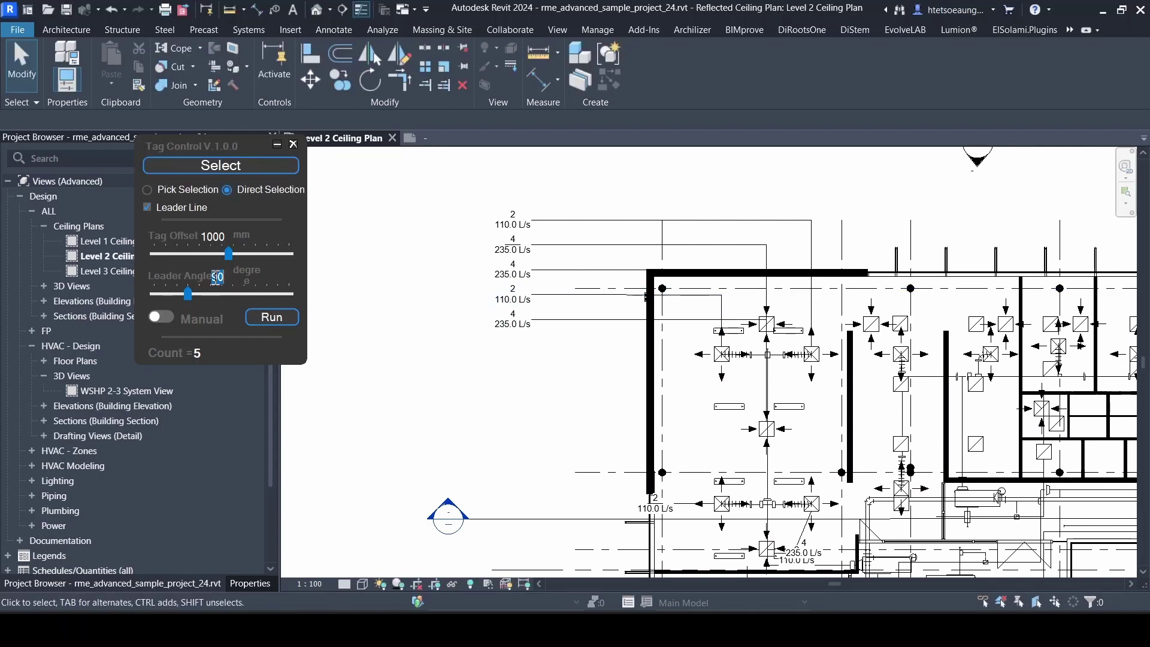
Run the Tag Control layout with 45° leaders and inspect the angled leaders.
{"action": "left_click", "coordinate": [267, 321]}
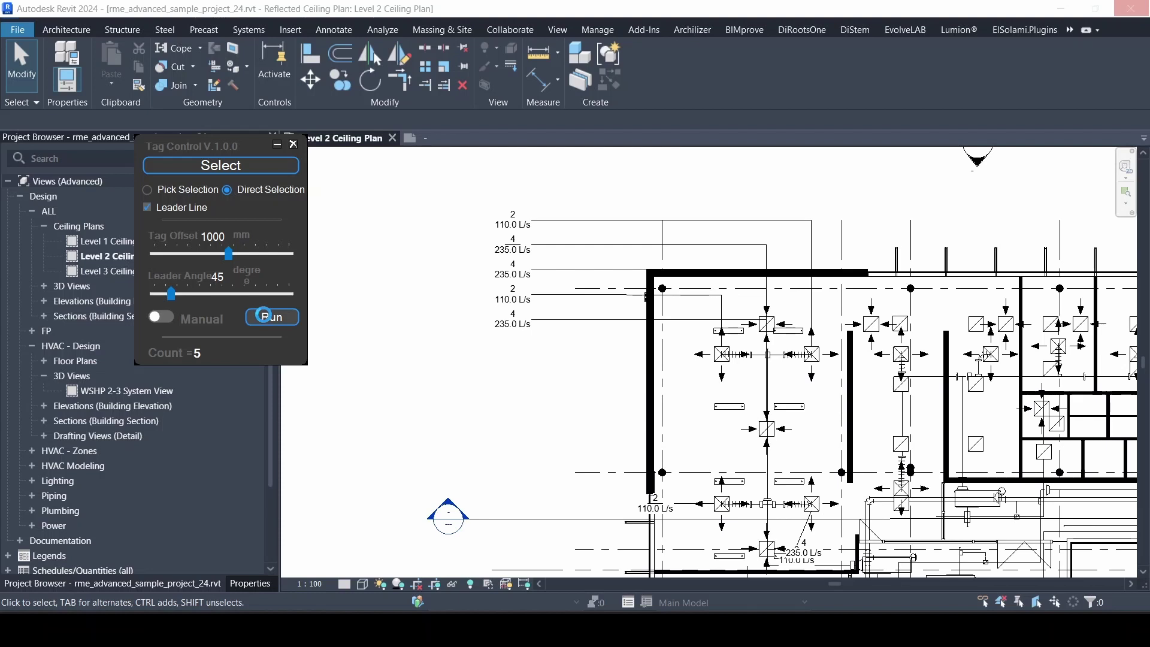
{"action": "middle_click_drag", "start_coordinate": [785, 288], "coordinate": [785, 318]}
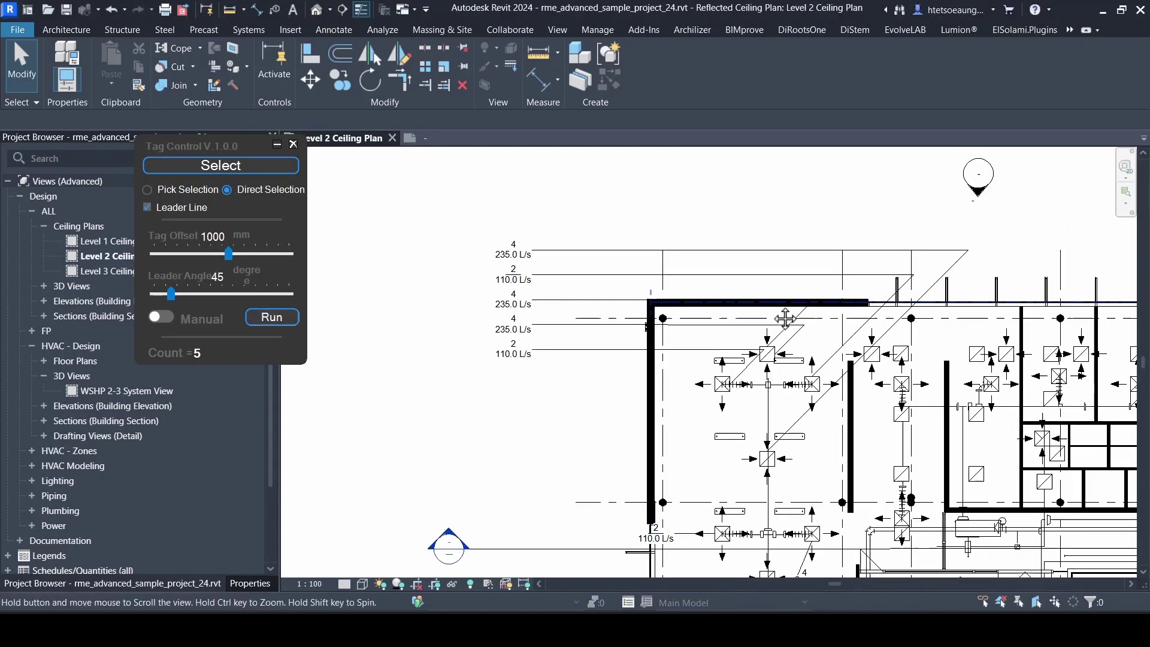
{"action": "scroll", "coordinate": [575, 344], "scroll_direction": "down", "scroll_amount": 2}
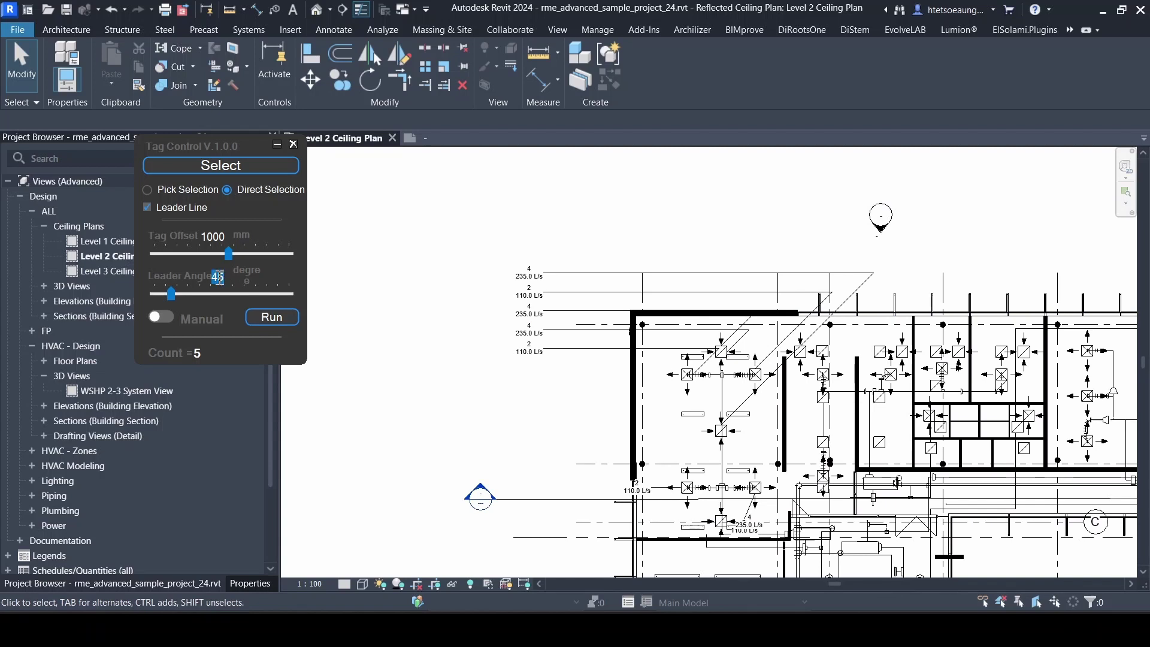
{"action": "scroll", "coordinate": [581, 432], "scroll_direction": "up", "scroll_amount": 2}
{"action": "type", "text": "135"}
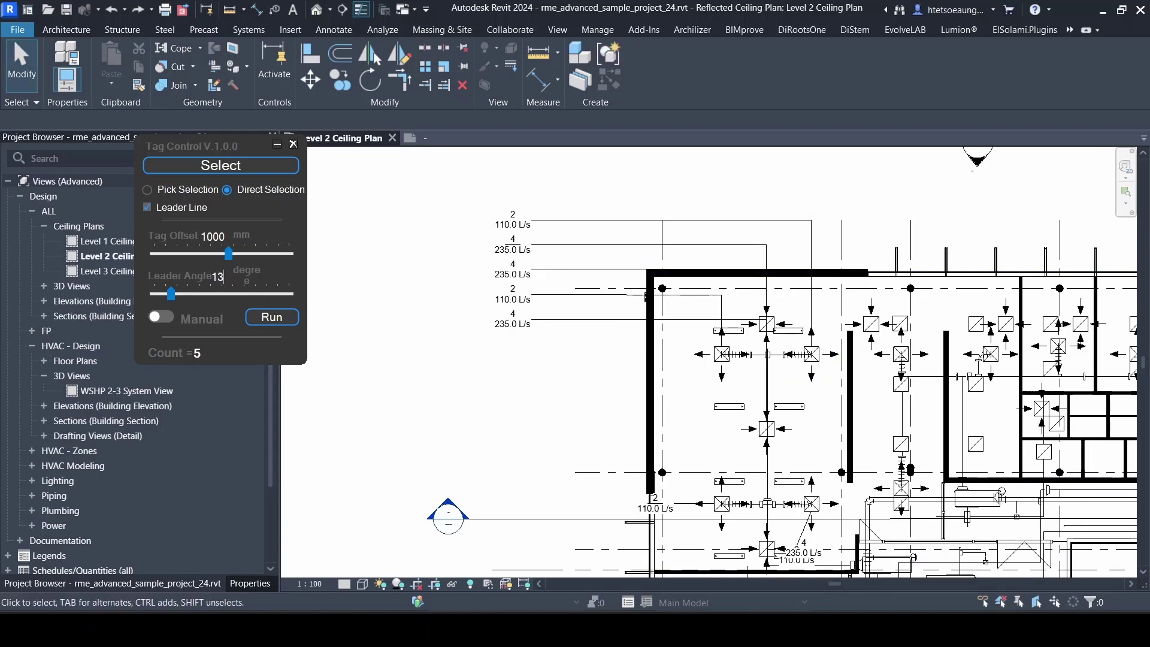
Run with 135° leaders, reselect the five-tag column and place it above the plan's upper-left corner.
{"action": "left_click", "coordinate": [262, 322]}
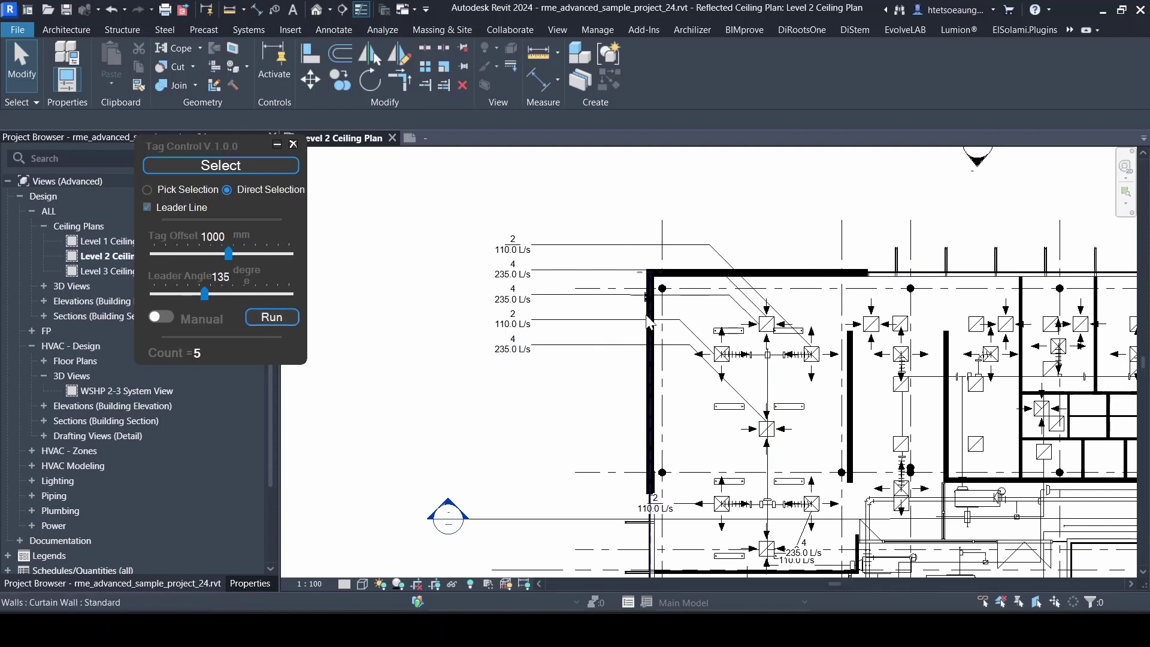
{"action": "left_click", "coordinate": [249, 167]}
{"action": "left_click_drag", "start_coordinate": [518, 378], "coordinate": [454, 230]}
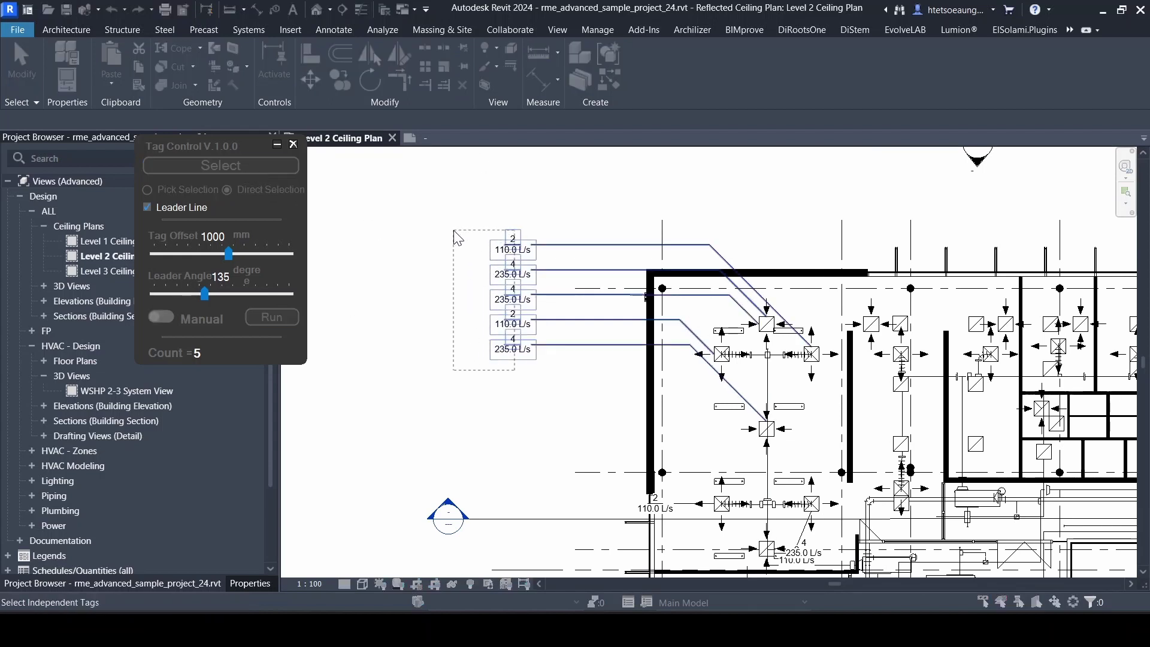
{"action": "left_click", "coordinate": [499, 186]}
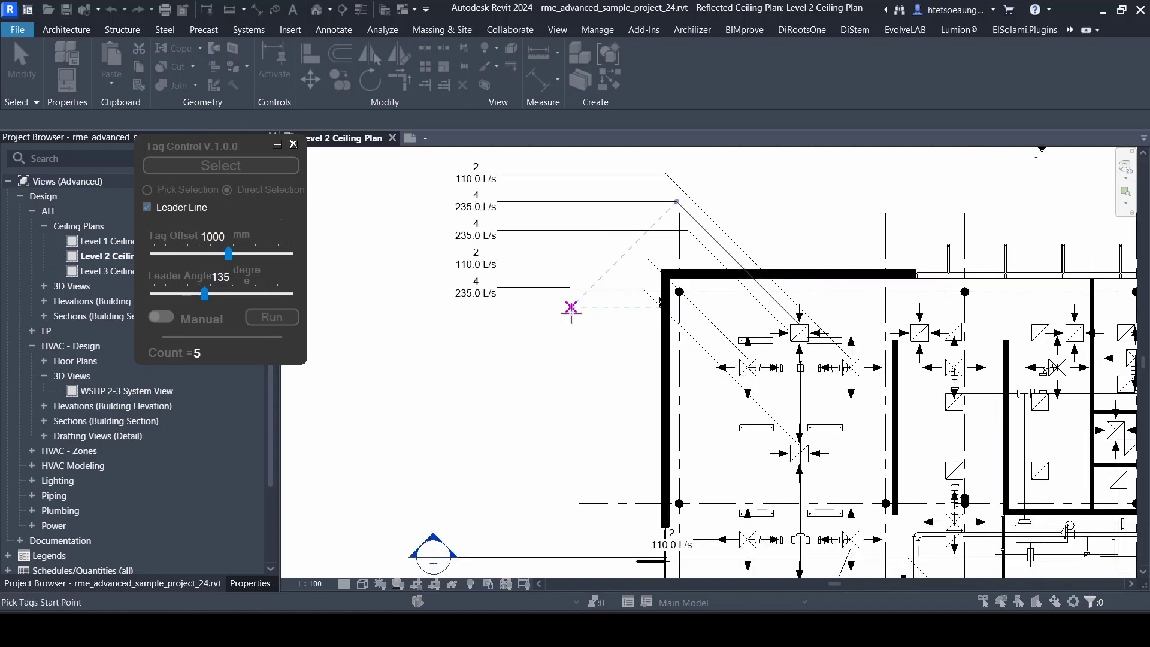
{"action": "scroll", "coordinate": [578, 360], "scroll_direction": "up", "scroll_amount": 1}
{"action": "left_click", "coordinate": [531, 250]}
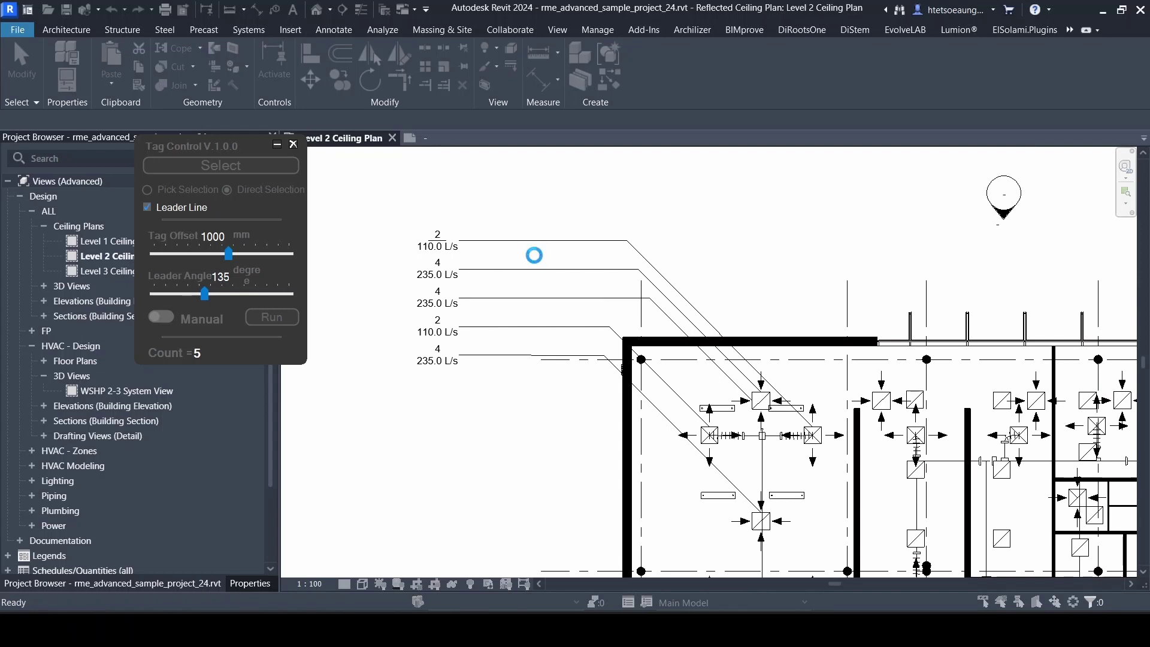
{"action": "scroll", "coordinate": [527, 239], "scroll_direction": "down", "scroll_amount": 2}
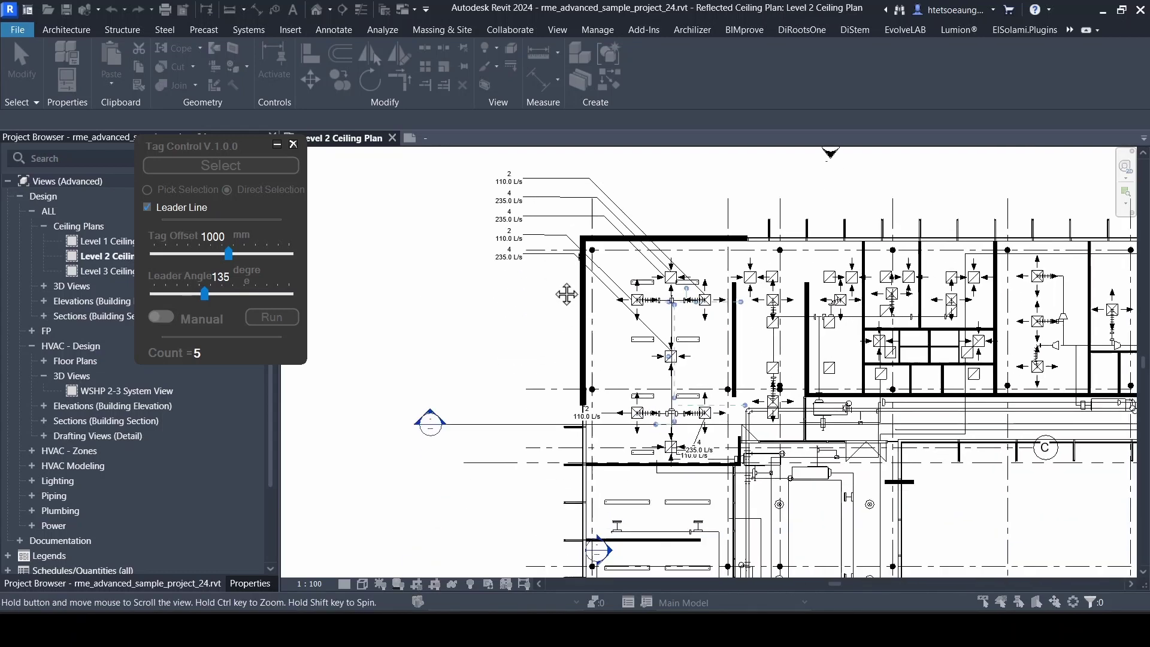
{"action": "middle_click_drag", "start_coordinate": [542, 152], "coordinate": [543, 263]}
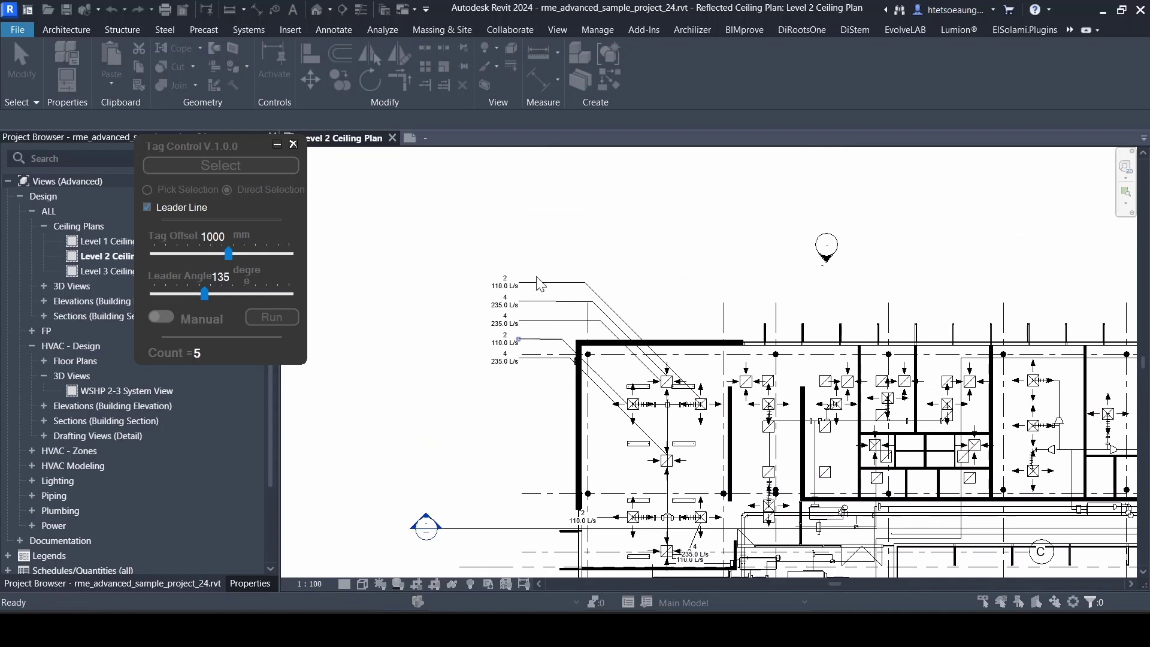
{"action": "left_click", "coordinate": [544, 339]}
{"action": "key", "text": "Escape"}
Window-select the three overlapping lower-group tags and set the column start point left of the diffusers.
{"action": "scroll", "coordinate": [412, 359], "scroll_direction": "down", "scroll_amount": 2}
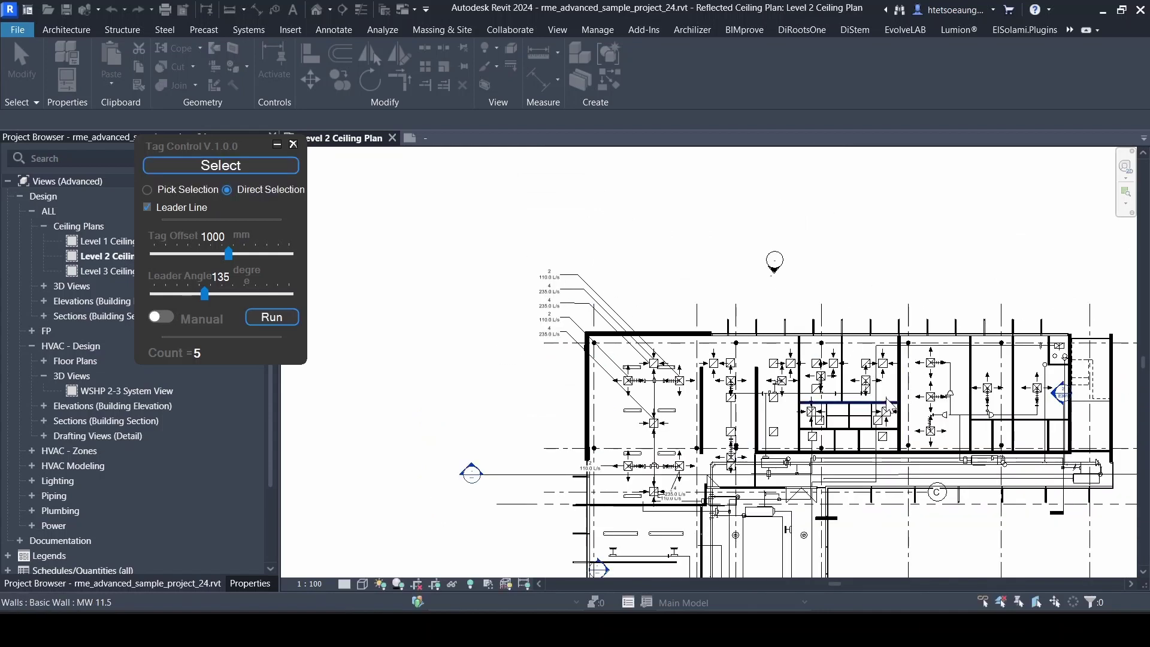
{"action": "scroll", "coordinate": [412, 358], "scroll_direction": "up", "scroll_amount": 3}
{"action": "scroll", "coordinate": [412, 358], "scroll_direction": "up", "scroll_amount": 3}
{"action": "scroll", "coordinate": [455, 384], "scroll_direction": "up", "scroll_amount": 1}
{"action": "scroll", "coordinate": [659, 372], "scroll_direction": "up", "scroll_amount": 1}
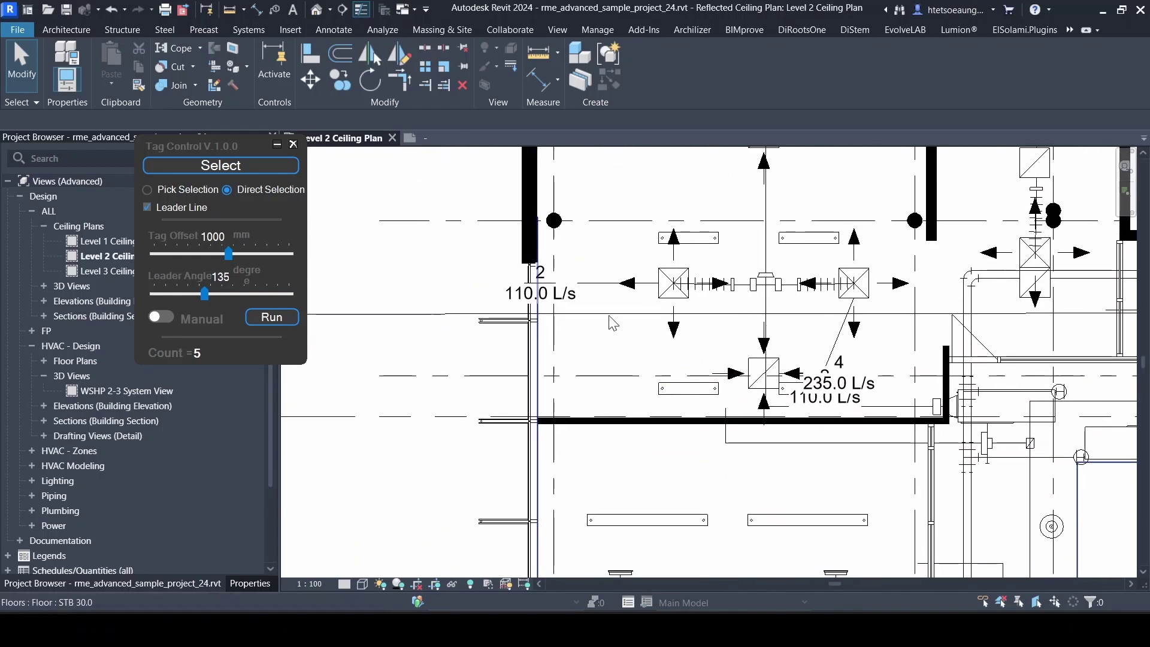
{"action": "scroll", "coordinate": [842, 379], "scroll_direction": "up", "scroll_amount": 1}
{"action": "scroll", "coordinate": [756, 351], "scroll_direction": "down", "scroll_amount": 1}
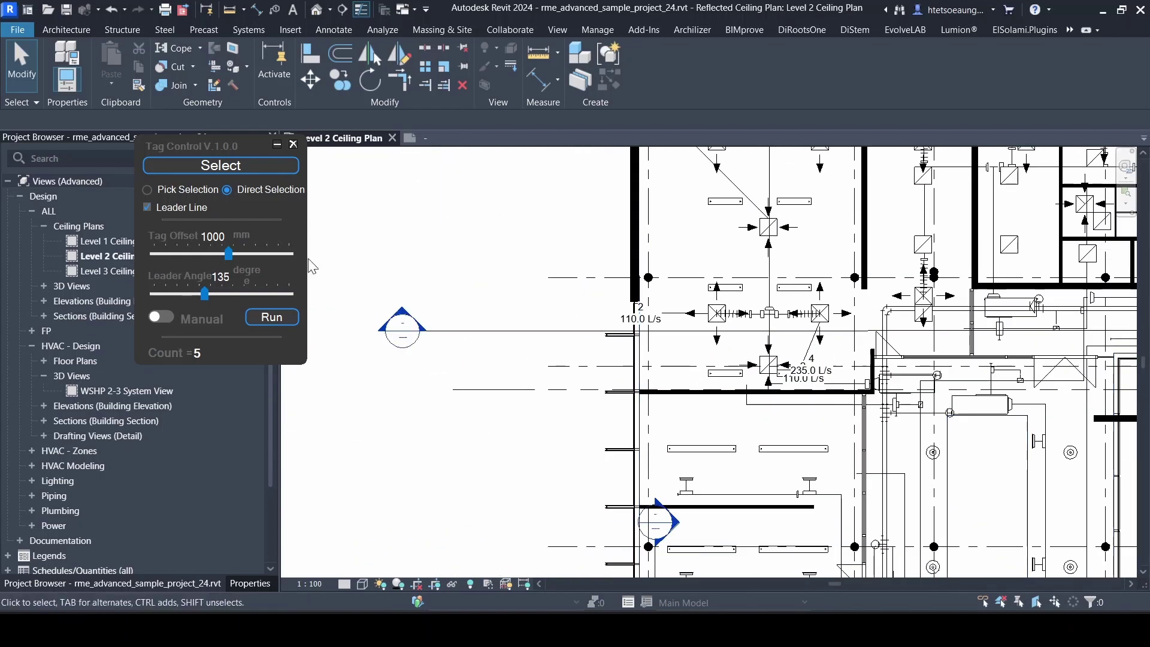
{"action": "left_click", "coordinate": [220, 166]}
{"action": "left_click_drag", "start_coordinate": [584, 251], "coordinate": [863, 400]}
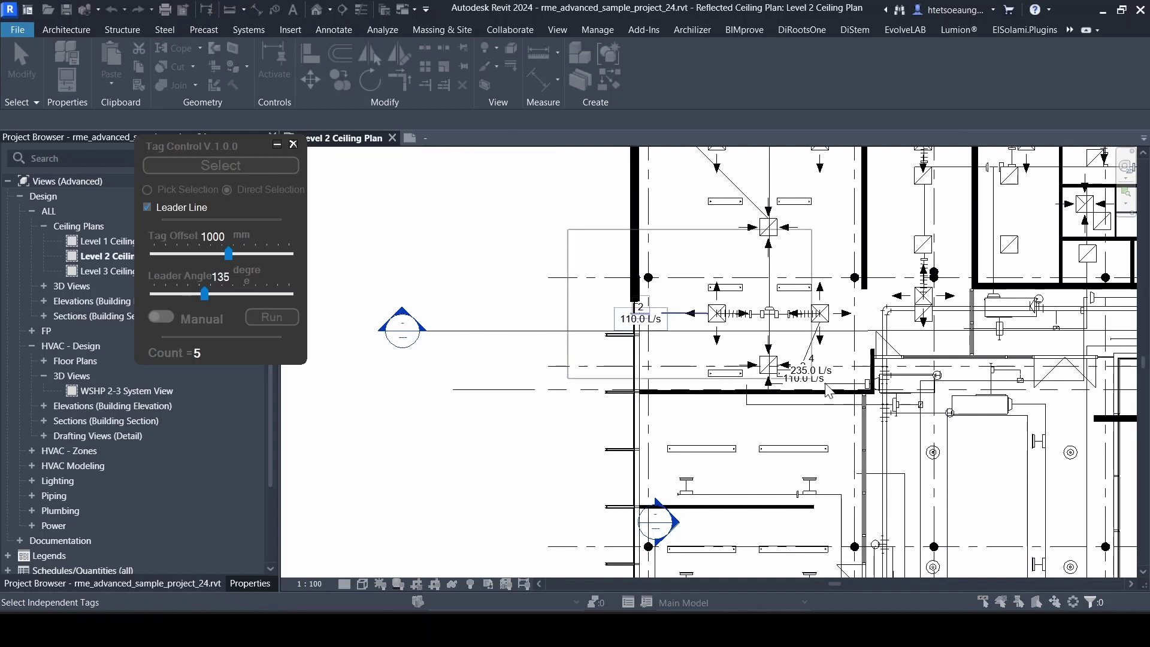
{"action": "scroll", "coordinate": [815, 378], "scroll_direction": "up", "scroll_amount": 1}
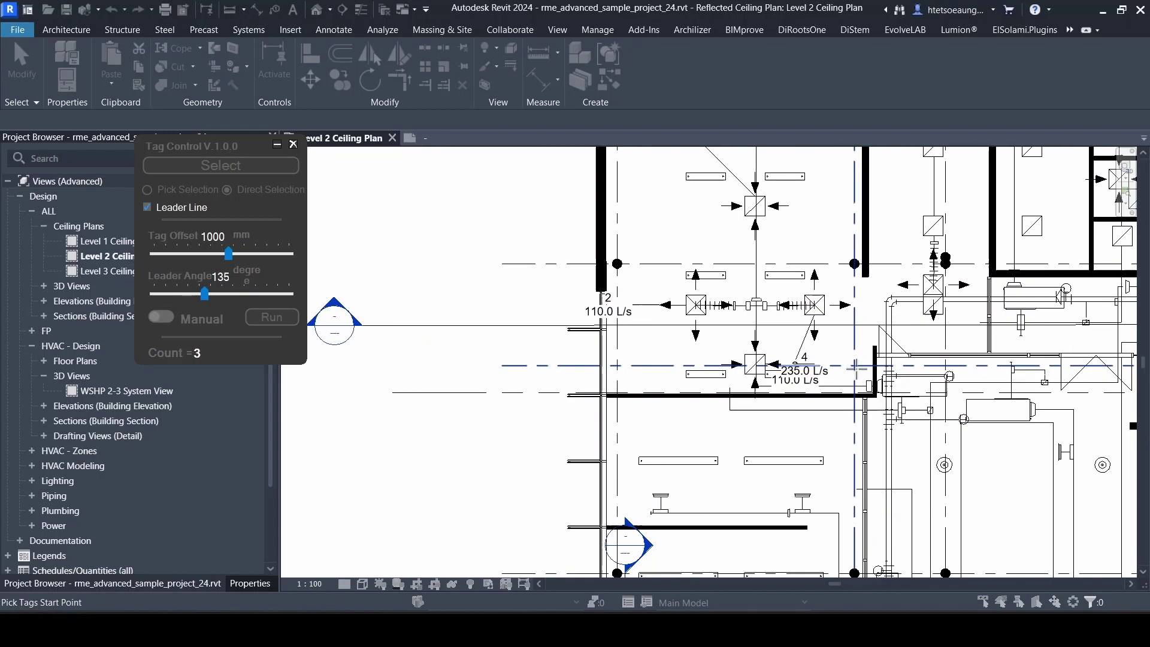
{"action": "left_click", "coordinate": [790, 383]}
{"action": "scroll", "coordinate": [781, 386], "scroll_direction": "up", "scroll_amount": 1}
{"action": "scroll", "coordinate": [782, 386], "scroll_direction": "up", "scroll_amount": 1}
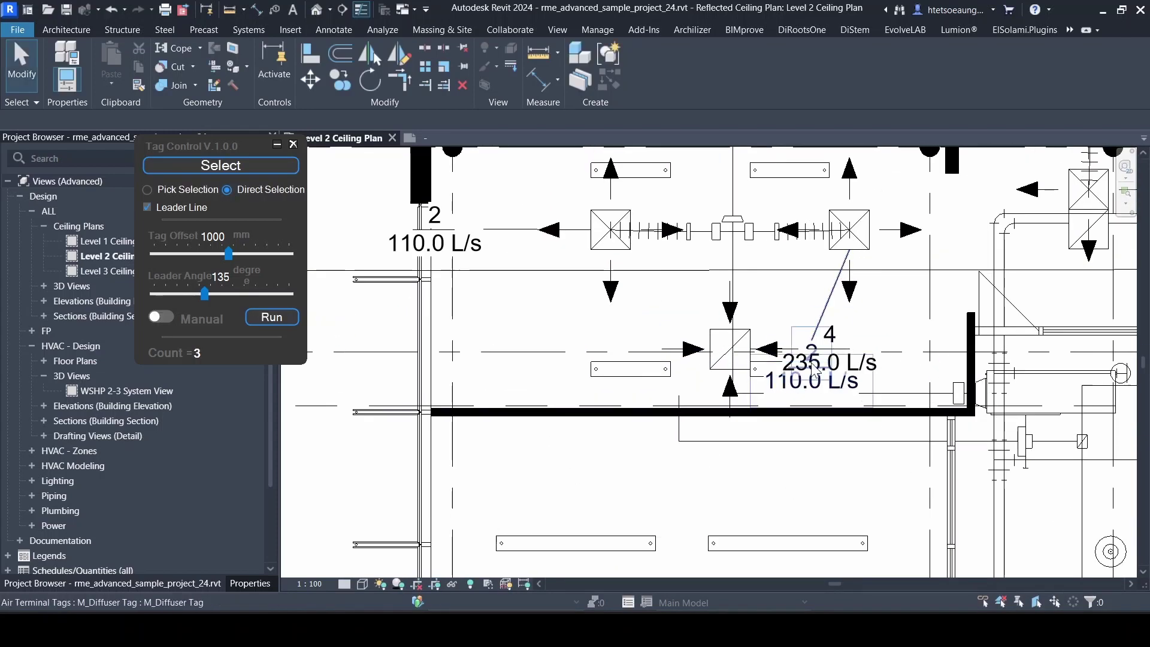
Restart the Tag Control selection and pan to the area left of the diffusers.
{"action": "left_click", "coordinate": [220, 166]}
{"action": "scroll", "coordinate": [723, 400], "scroll_direction": "down", "scroll_amount": 2}
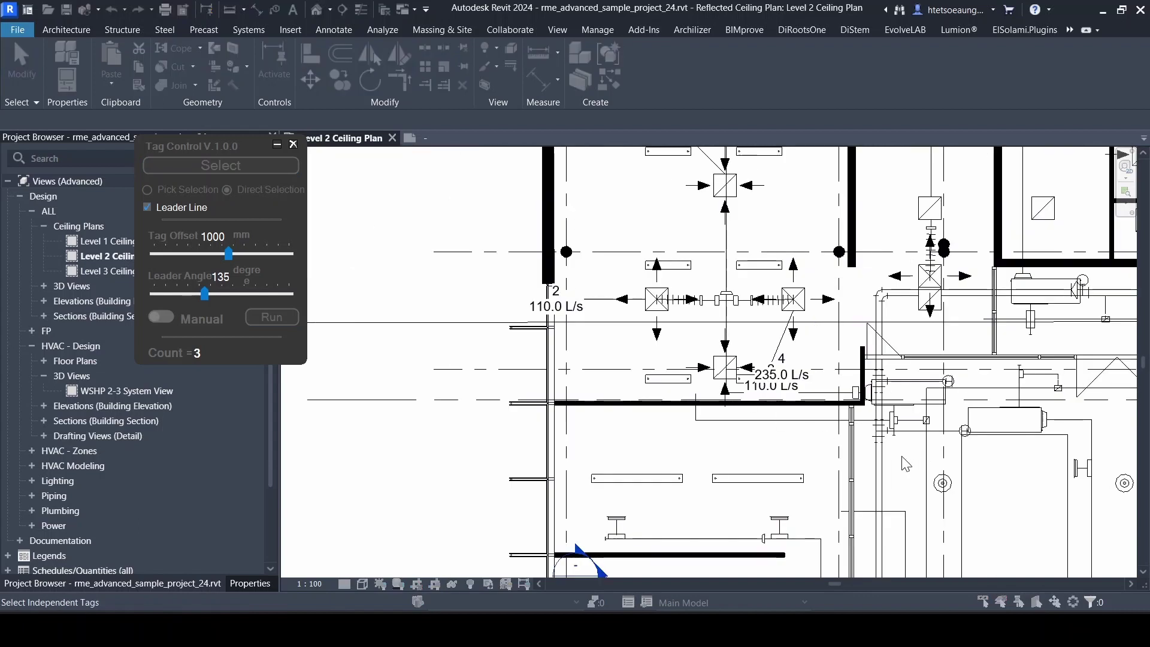
{"action": "scroll", "coordinate": [608, 323], "scroll_direction": "down", "scroll_amount": 2}
{"action": "middle_click_drag", "start_coordinate": [536, 351], "coordinate": [622, 380]}
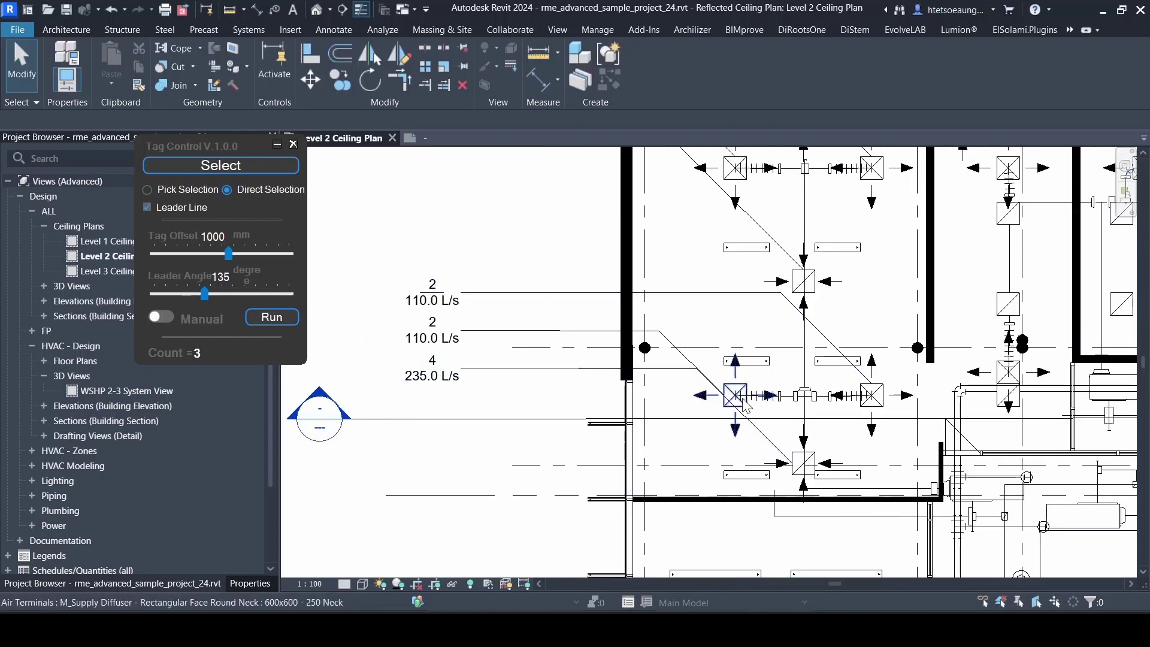
Zoom and pan around the Level 2 ceiling plan to inspect both stacked tag columns.
{"action": "scroll", "coordinate": [539, 366], "scroll_direction": "down", "scroll_amount": 1}
{"action": "scroll", "coordinate": [539, 366], "scroll_direction": "down", "scroll_amount": 2}
{"action": "scroll", "coordinate": [540, 367], "scroll_direction": "down", "scroll_amount": 2}
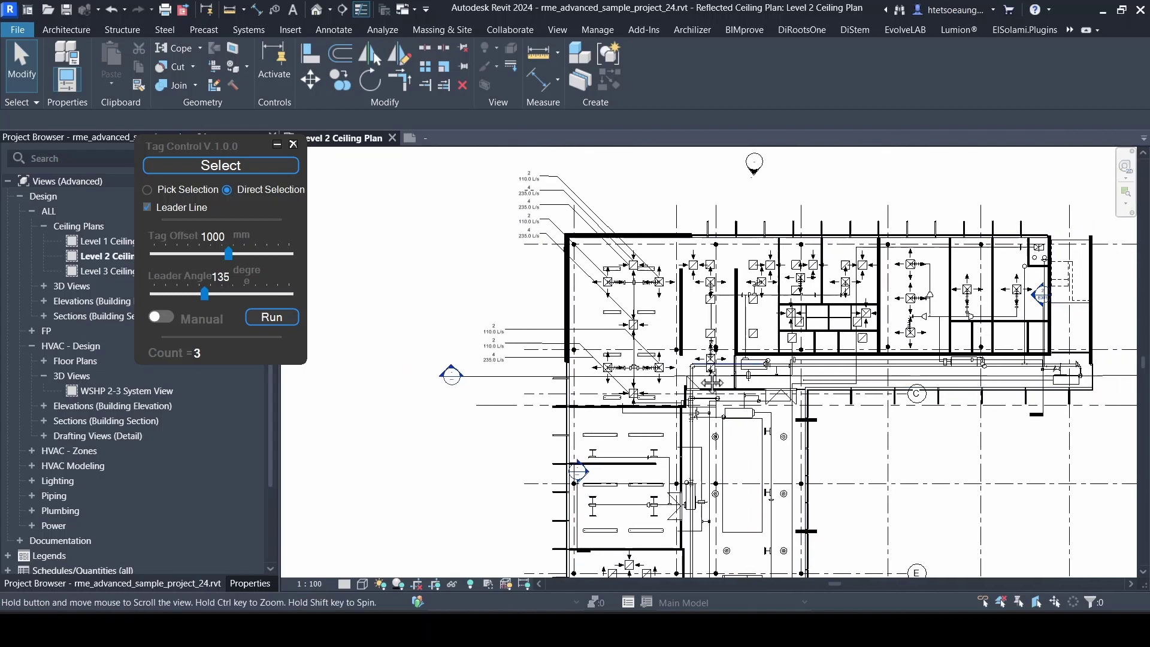
{"action": "scroll", "coordinate": [679, 314], "scroll_direction": "up", "scroll_amount": 1}
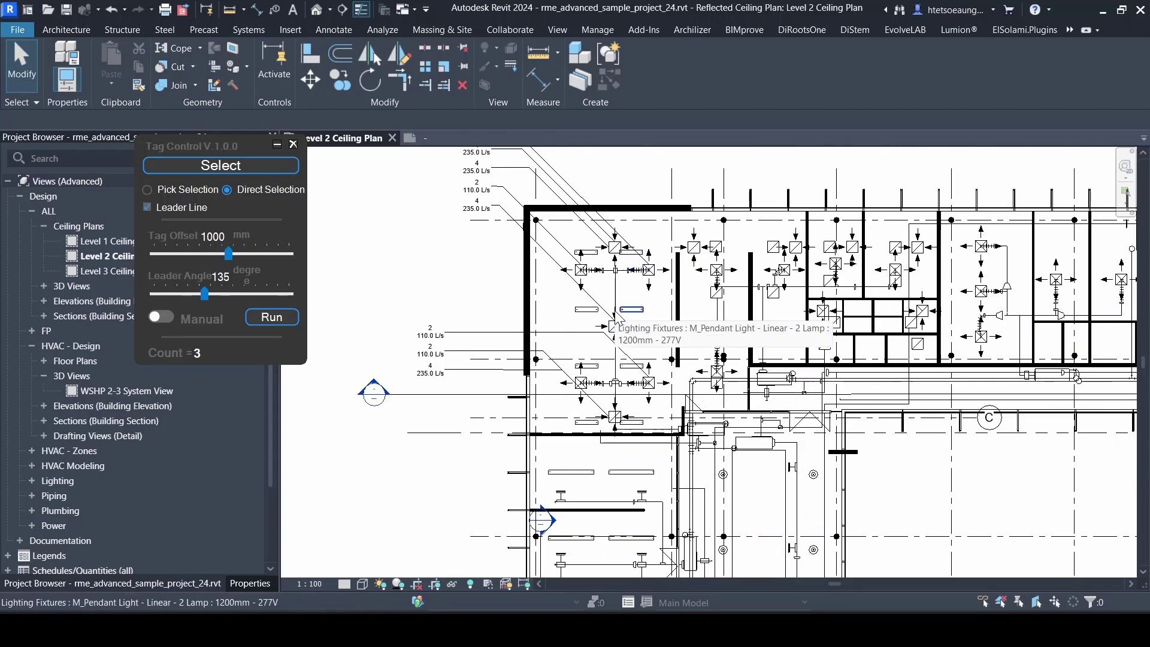
{"action": "middle_click_drag", "start_coordinate": [617, 319], "coordinate": [645, 307]}
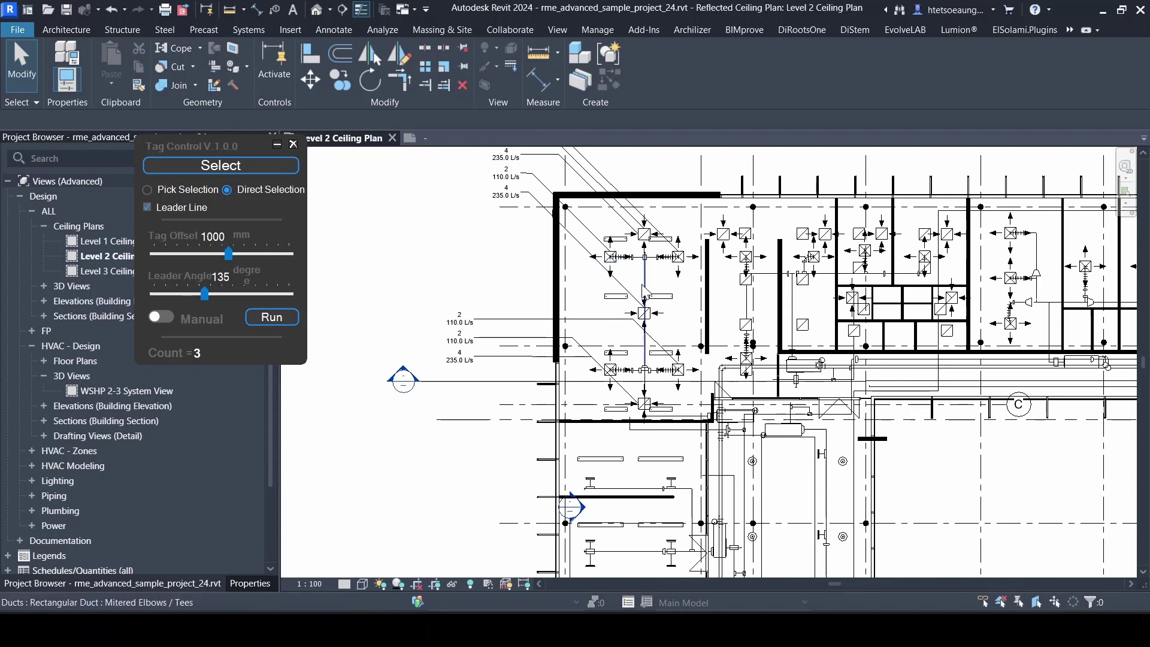
{"action": "scroll", "coordinate": [645, 292], "scroll_direction": "up", "scroll_amount": 1}
{"action": "middle_click_drag", "start_coordinate": [553, 227], "coordinate": [554, 306]}
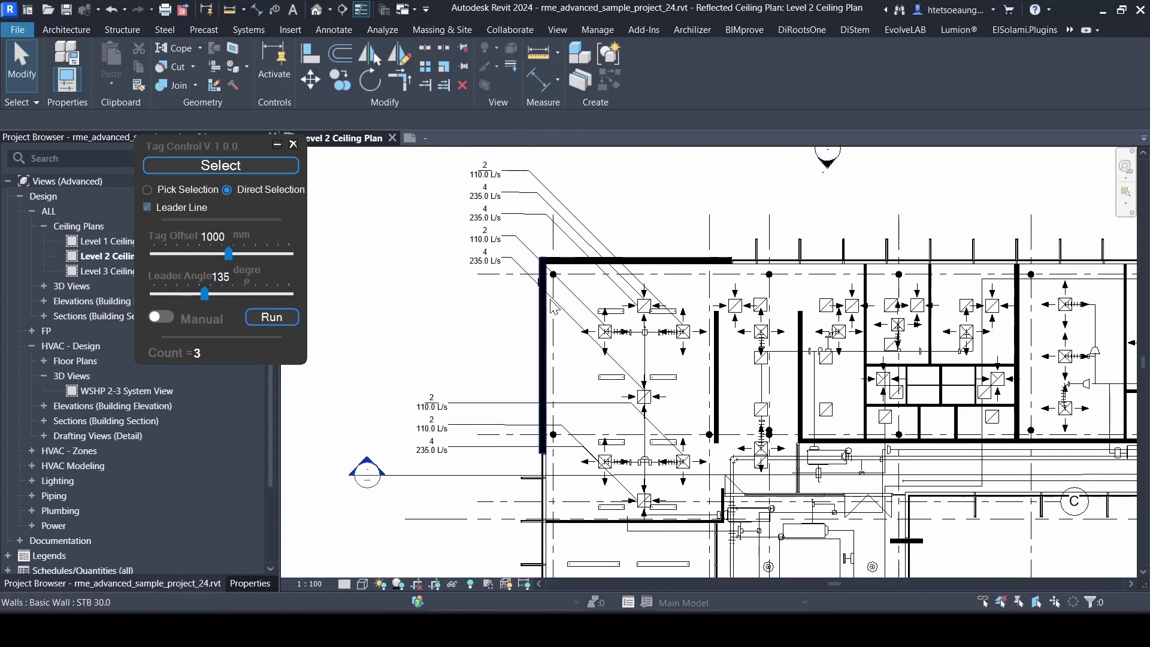
{"action": "scroll", "coordinate": [580, 287], "scroll_direction": "down", "scroll_amount": 1}
{"action": "mouse_move", "coordinate": [647, 349]}
{"action": "middle_mouse_down"}
{"action": "mouse_move", "coordinate": [647, 303]}
{"action": "mouse_move", "coordinate": [599, 347]}
{"action": "middle_mouse_up"}
{"action": "scroll", "coordinate": [594, 307], "scroll_direction": "up", "scroll_amount": 1}
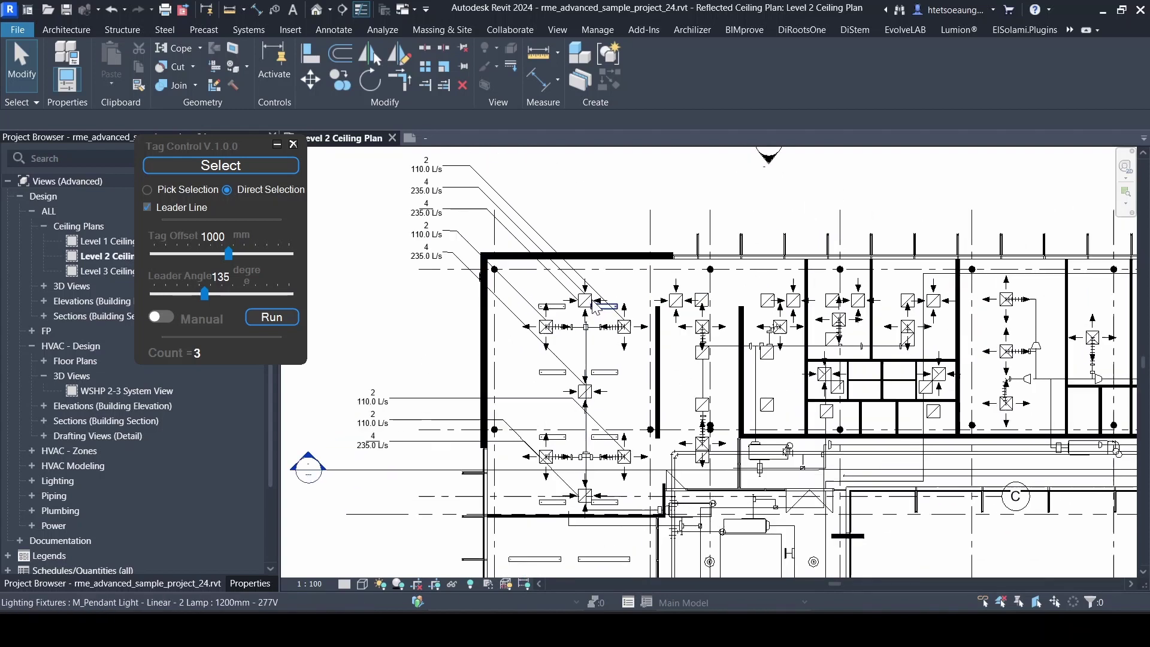
{"action": "scroll", "coordinate": [595, 307], "scroll_direction": "down", "scroll_amount": 2}
{"action": "middle_click_drag", "start_coordinate": [419, 306], "coordinate": [539, 250]}
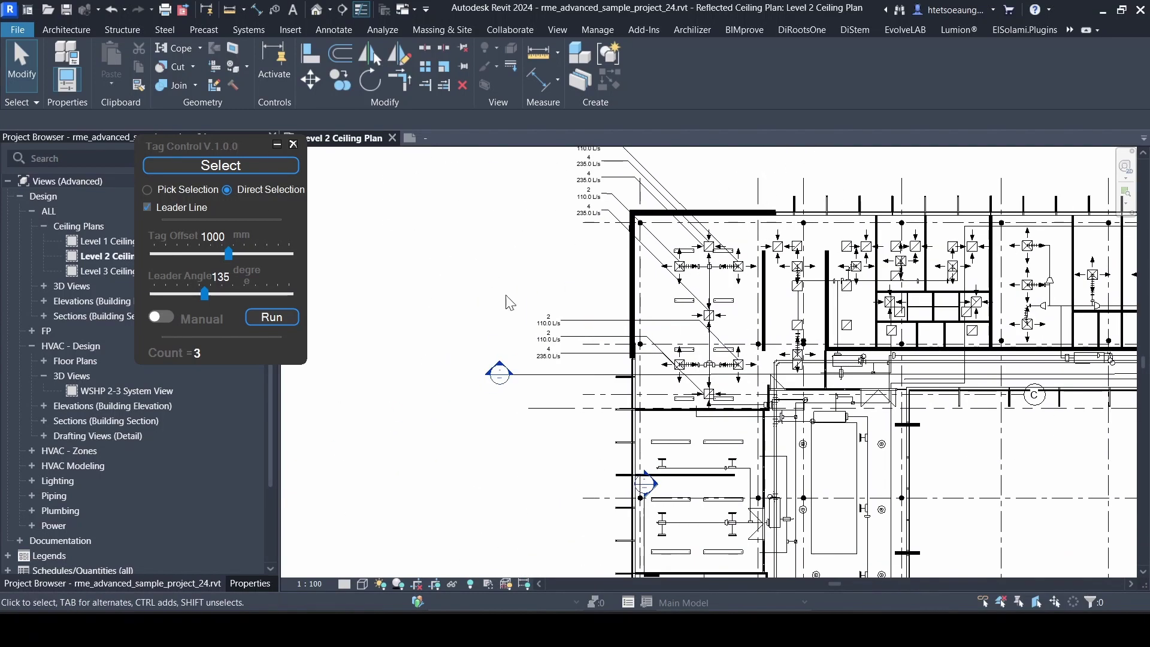
Look over the left tag column, then bring up the ElSolami.Plugins ribbon tools.
{"action": "scroll", "coordinate": [584, 363], "scroll_direction": "up", "scroll_amount": 3}
{"action": "scroll", "coordinate": [578, 350], "scroll_direction": "up", "scroll_amount": 2}
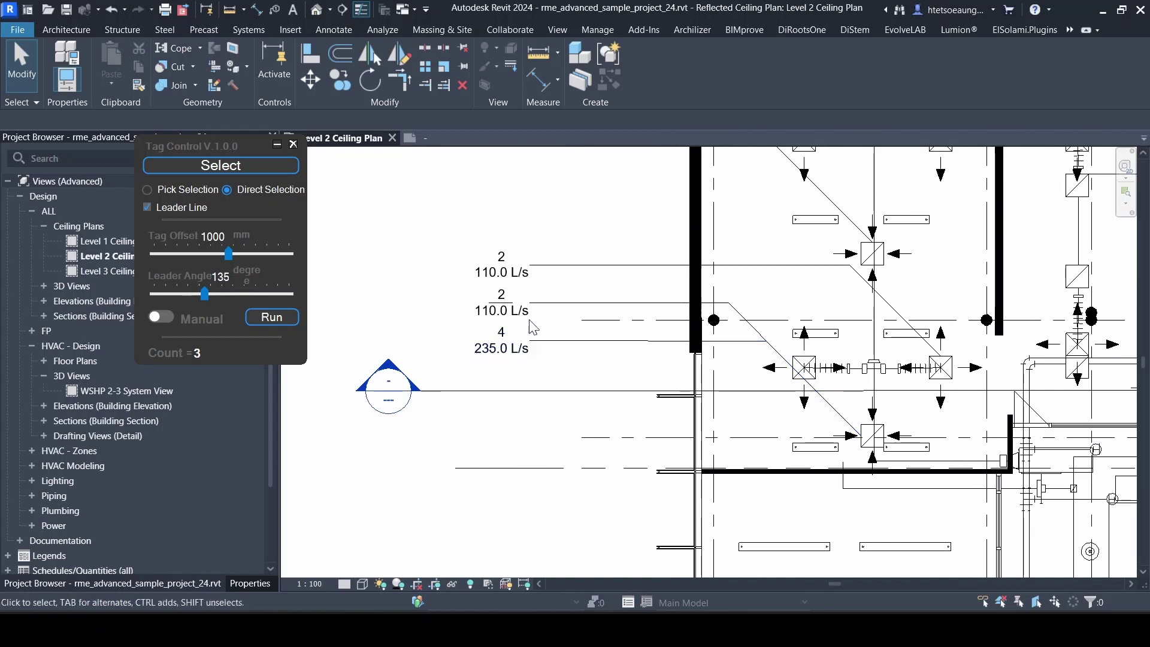
{"action": "scroll", "coordinate": [533, 323], "scroll_direction": "down", "scroll_amount": 3}
{"action": "scroll", "coordinate": [536, 320], "scroll_direction": "down", "scroll_amount": 2}
{"action": "scroll", "coordinate": [539, 318], "scroll_direction": "up", "scroll_amount": 2}
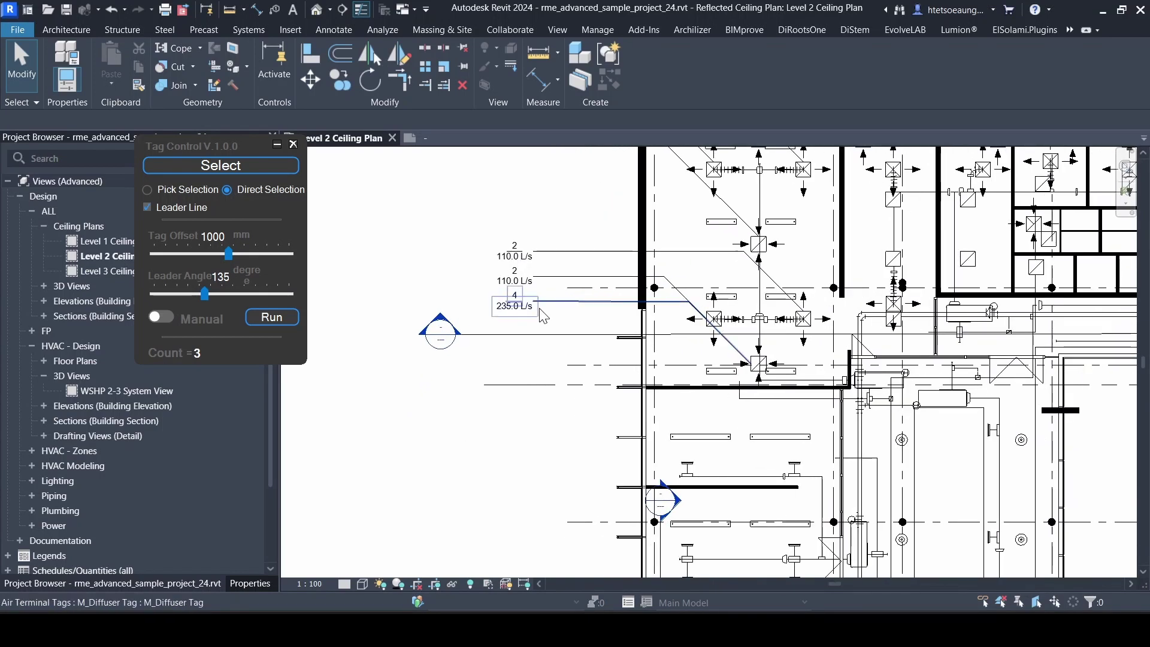
{"action": "scroll", "coordinate": [542, 316], "scroll_direction": "up", "scroll_amount": 2}
{"action": "scroll", "coordinate": [548, 329], "scroll_direction": "down", "scroll_amount": 2}
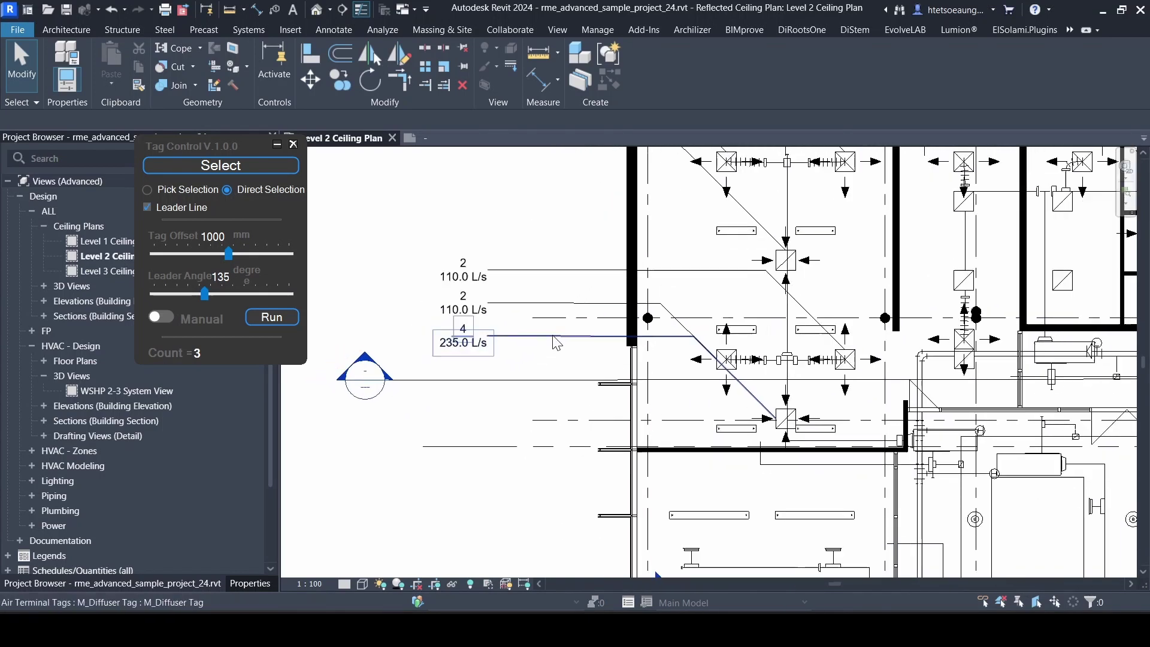
{"action": "scroll", "coordinate": [554, 333], "scroll_direction": "down", "scroll_amount": 2}
{"action": "scroll", "coordinate": [540, 339], "scroll_direction": "down", "scroll_amount": 2}
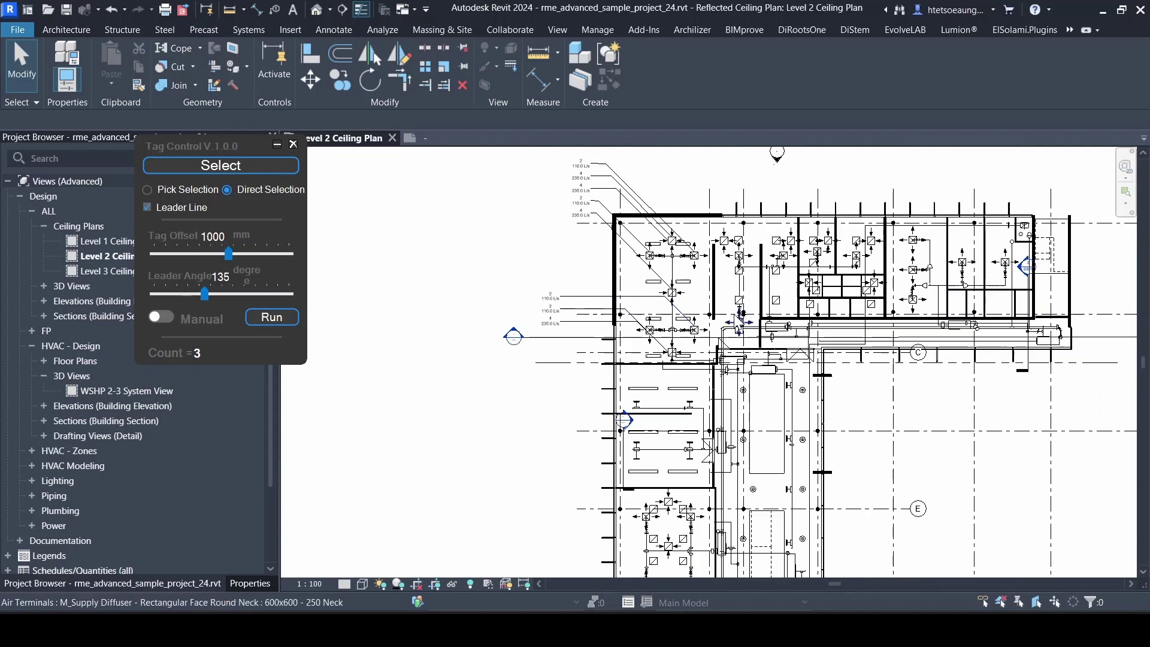
{"action": "left_click", "coordinate": [1027, 30]}
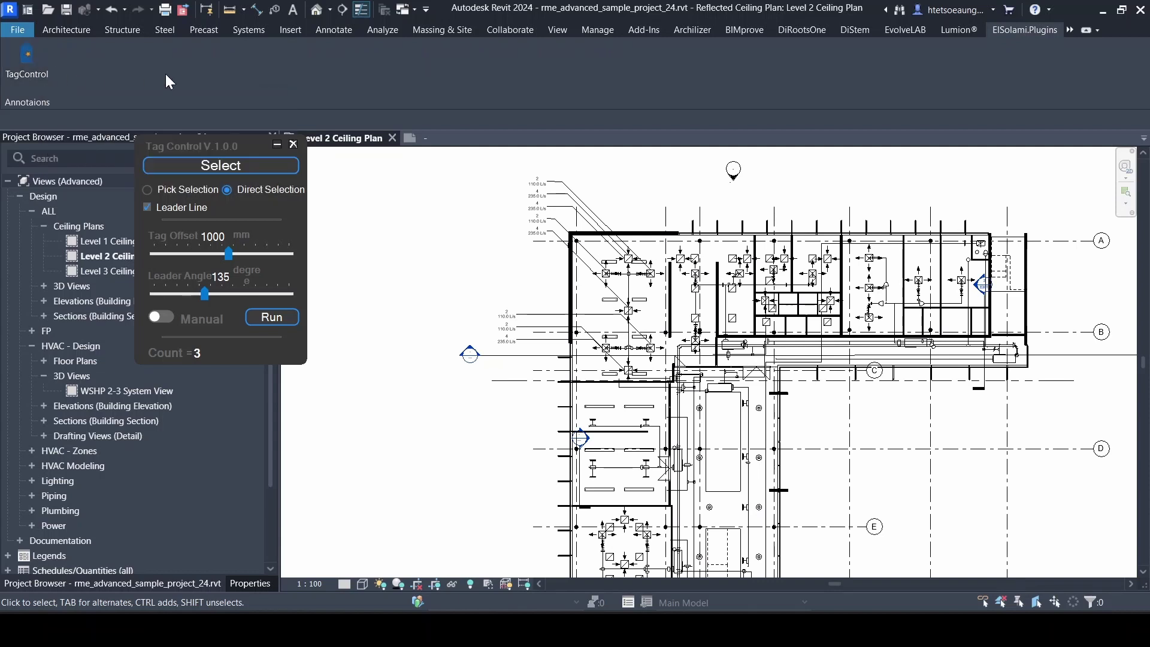
Close the Tag Control window, deselect the tags and zoom out over the ceiling plan.
{"action": "left_click", "coordinate": [293, 144]}
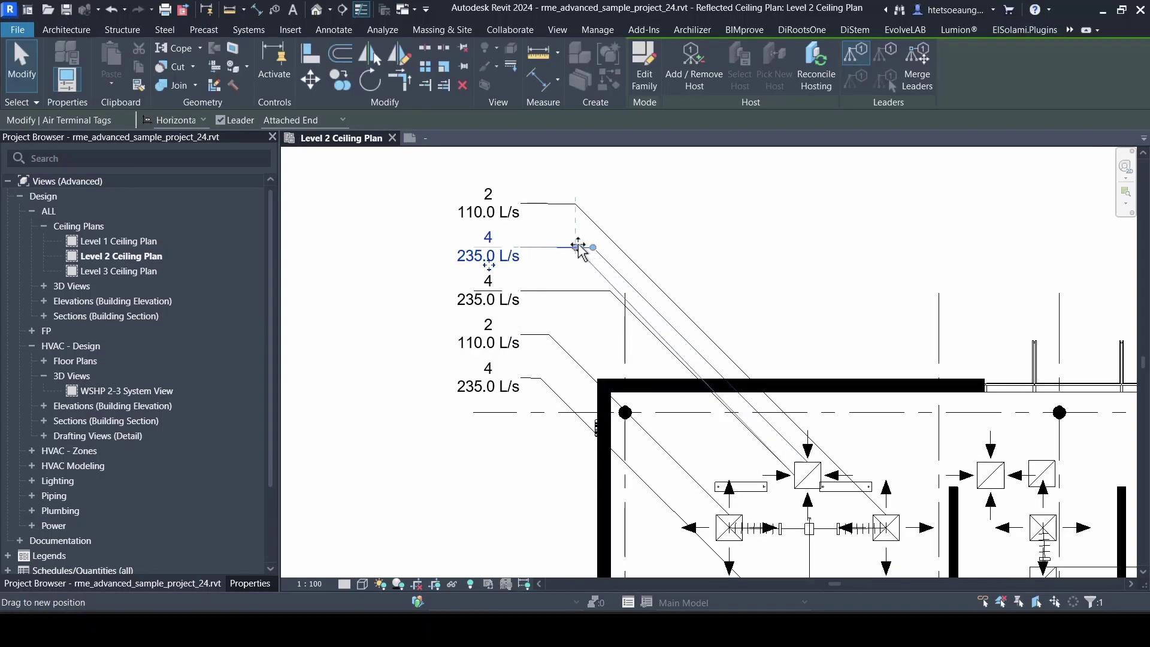
{"action": "key", "text": "Escape"}
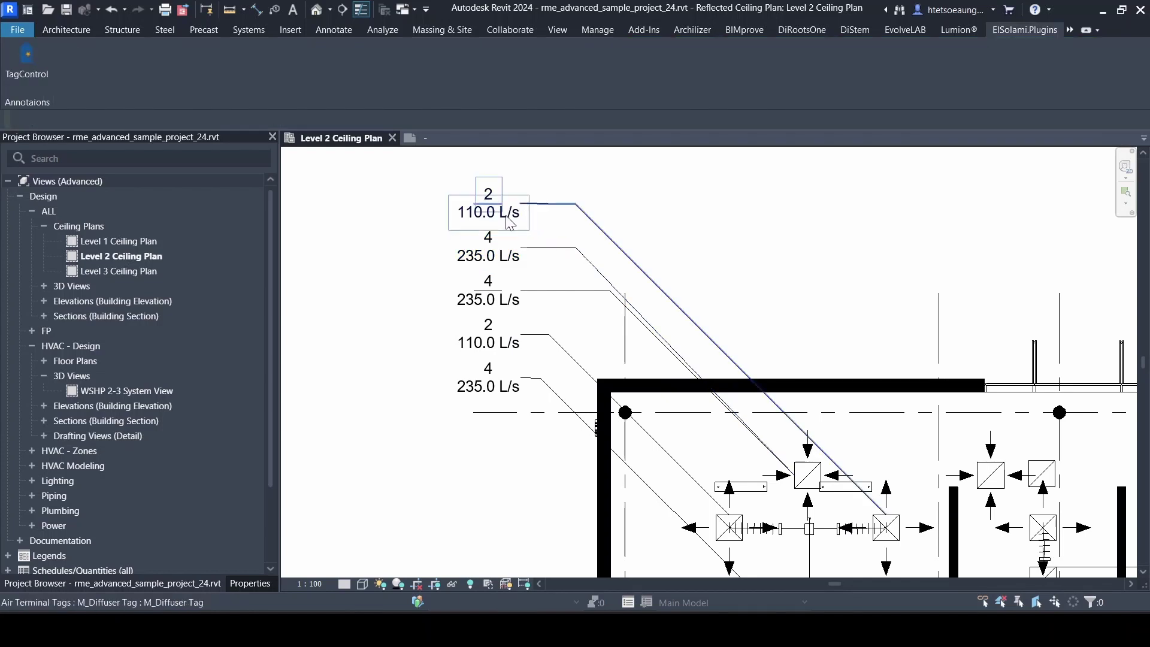
{"action": "scroll", "coordinate": [509, 228], "scroll_direction": "down", "scroll_amount": 3}
{"action": "scroll", "coordinate": [520, 269], "scroll_direction": "down", "scroll_amount": 1}
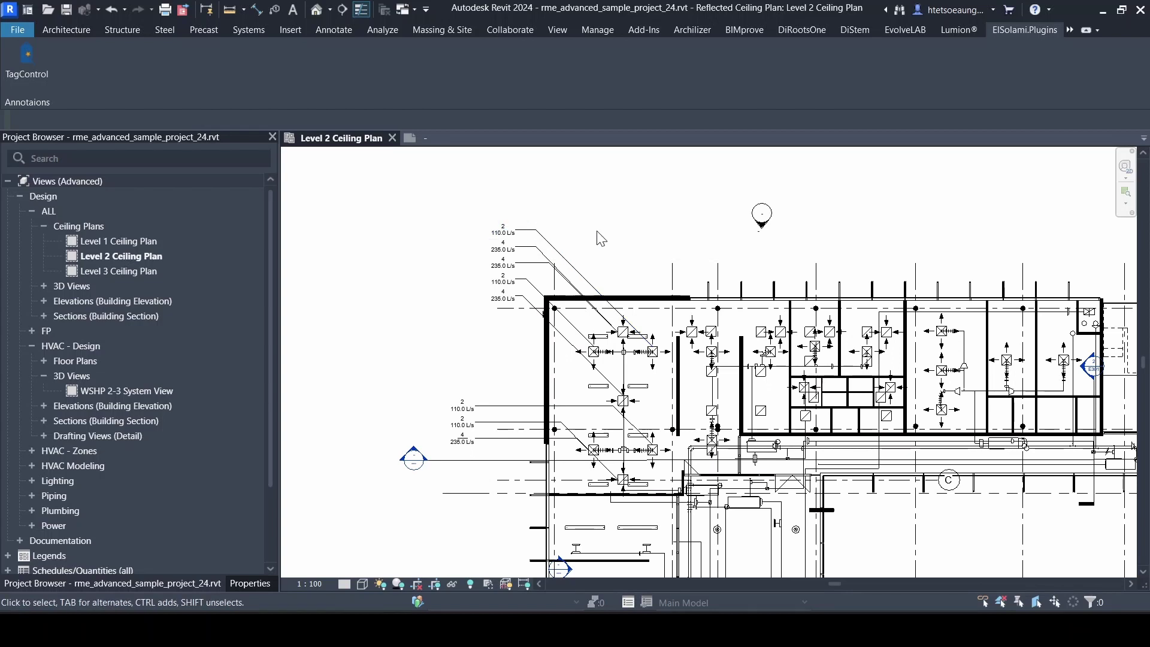
{"action": "middle_click_drag", "start_coordinate": [596, 254], "coordinate": [590, 251]}
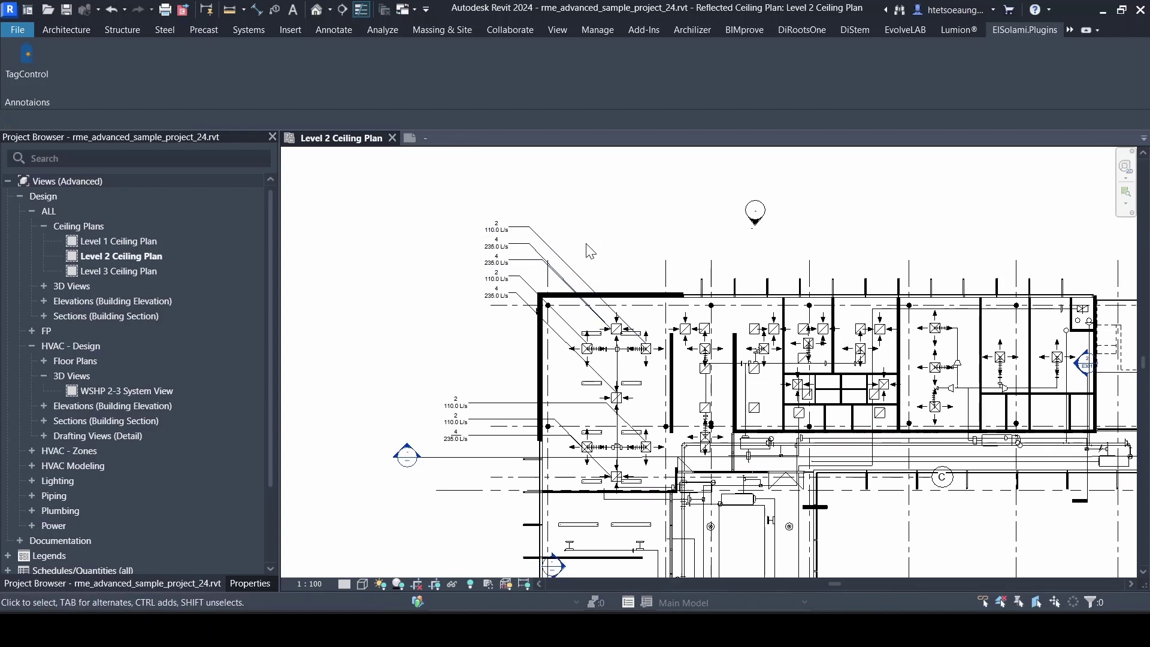